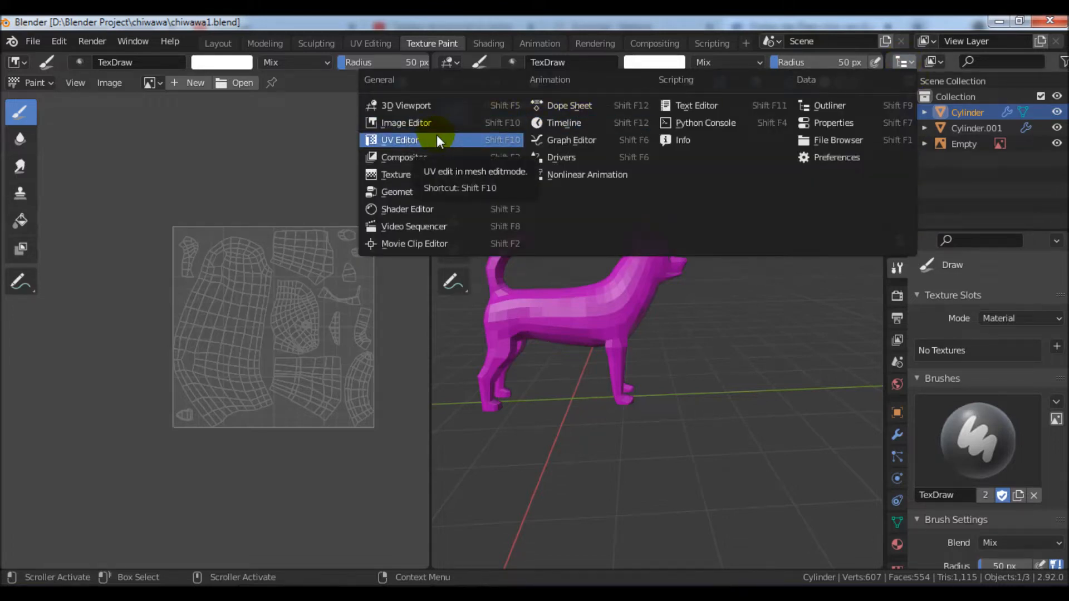
Step: Replace the Outliner with a Shader Editor, hide its sidebar and enlarge that area downward and toward the 3D viewport
click(408, 210)
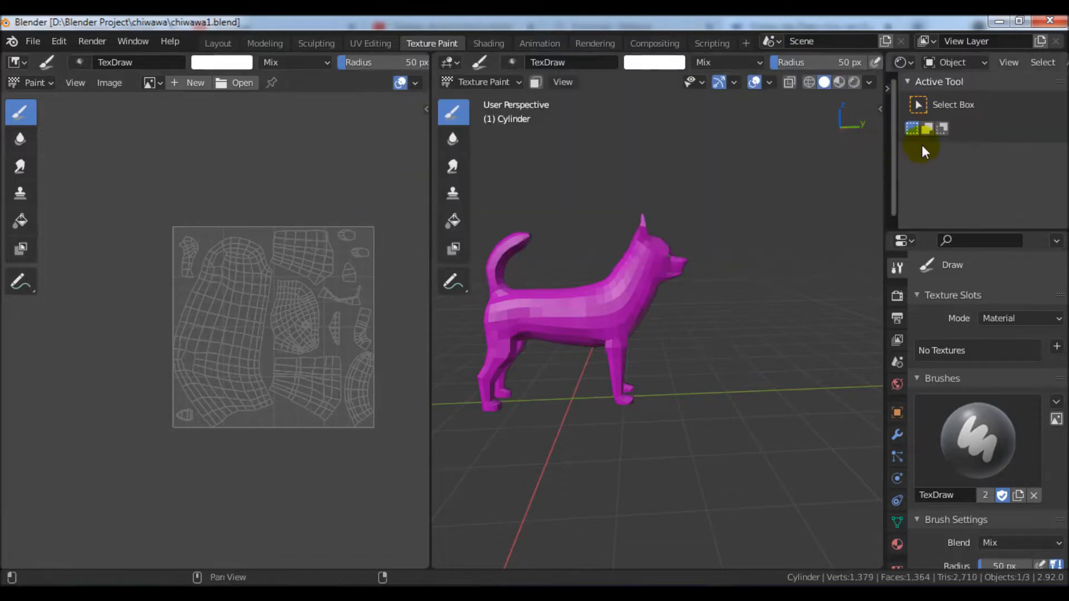
click(908, 63)
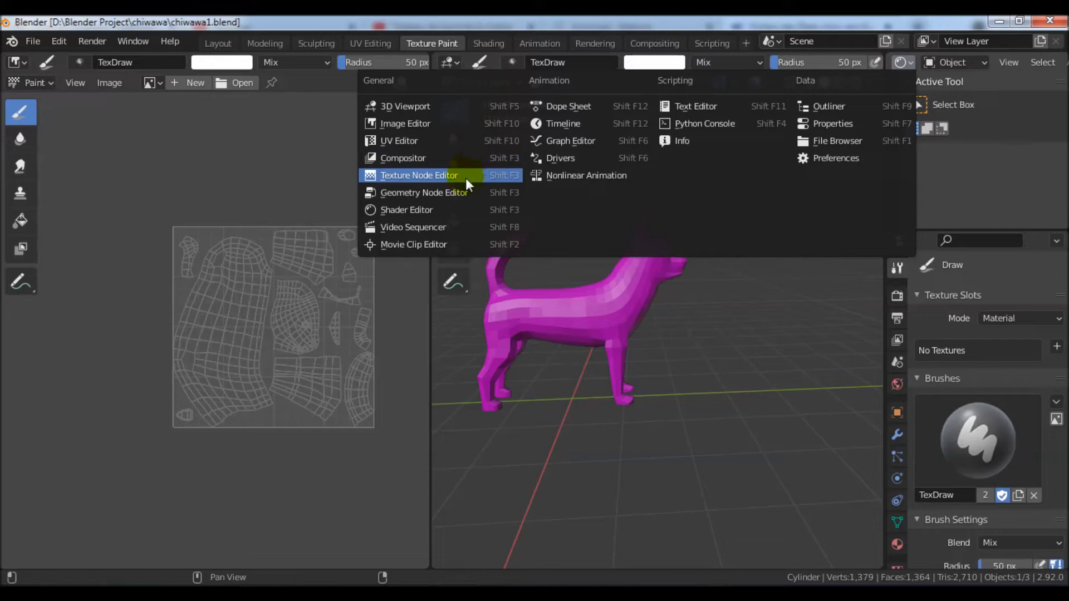
click(436, 177)
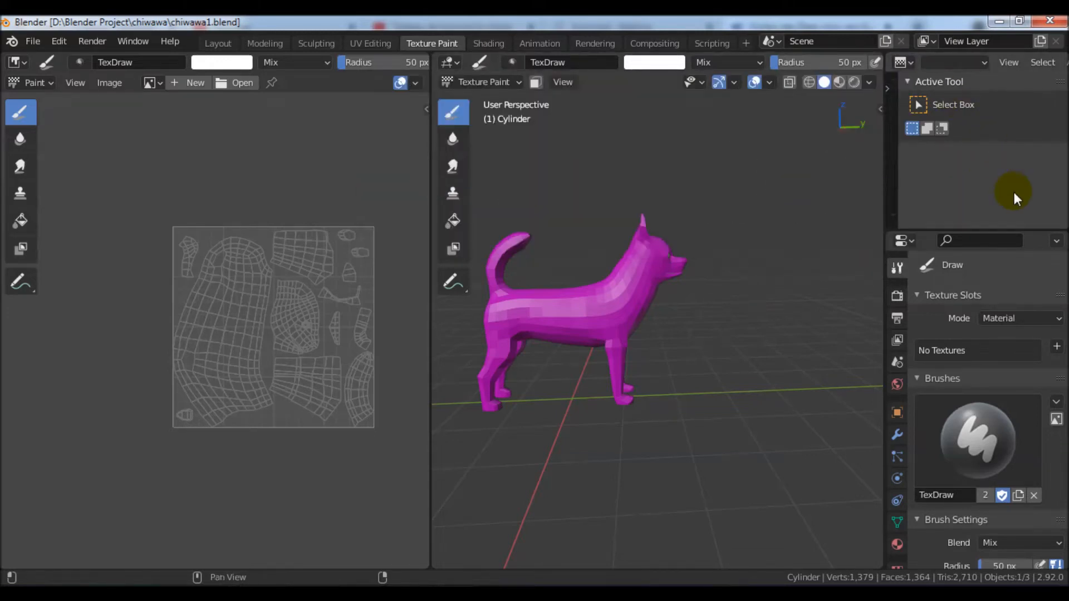
key(n)
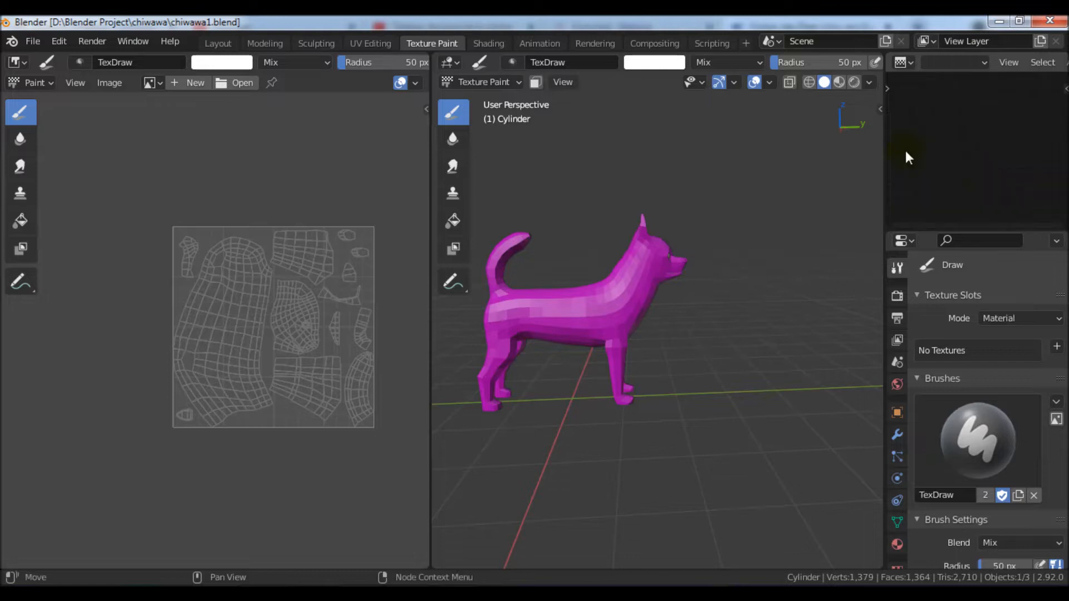
click(902, 62)
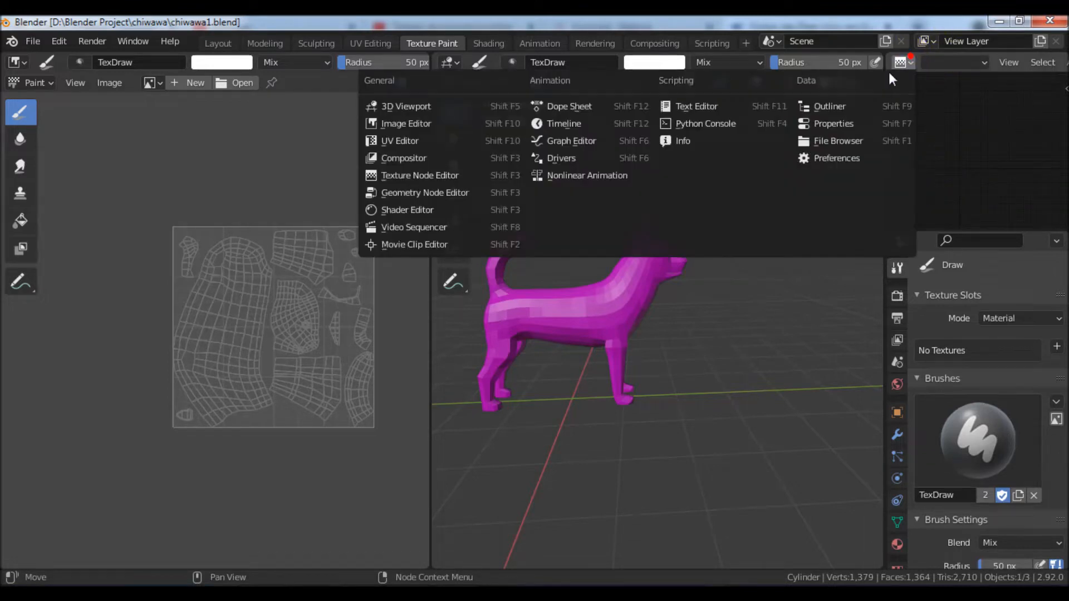
click(403, 210)
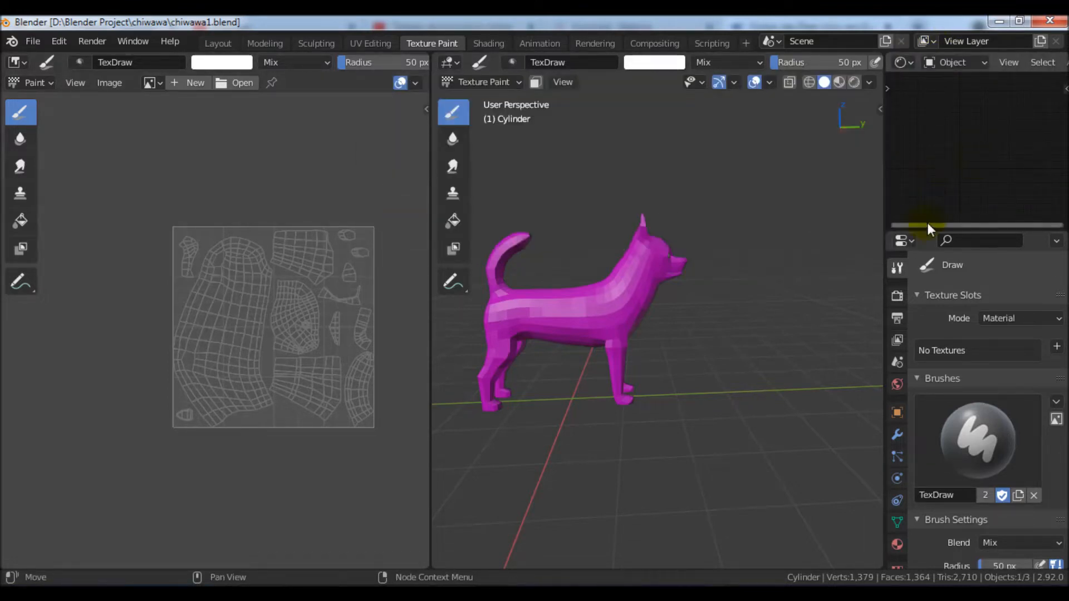
drag(937, 227, 937, 323)
drag(883, 238, 688, 218)
Step: Enable the Screencast Keys display for the 3D viewport and close the sidebar
click(670, 109)
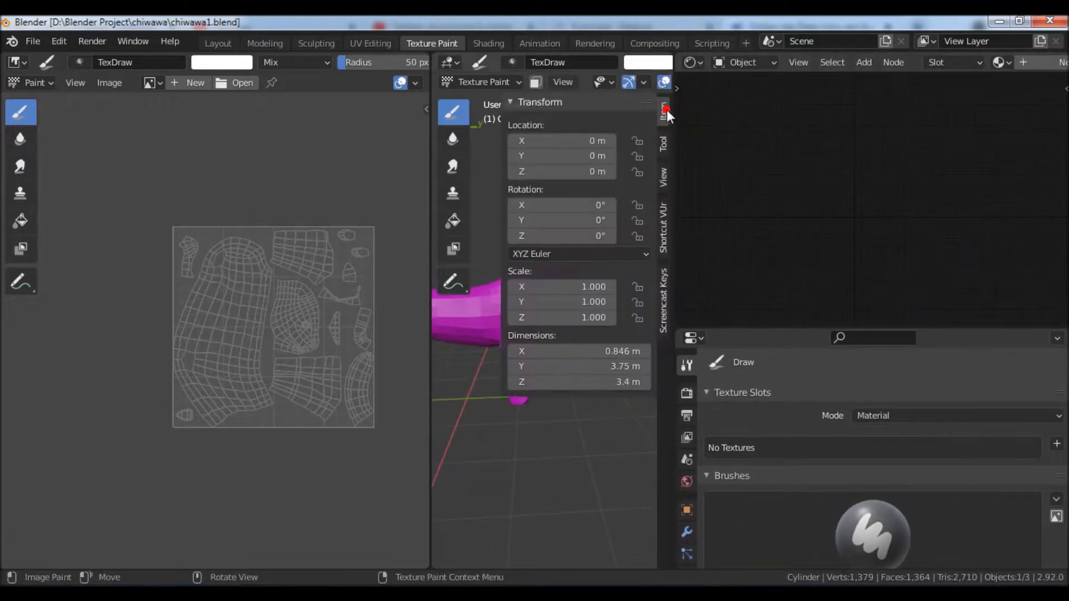
click(665, 295)
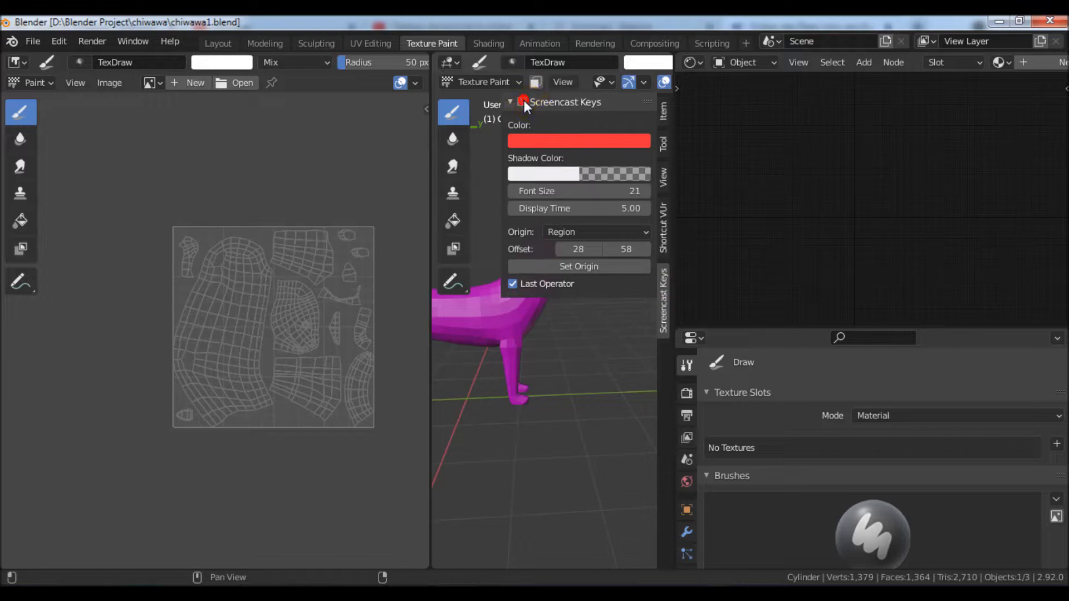
key(n)
Step: Narrow the Image Editor area to give the 3D viewport more width
scroll(850, 222, up, 1)
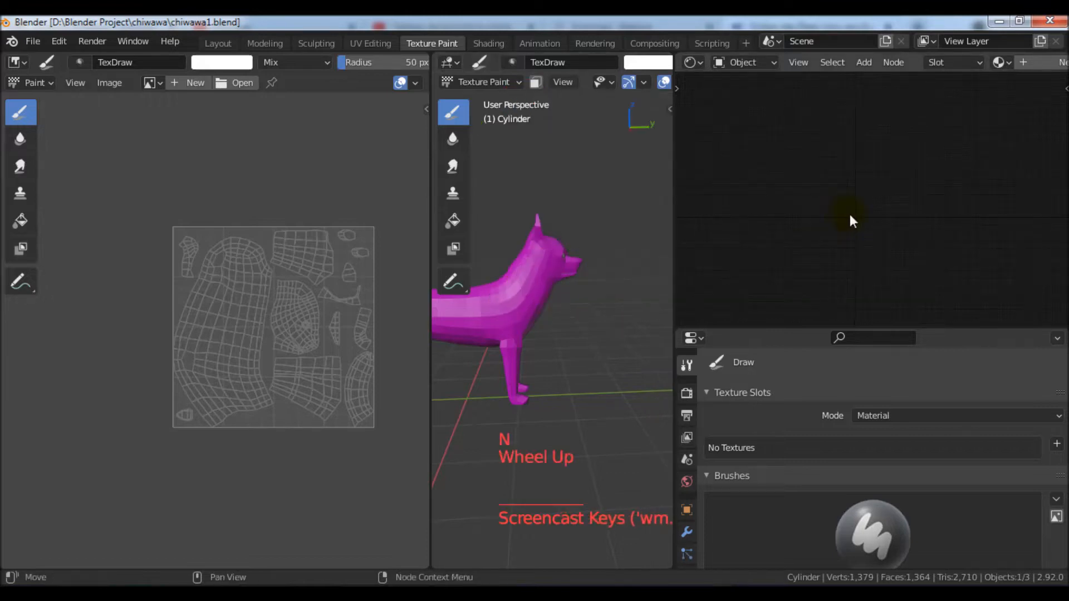
scroll(853, 217, down, 13)
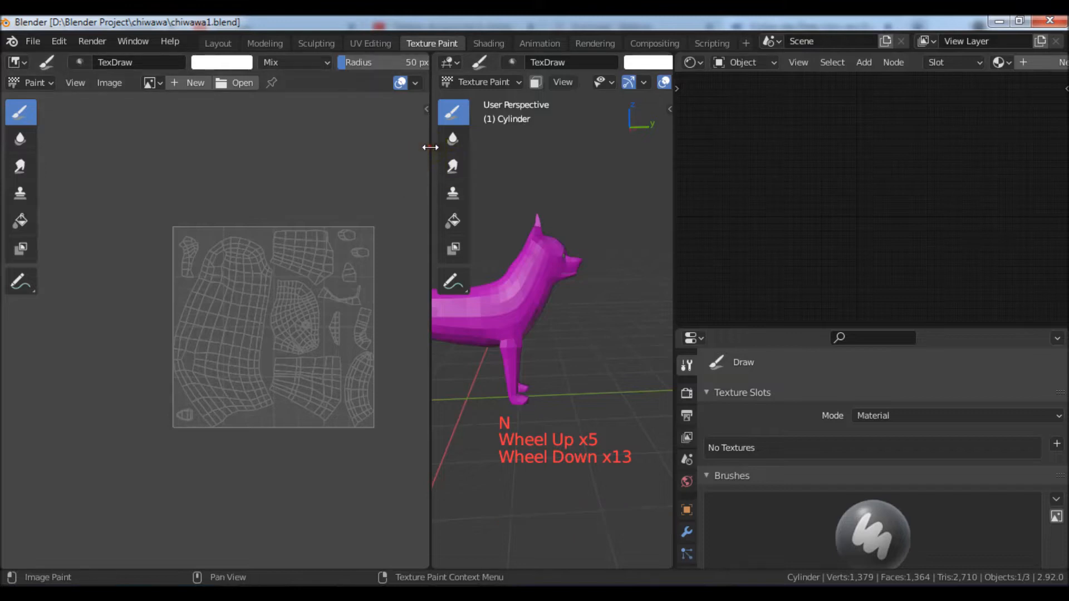
drag(430, 148, 364, 148)
Step: Create a new material for the dog mesh in the material properties
scroll(711, 512, down, 3)
scroll(682, 513, down, 6)
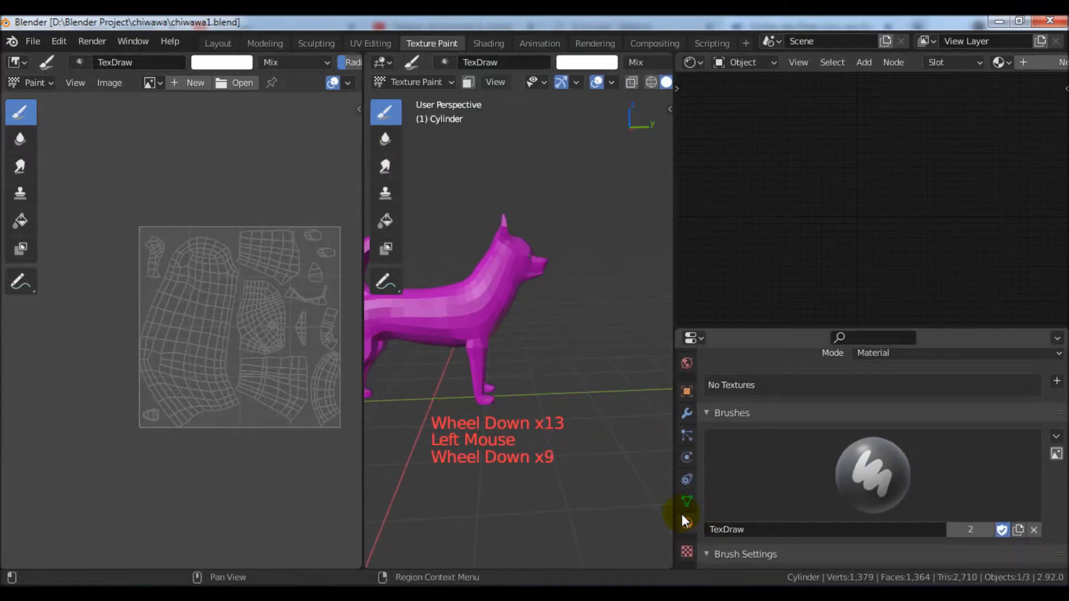
click(691, 525)
click(860, 458)
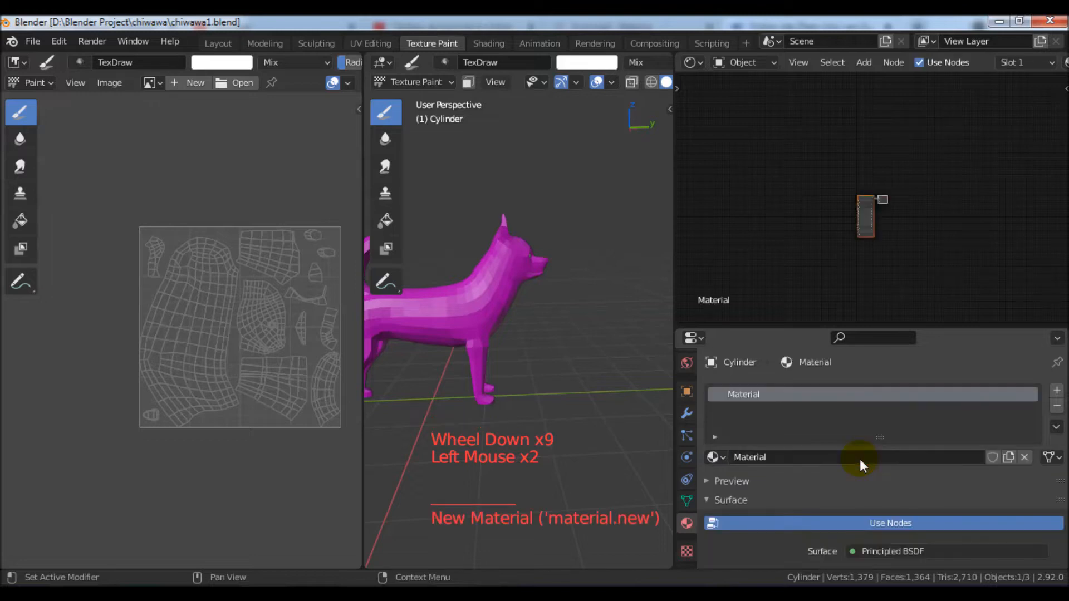
Step: Rename the dog's new material as Colors
scroll(867, 257, up, 7)
middle_click(867, 257)
scroll(867, 257, up, 2)
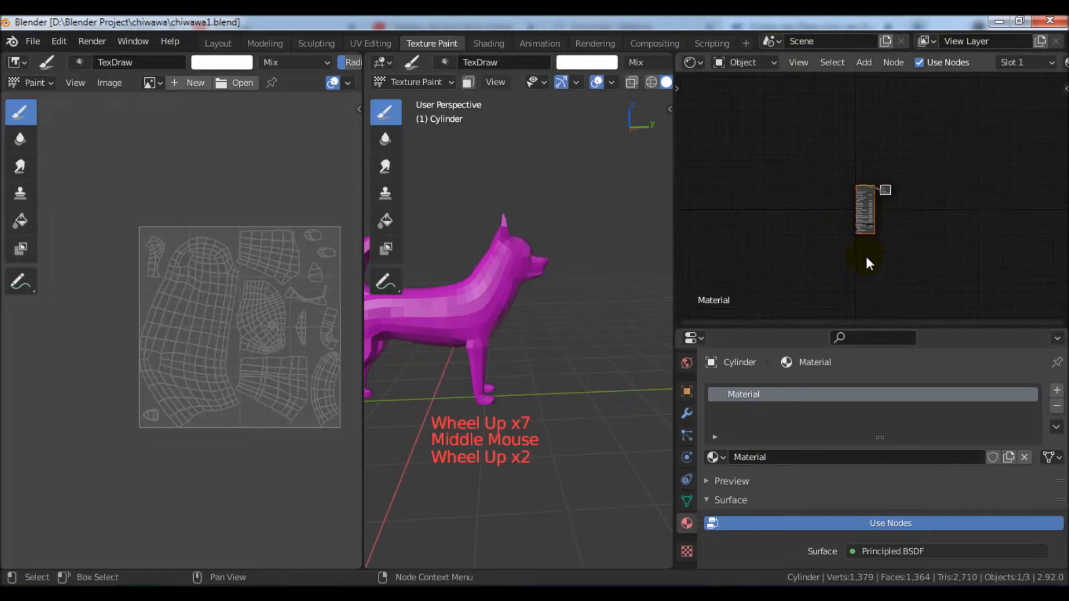
scroll(865, 254, up, 5)
middle_drag(847, 221, 875, 230)
scroll(844, 250, up, 10)
scroll(823, 226, up, 4)
scroll(794, 249, up, 2)
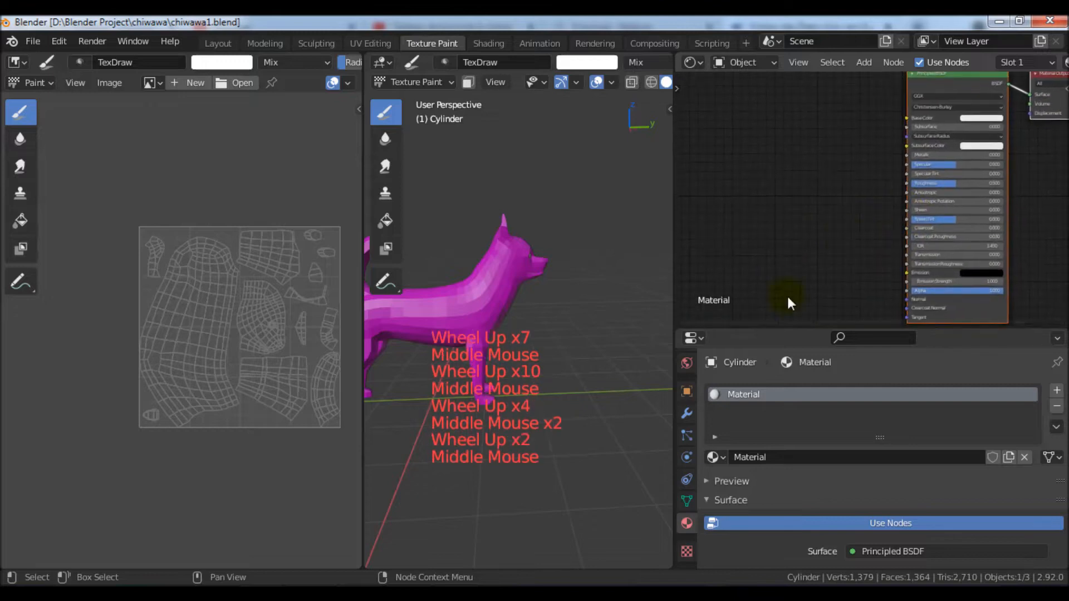
click(758, 450)
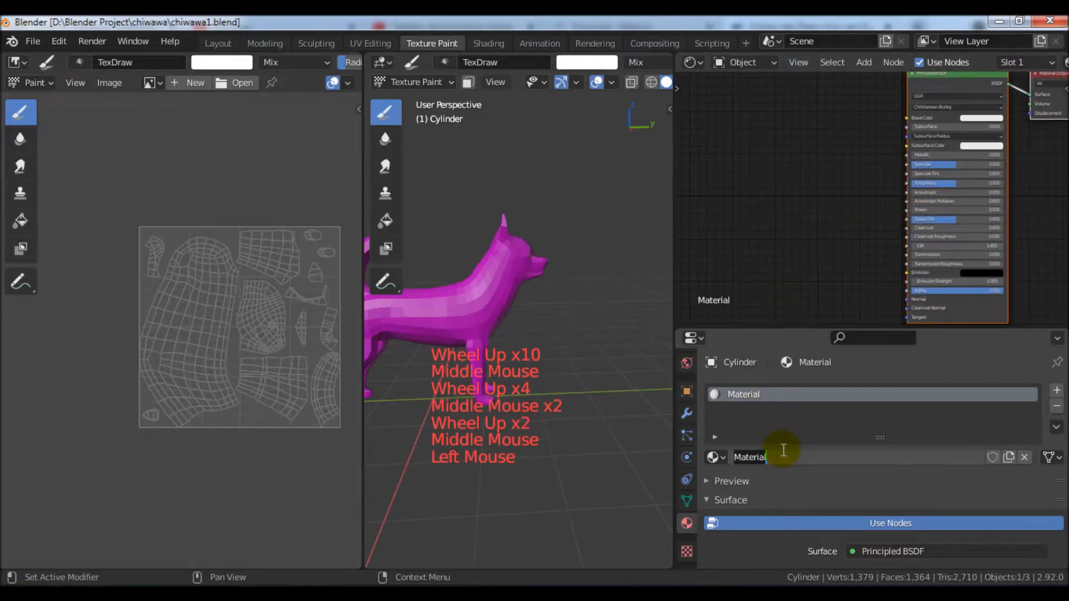
text(Colors)
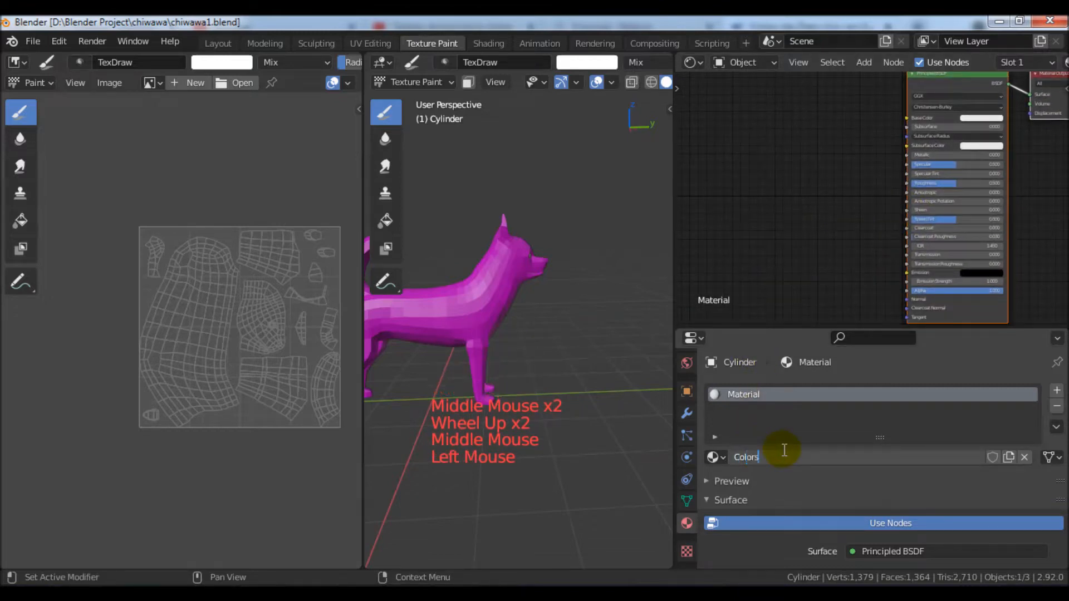
key(Return)
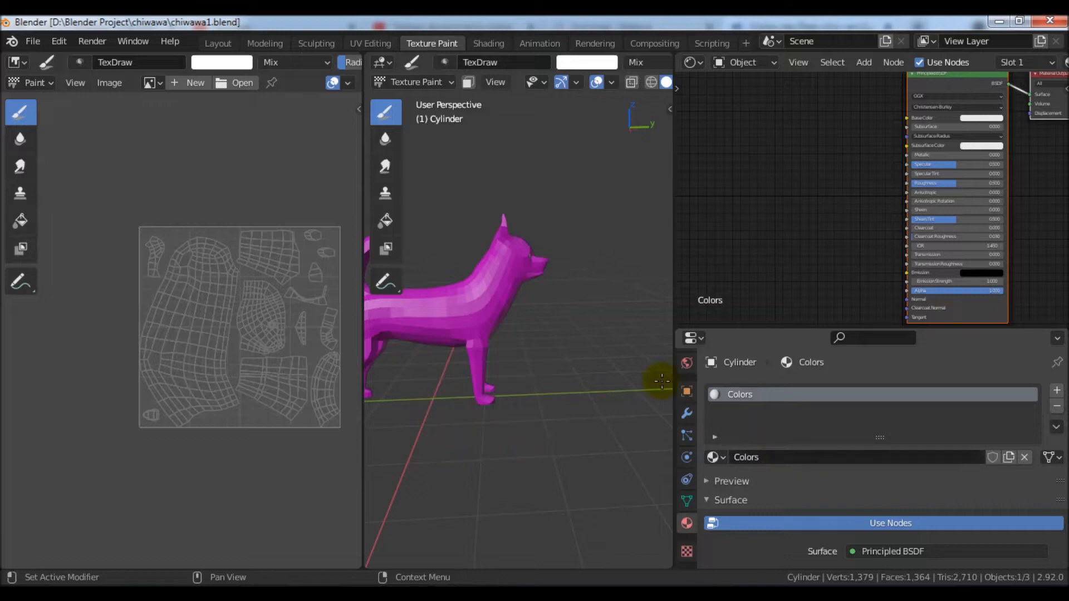
Step: Create a blank black 1024 x 1024 px image with alpha named Diffuse_Colors in the Image Editor
middle_drag(827, 198, 811, 218)
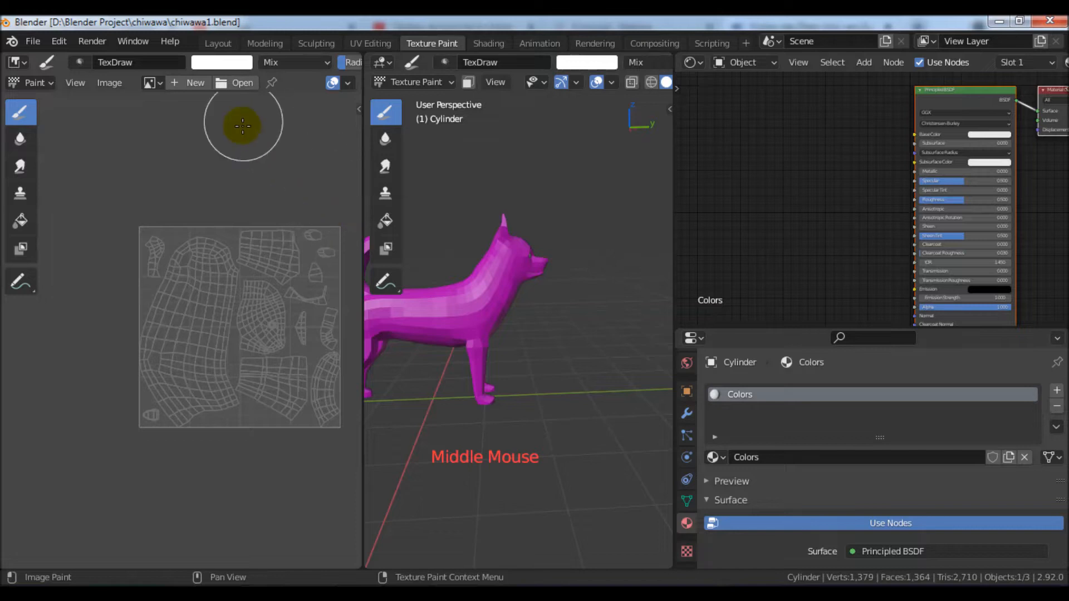
click(183, 84)
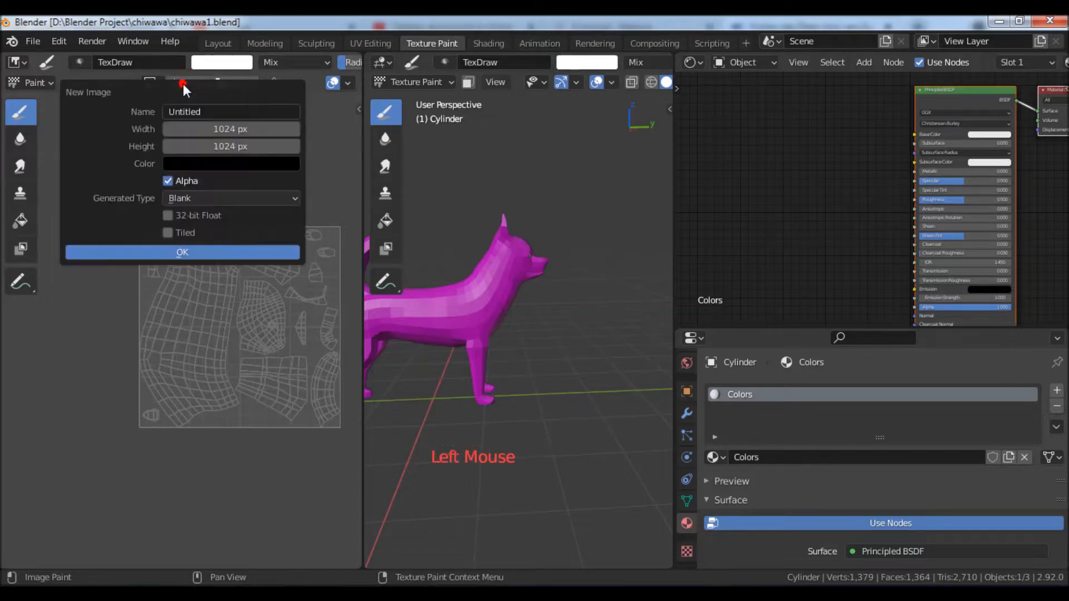
click(208, 113)
text(Diffuse_Colors)
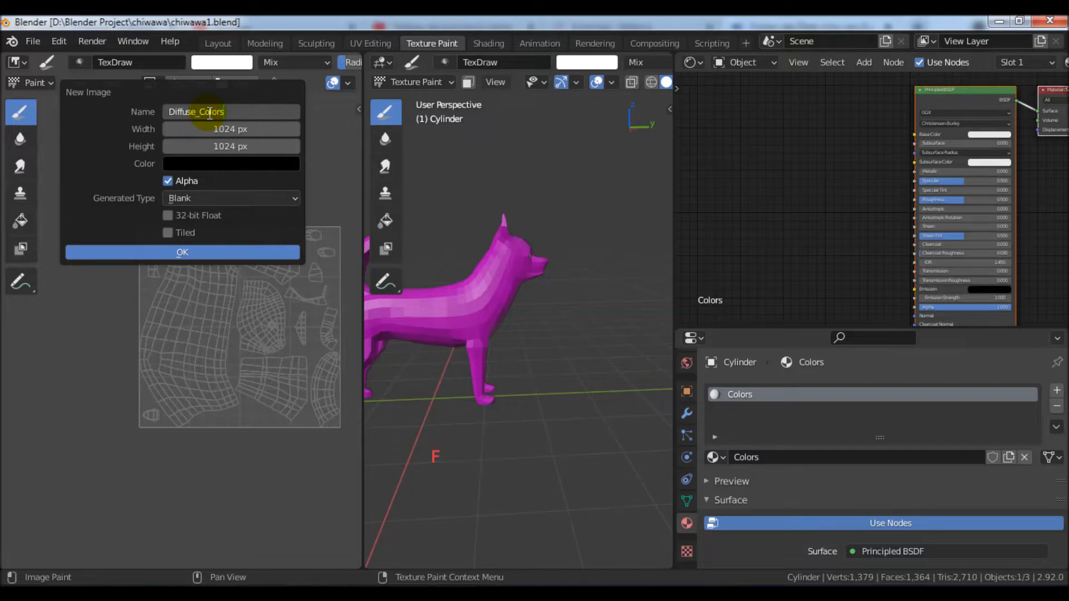
key(Tab)
click(95, 152)
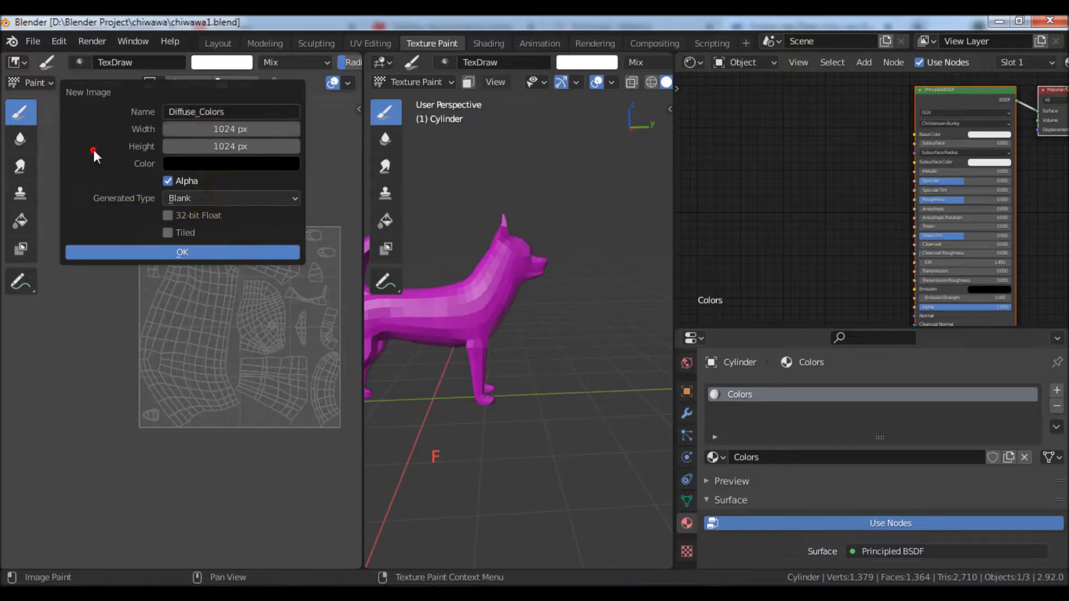
click(184, 254)
scroll(253, 228, down, 6)
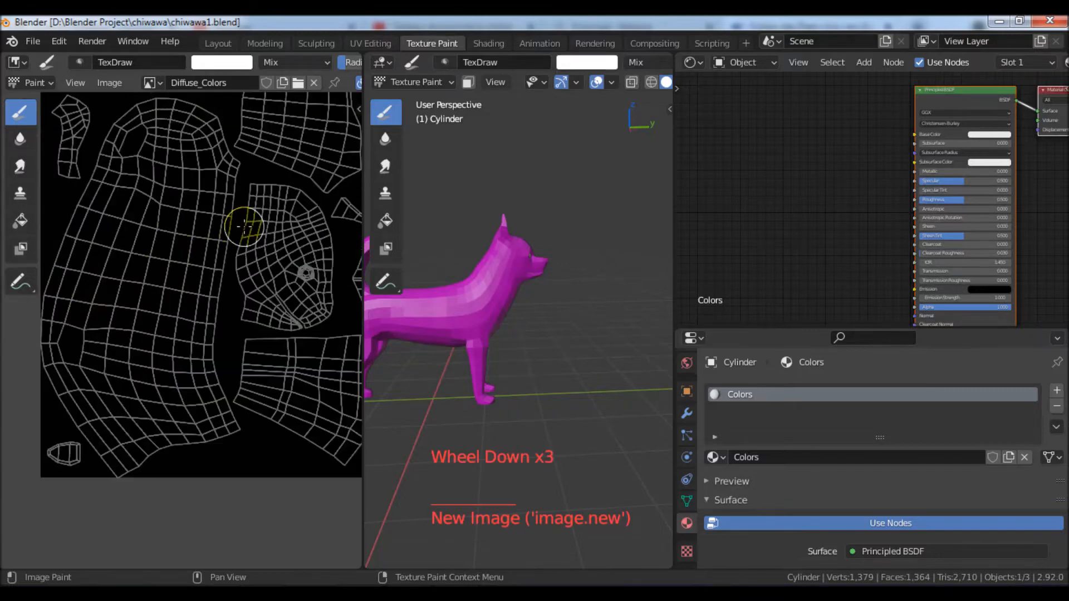
Step: Add an Image Texture node to the Colors material, placed beside the Principled BSDF node
key(shift+a)
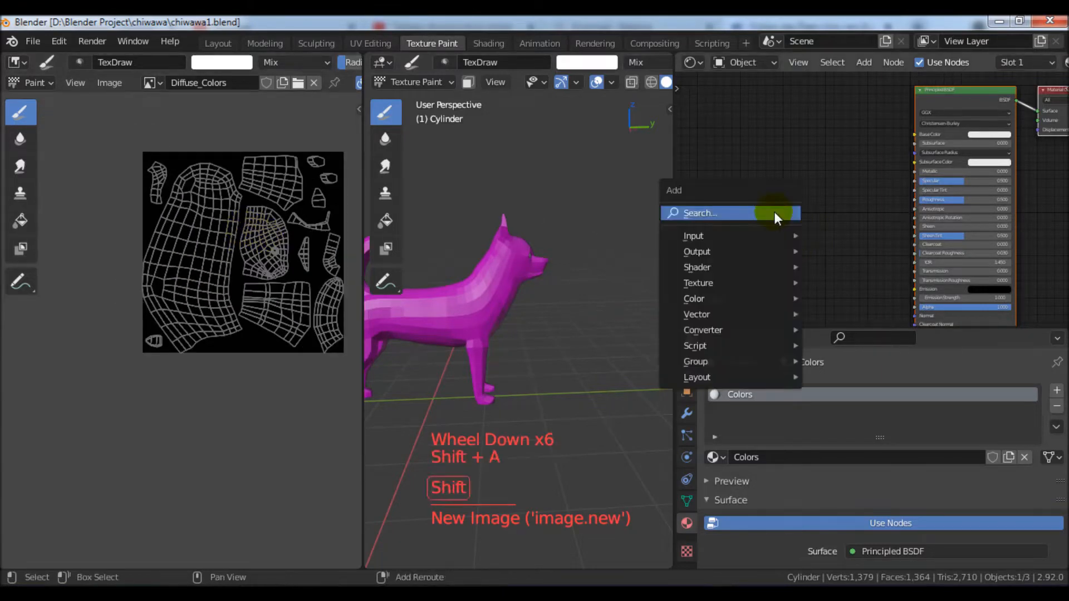
mouse_move(736, 290)
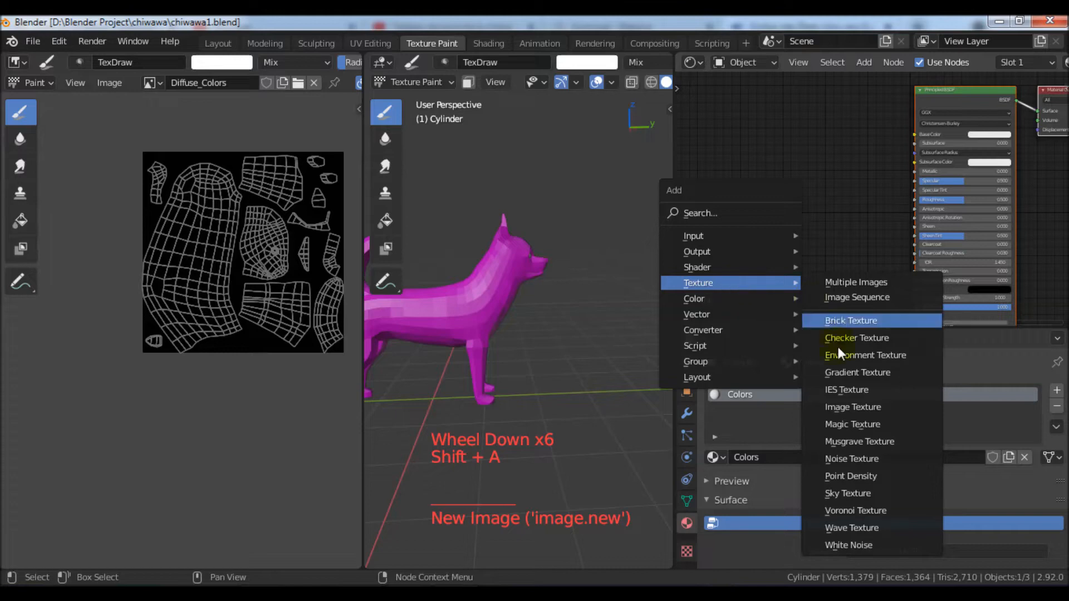
click(870, 407)
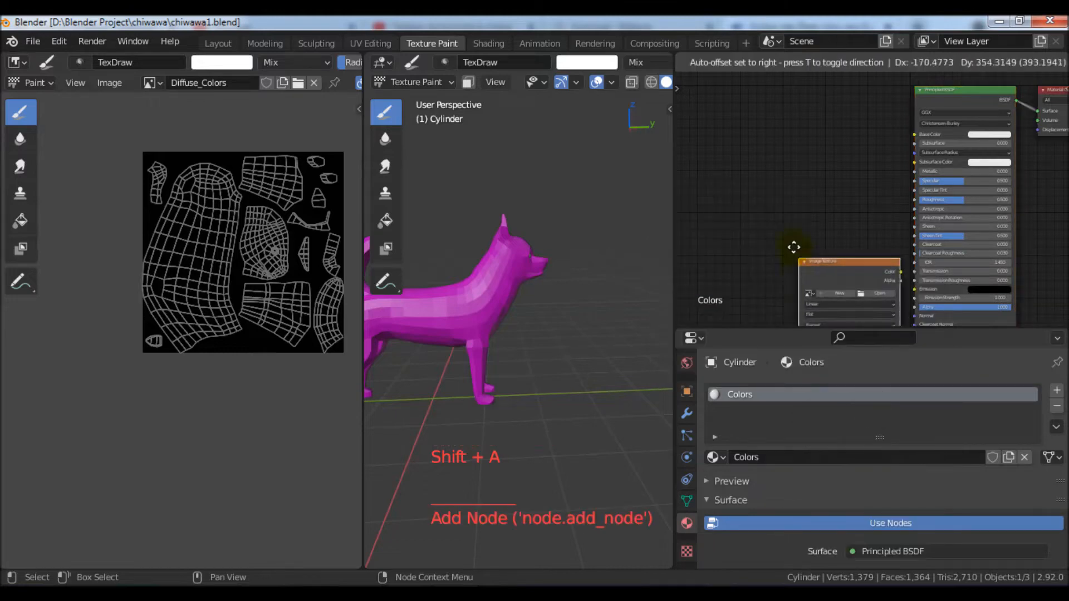
click(829, 270)
scroll(831, 272, up, 3)
Step: Assign the existing Diffuse_Colors image to the Image Texture node
click(814, 196)
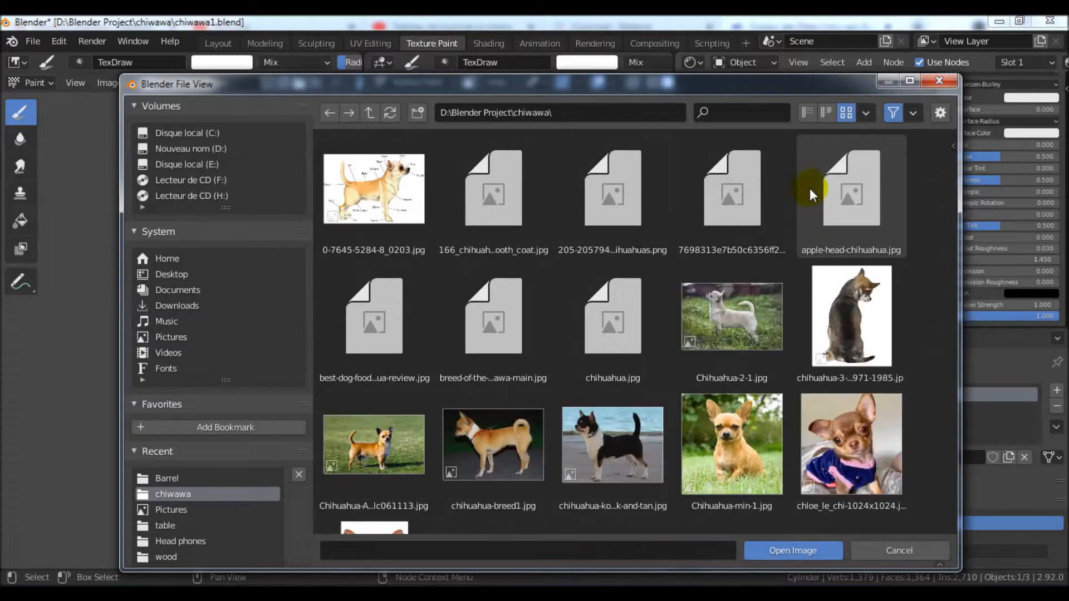
click(939, 81)
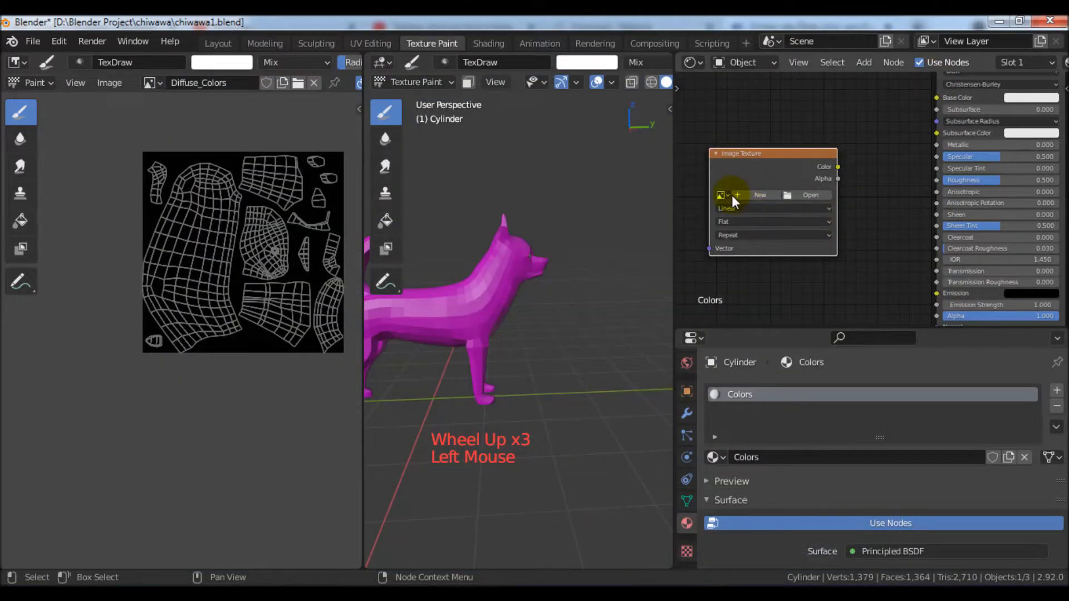
click(729, 195)
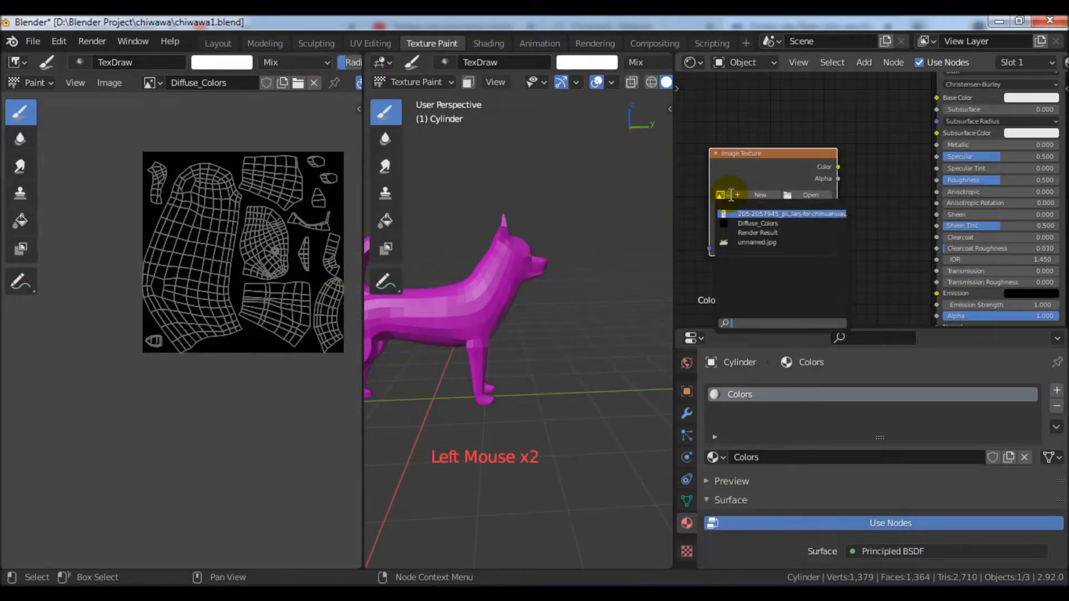
click(768, 224)
Step: Examine the Diffuse_Colors texture node up close, including its list of available images
scroll(834, 228, up, 3)
scroll(834, 228, up, 2)
middle_drag(834, 227, 890, 238)
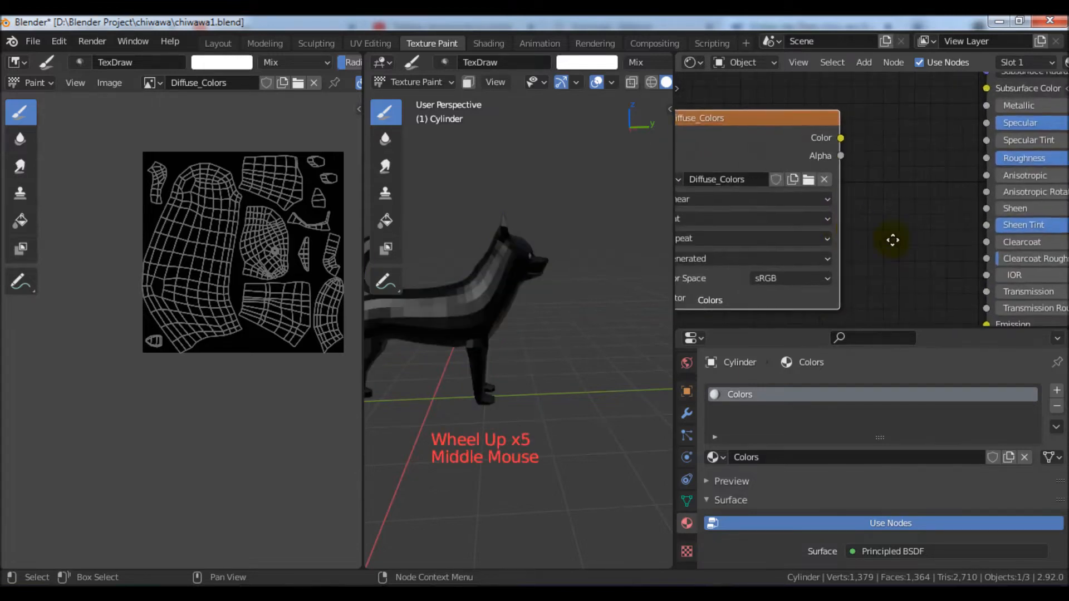
scroll(948, 249, up, 3)
scroll(721, 227, up, 3)
middle_drag(721, 227, 870, 215)
scroll(918, 228, down, 2)
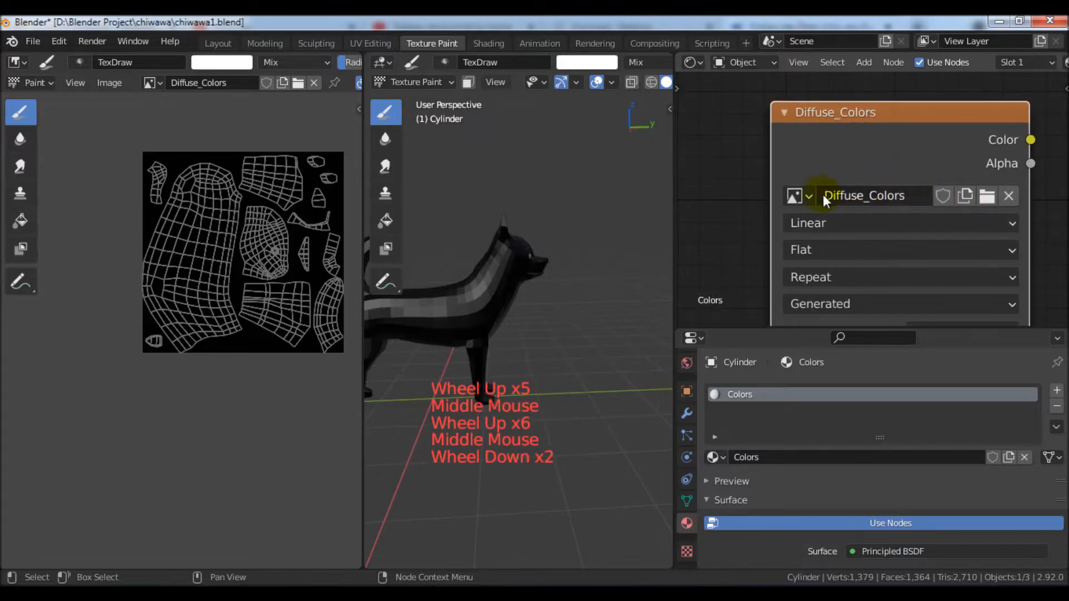
click(798, 195)
click(626, 246)
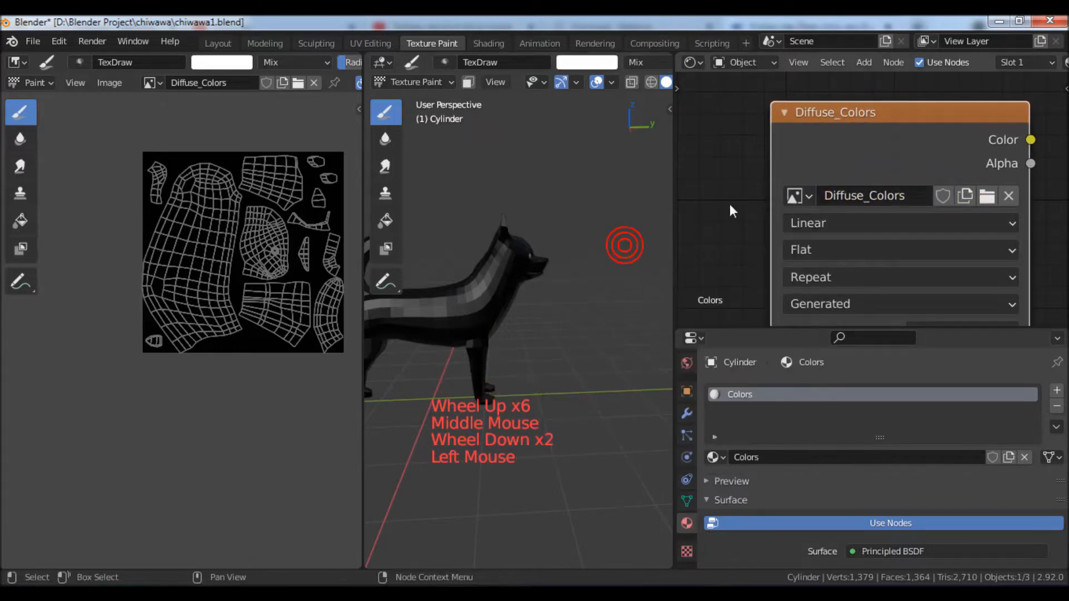
scroll(747, 229, down, 4)
middle_drag(747, 234, 712, 301)
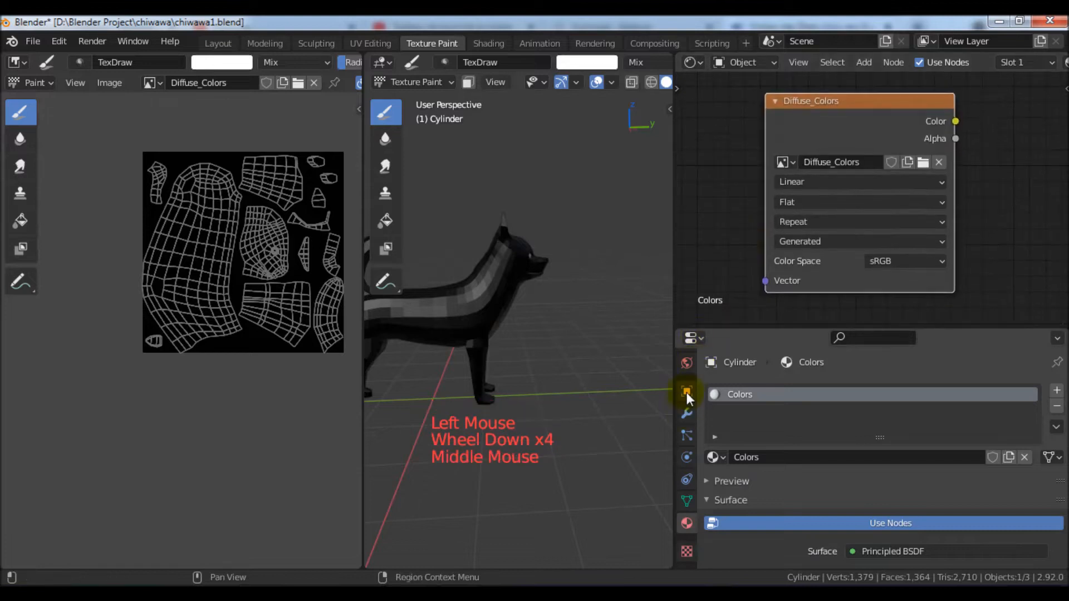
Step: Bring up the active paint brush's settings and look through them, including the brush Texture section
click(688, 370)
scroll(695, 388, up, 7)
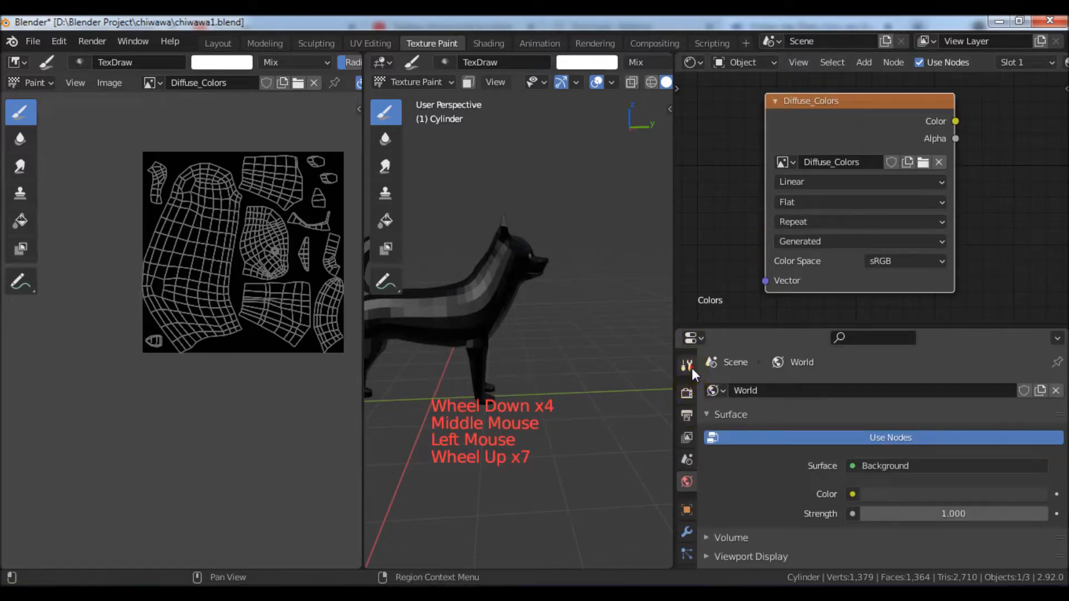
click(691, 368)
scroll(848, 441, down, 5)
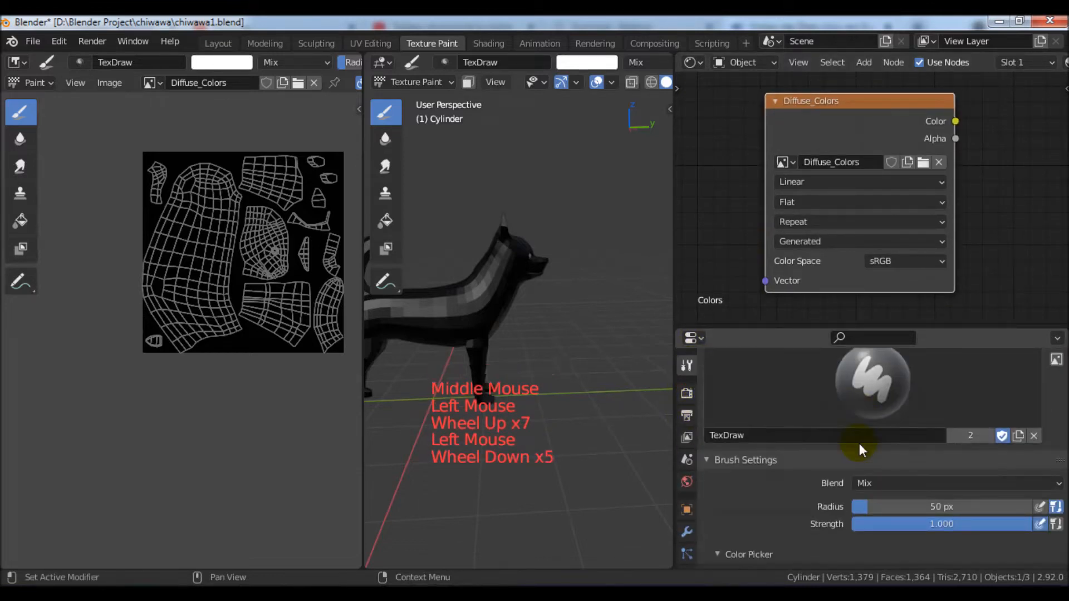
scroll(860, 450, down, 8)
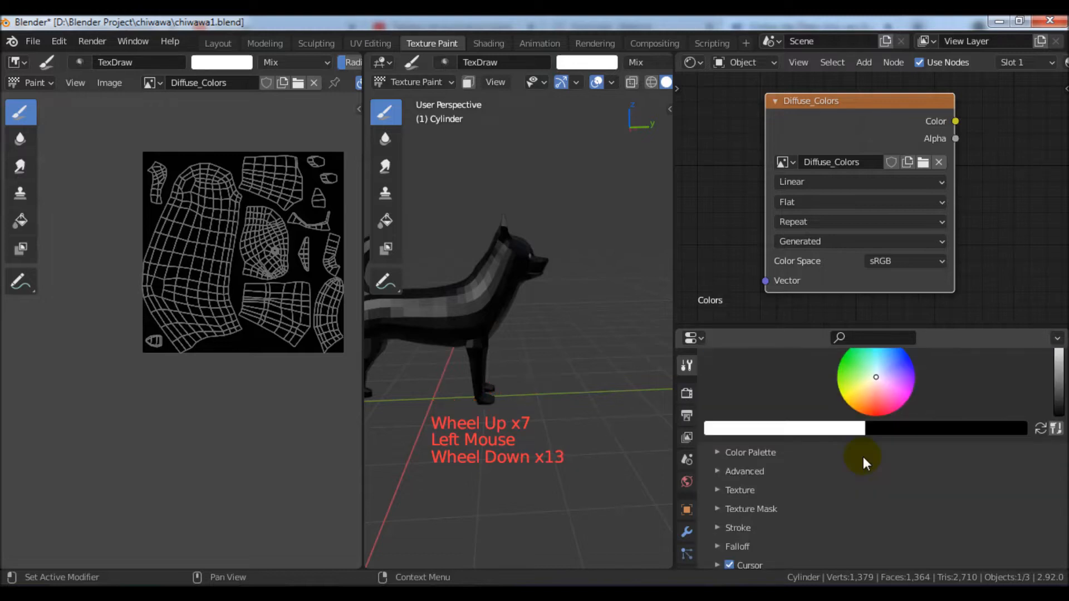
scroll(863, 457, down, 2)
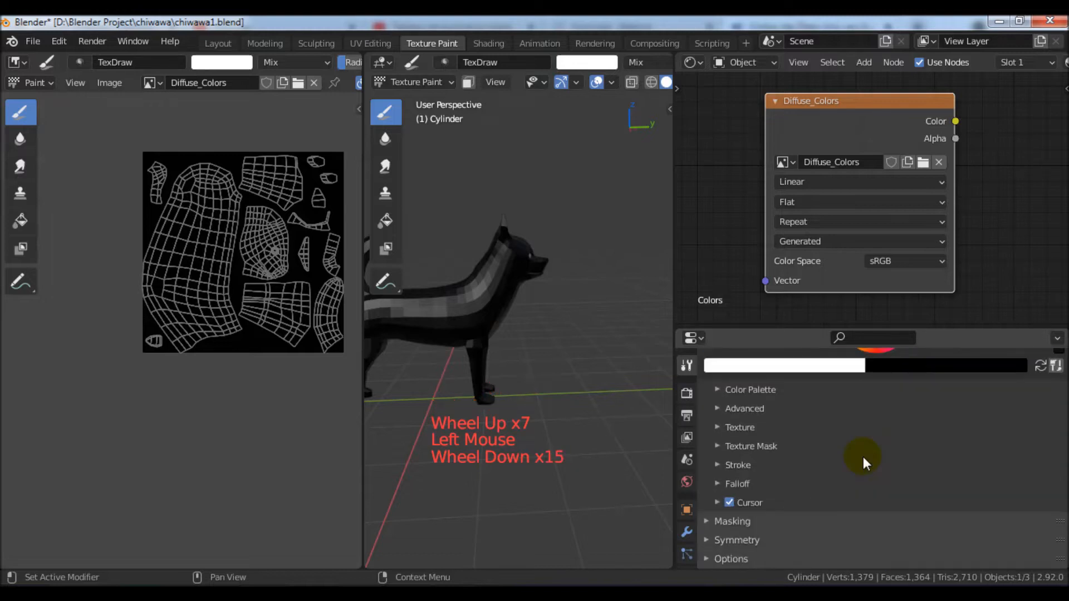
click(740, 427)
click(740, 428)
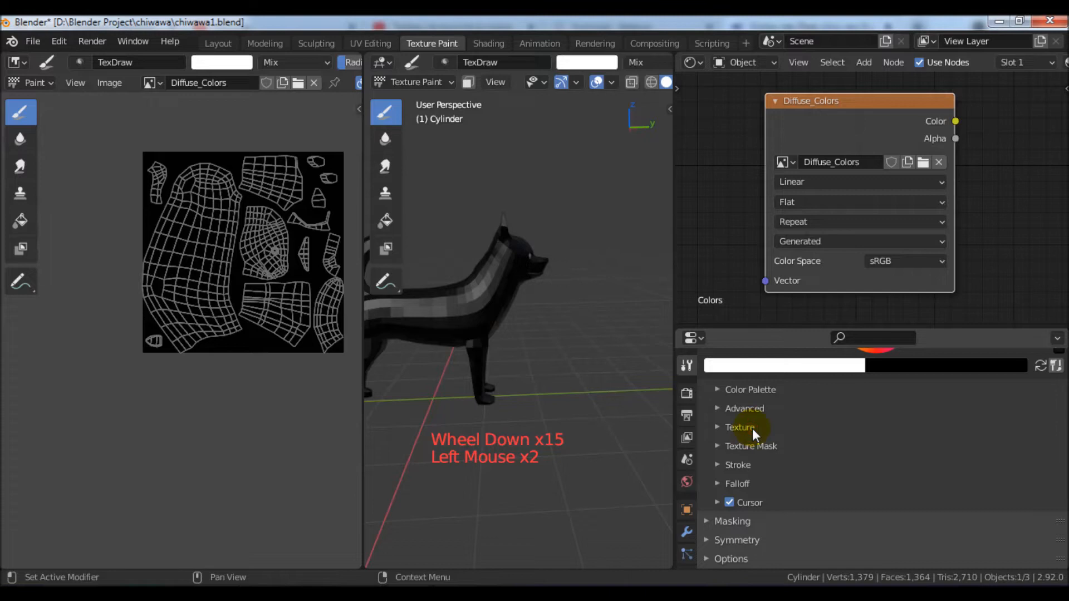
click(753, 429)
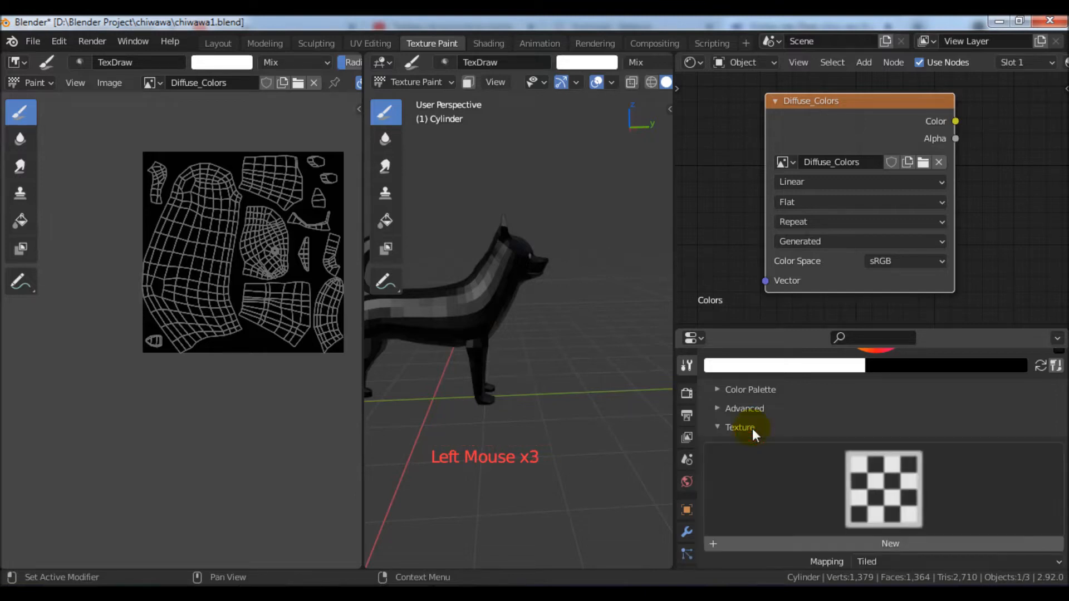
click(752, 429)
scroll(817, 416, up, 6)
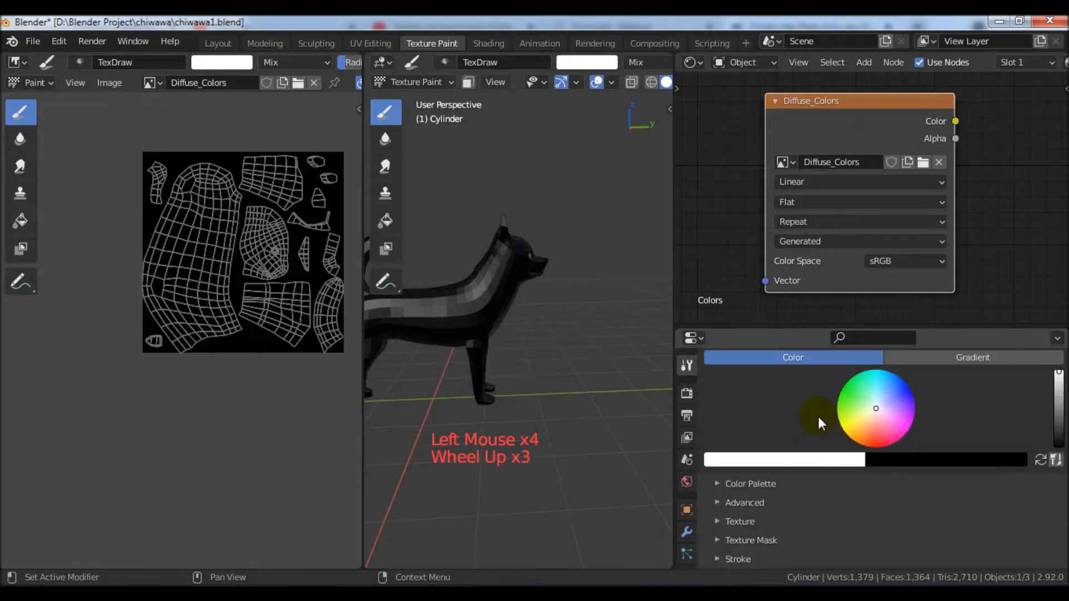
scroll(817, 416, up, 3)
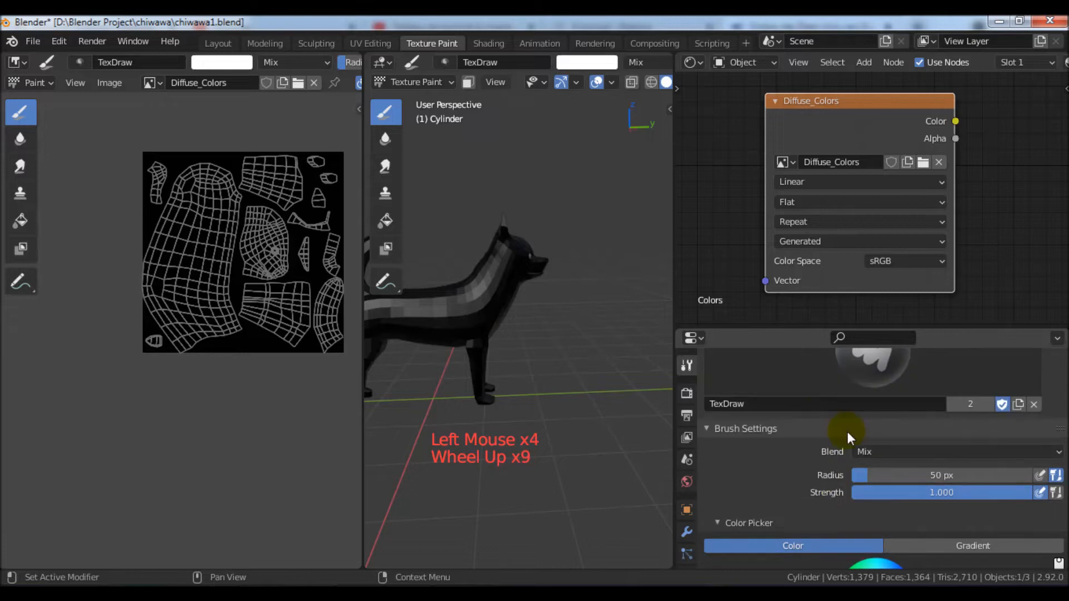
Step: Examine the TexDraw brush's blend, radius, strength and color options, along with the remaining collapsed brush sections
click(895, 451)
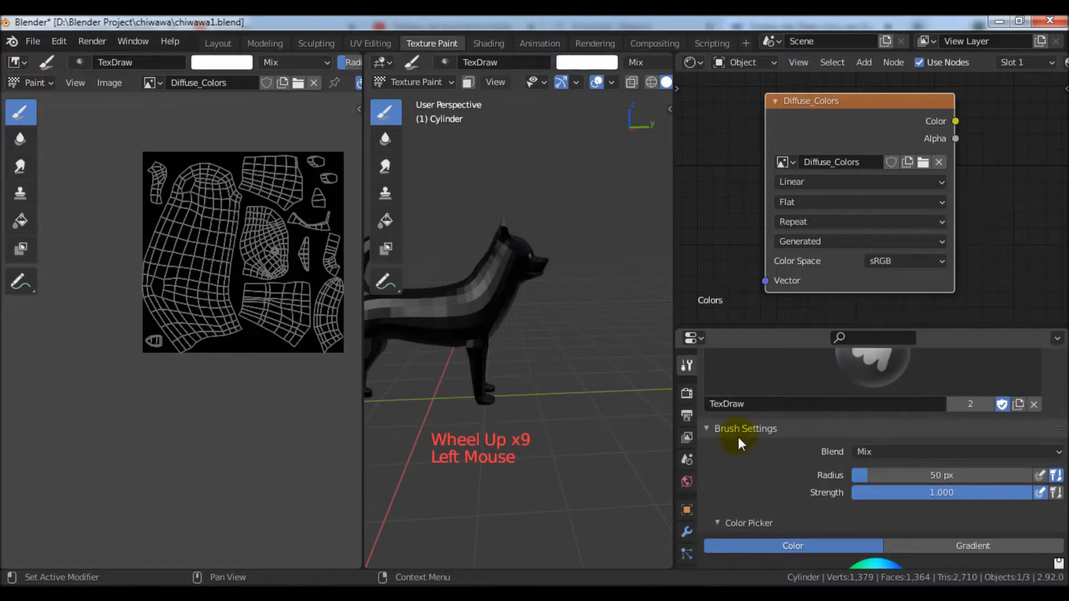
scroll(821, 460, down, 8)
scroll(824, 461, up, 4)
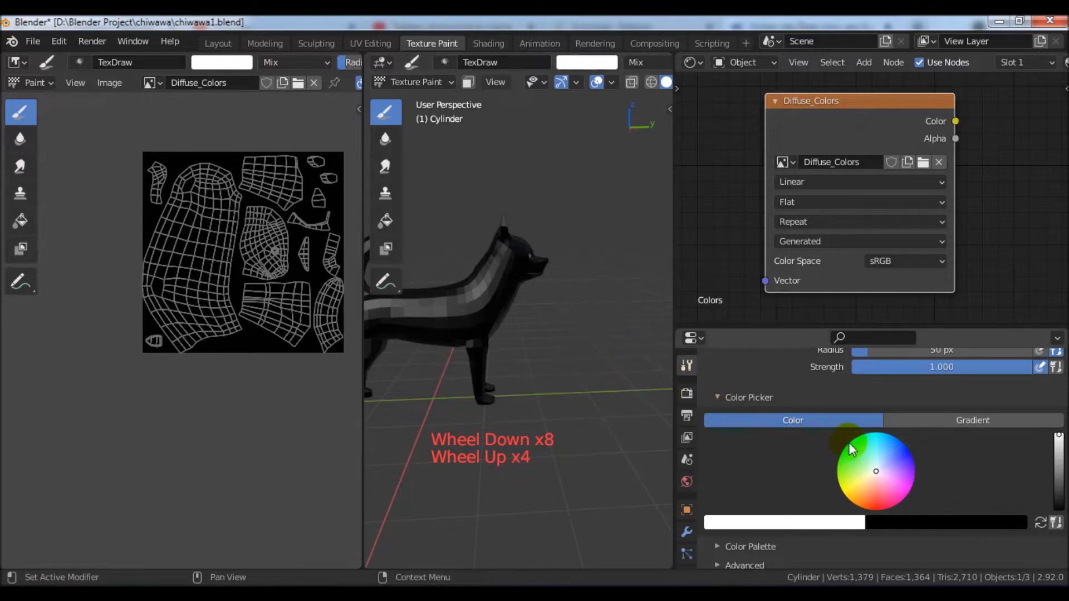
scroll(887, 448, down, 3)
scroll(887, 449, down, 3)
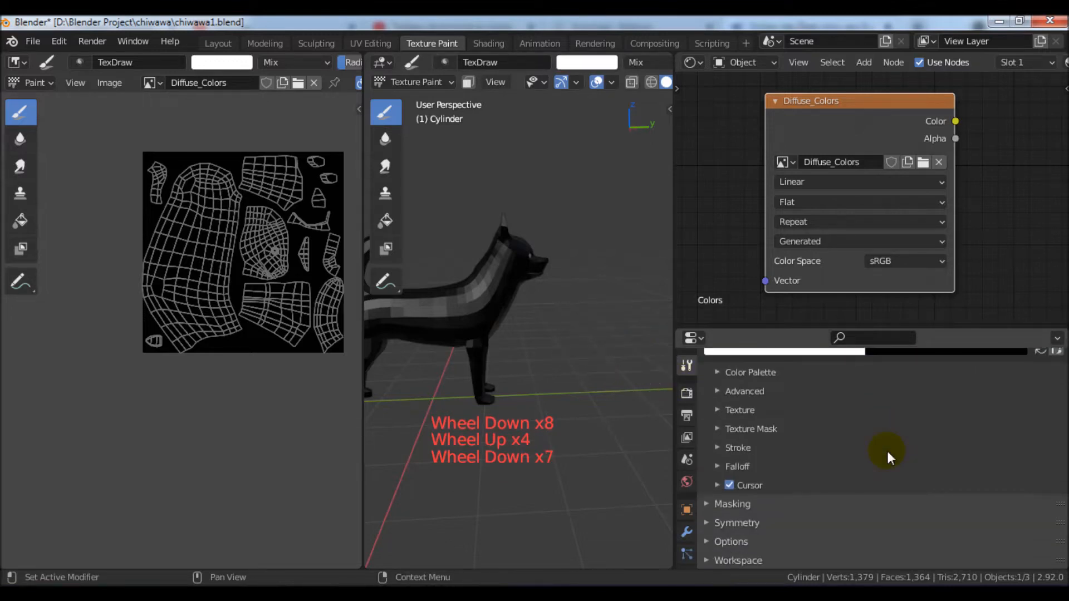
click(760, 522)
click(930, 548)
scroll(960, 439, up, 2)
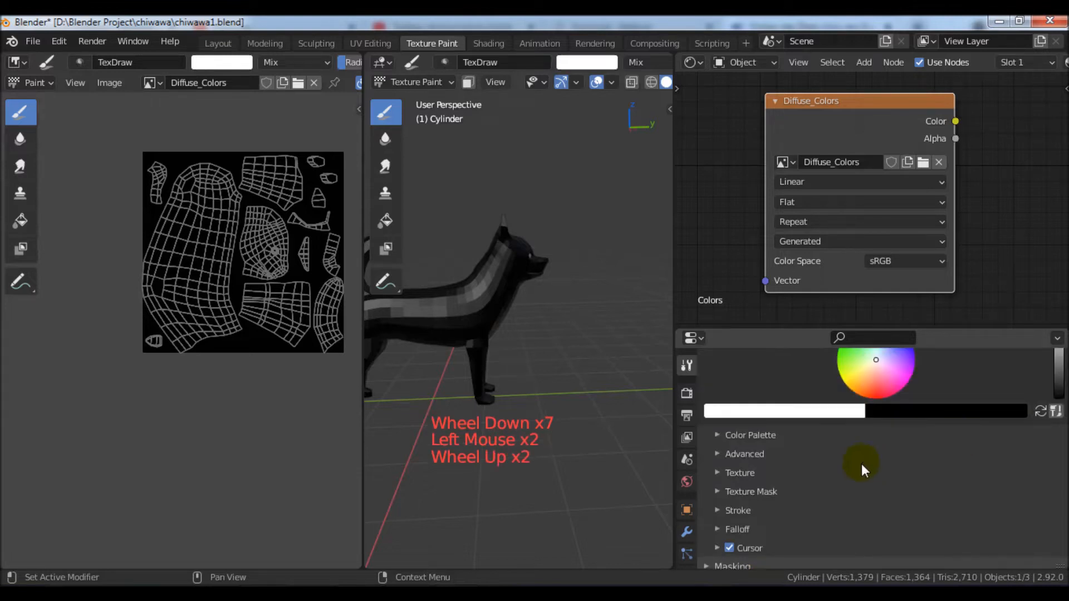
Step: Expand the brush's Stroke settings and inspect the stroke method and spacing options
click(749, 511)
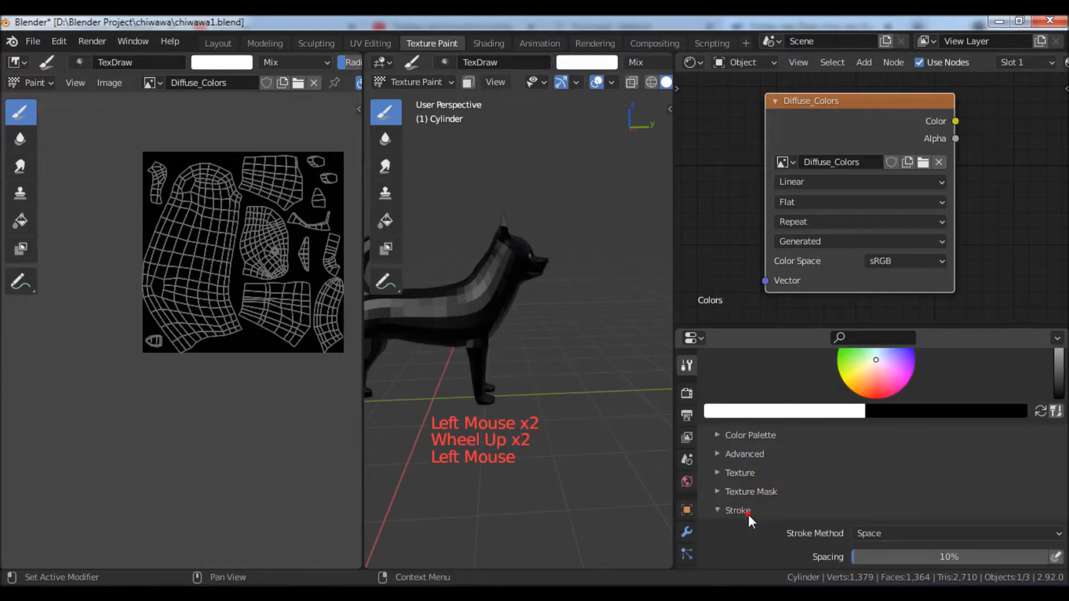
scroll(961, 512, down, 2)
scroll(961, 512, up, 1)
click(931, 503)
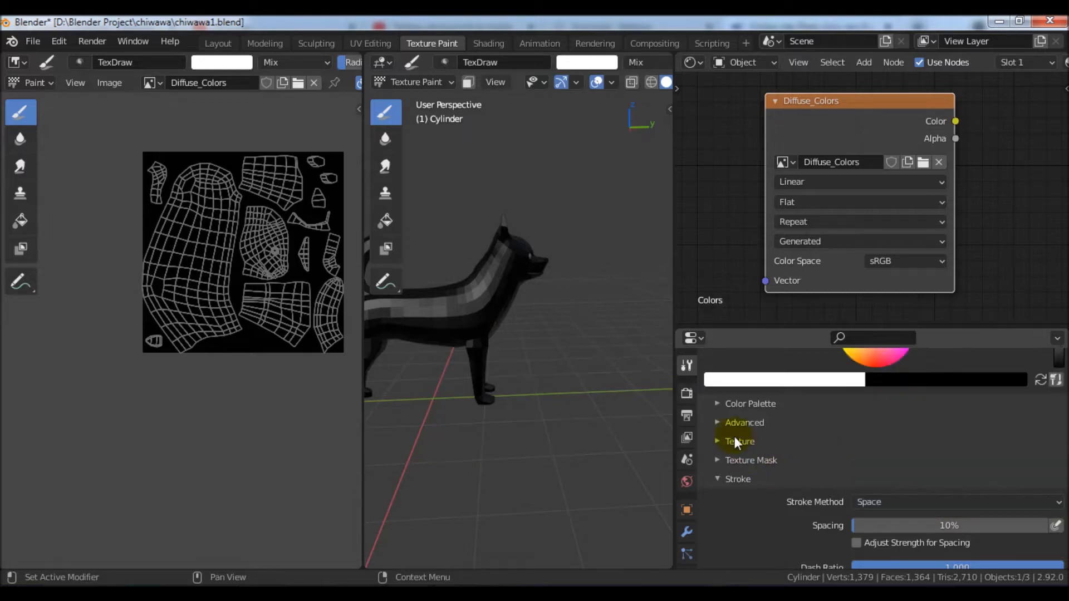
scroll(891, 490, down, 1)
Step: Review the brush's available blending modes and stroke methods without changing them
scroll(914, 499, up, 9)
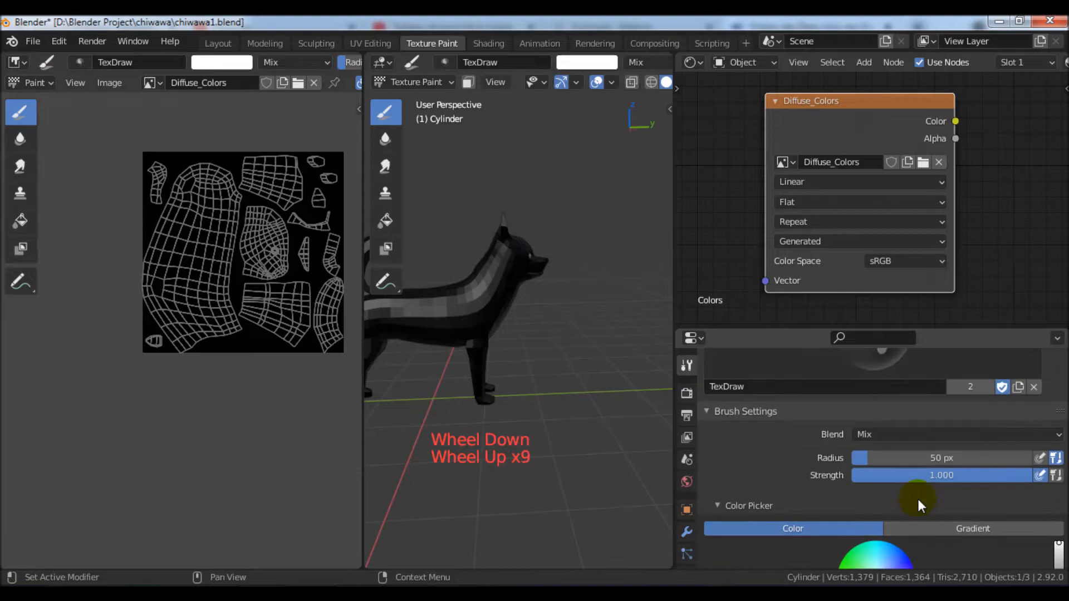
scroll(920, 499, down, 2)
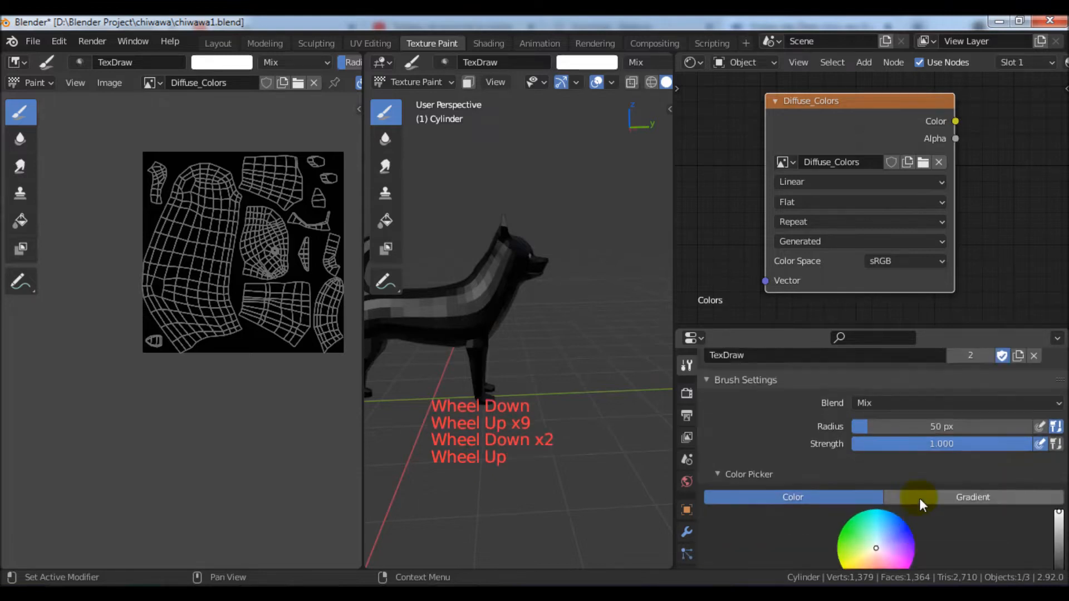
scroll(881, 432, up, 2)
click(881, 433)
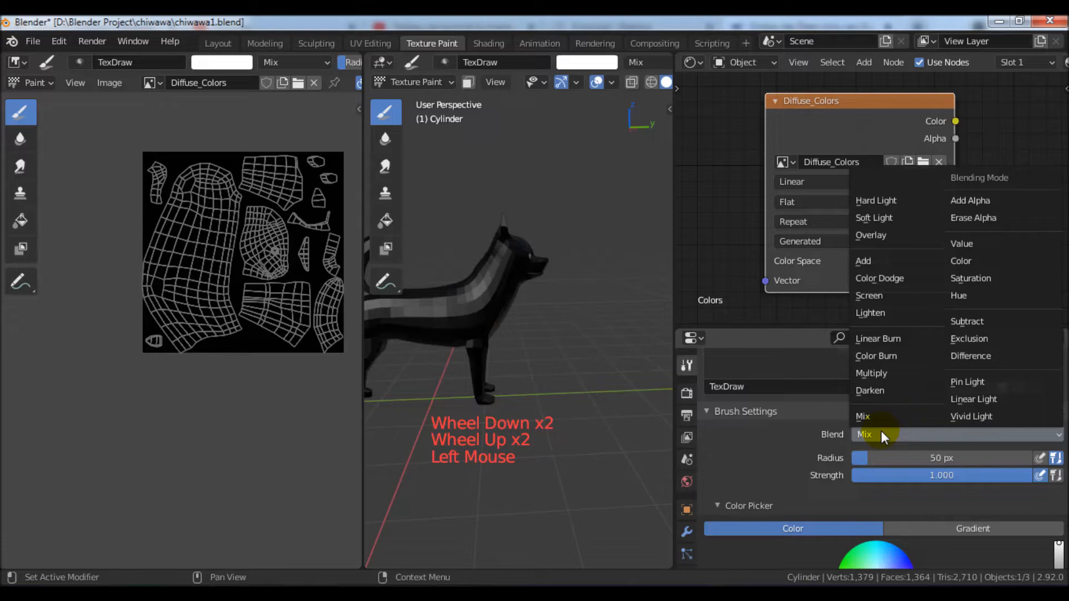
scroll(847, 512, up, 4)
scroll(850, 515, down, 12)
scroll(852, 523, down, 2)
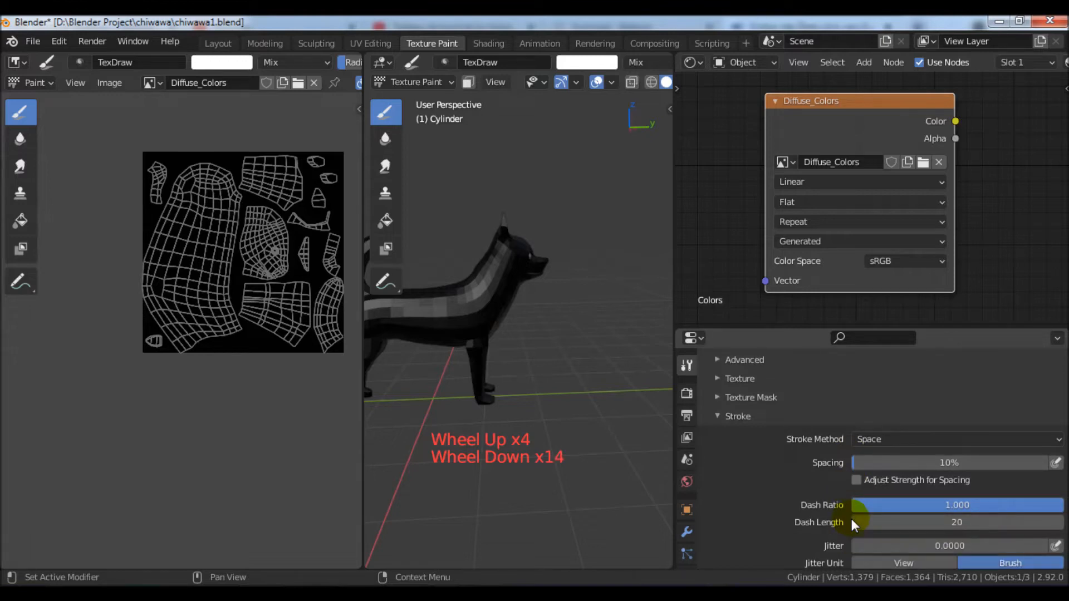
click(883, 437)
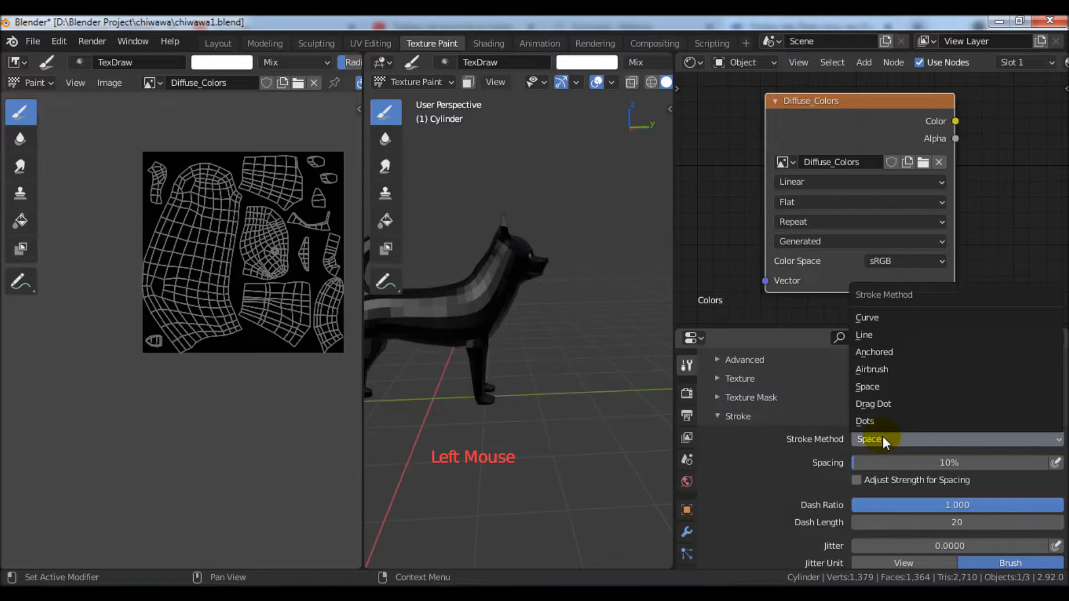
Step: Add a new texture to the TexDraw brush and set its mapping to Stencil
click(746, 378)
scroll(931, 456, down, 3)
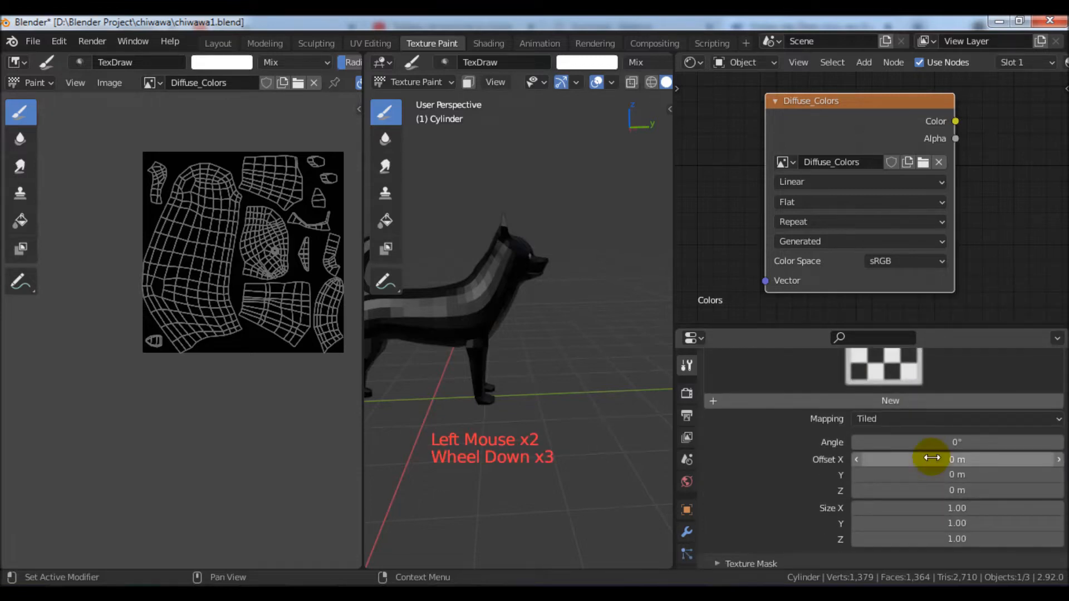
click(885, 401)
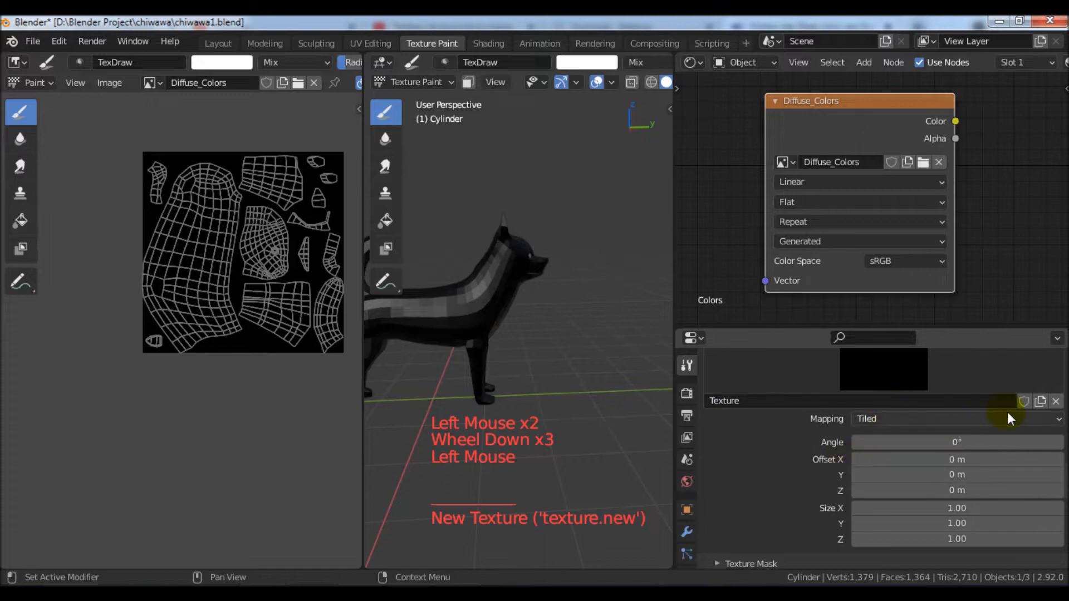
click(885, 419)
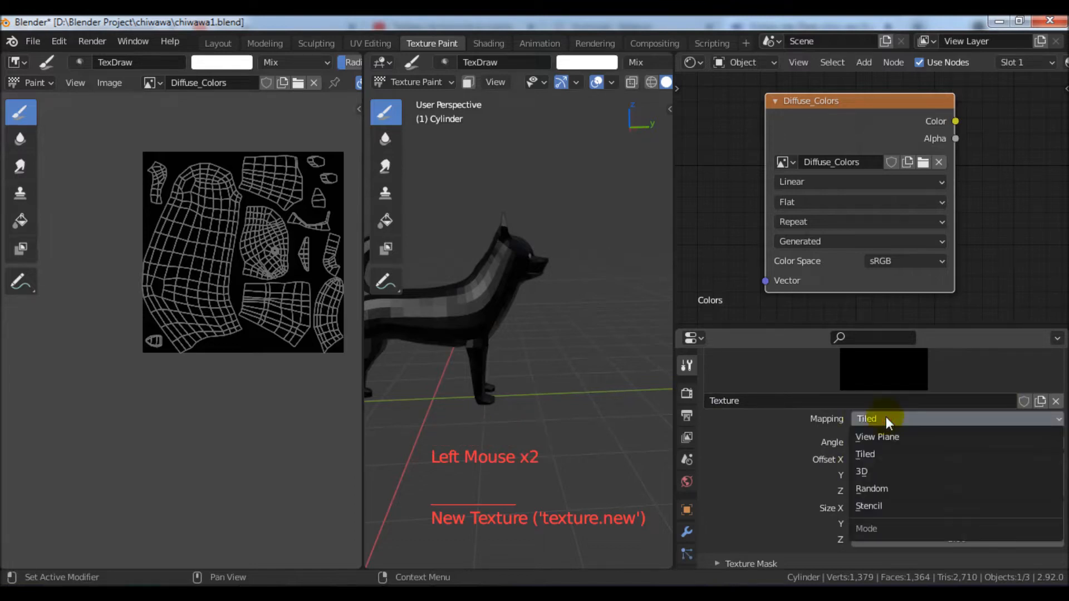
click(881, 506)
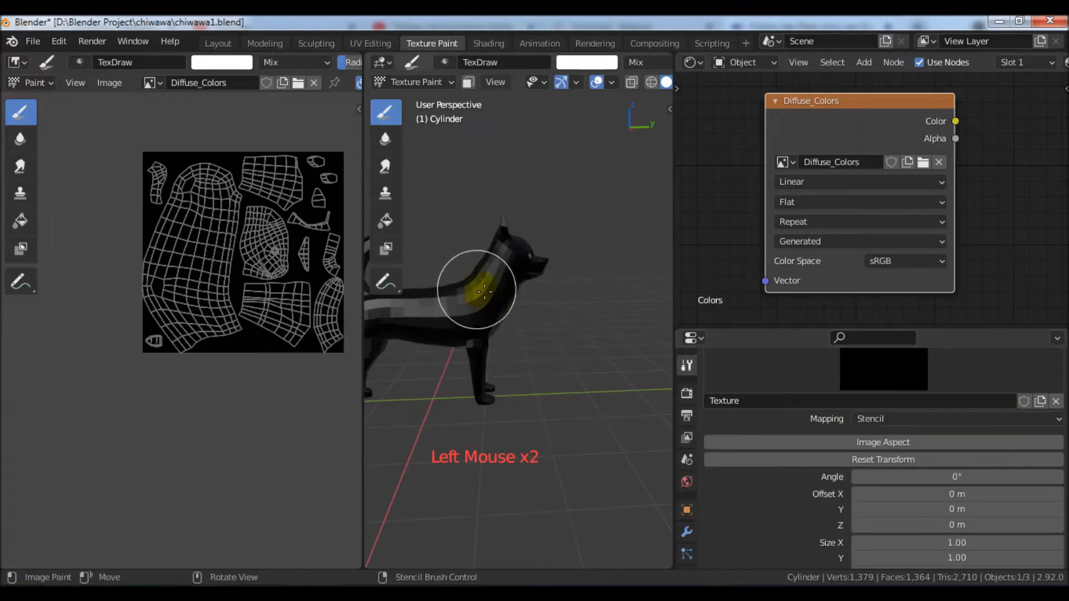
Step: Assign the existing unnamed.jpg photo as the image of the brush texture
scroll(685, 507, down, 7)
click(684, 543)
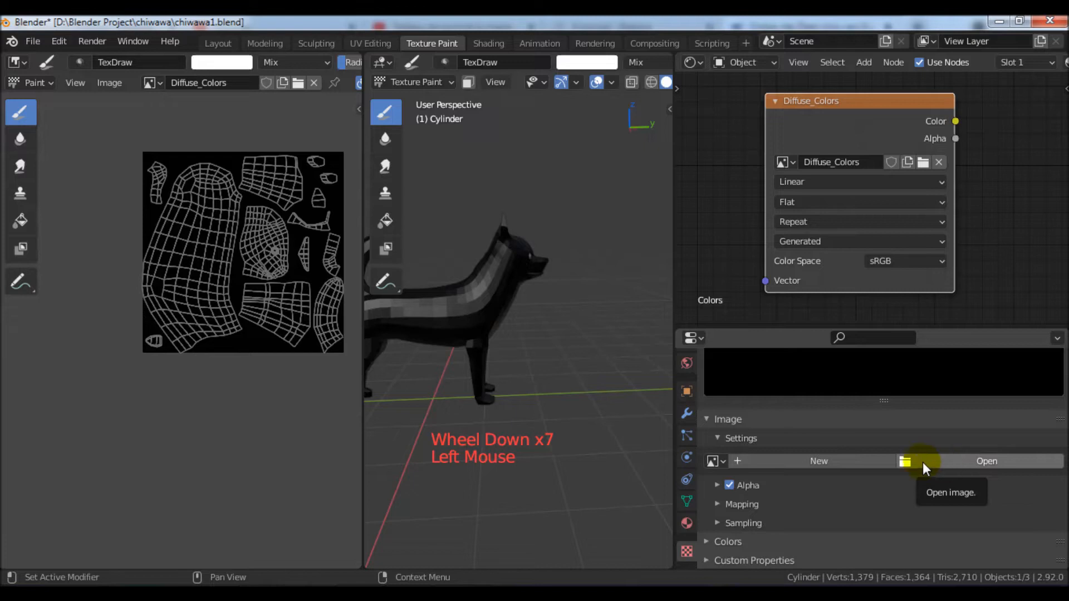
click(721, 461)
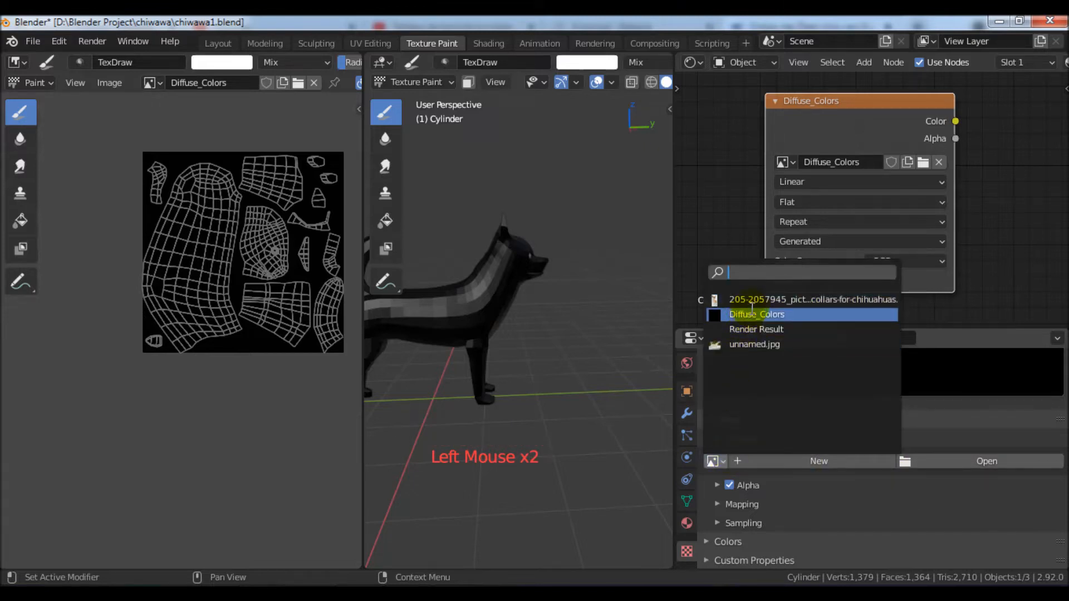
click(733, 344)
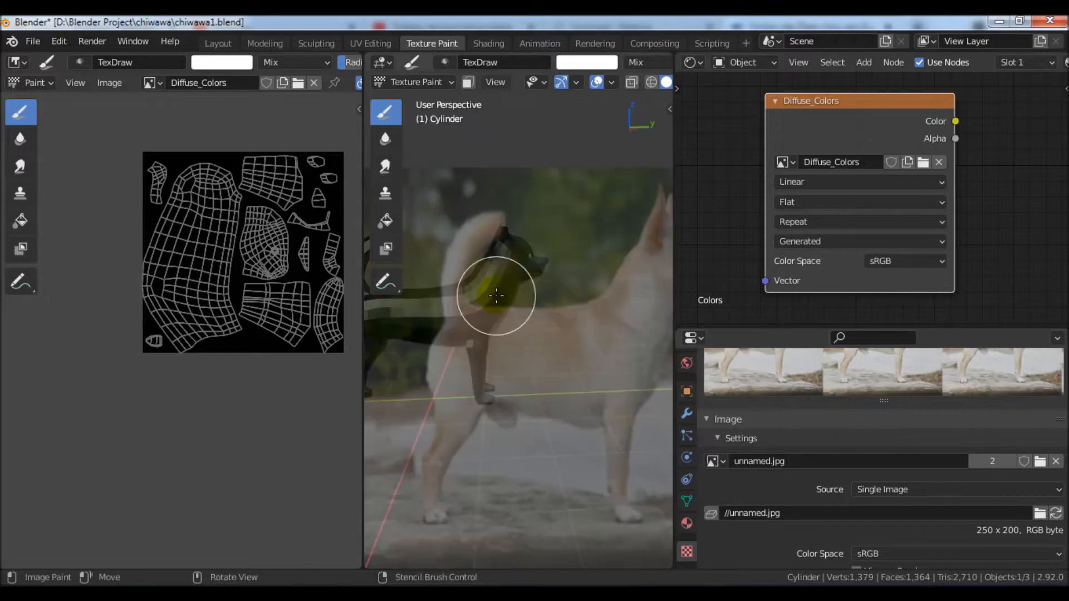
Step: Show the dog in right orthographic view in a wider 3D viewport and shrink the stencil photo to roughly the model's size
drag(674, 223, 927, 223)
middle_drag(774, 318, 756, 308)
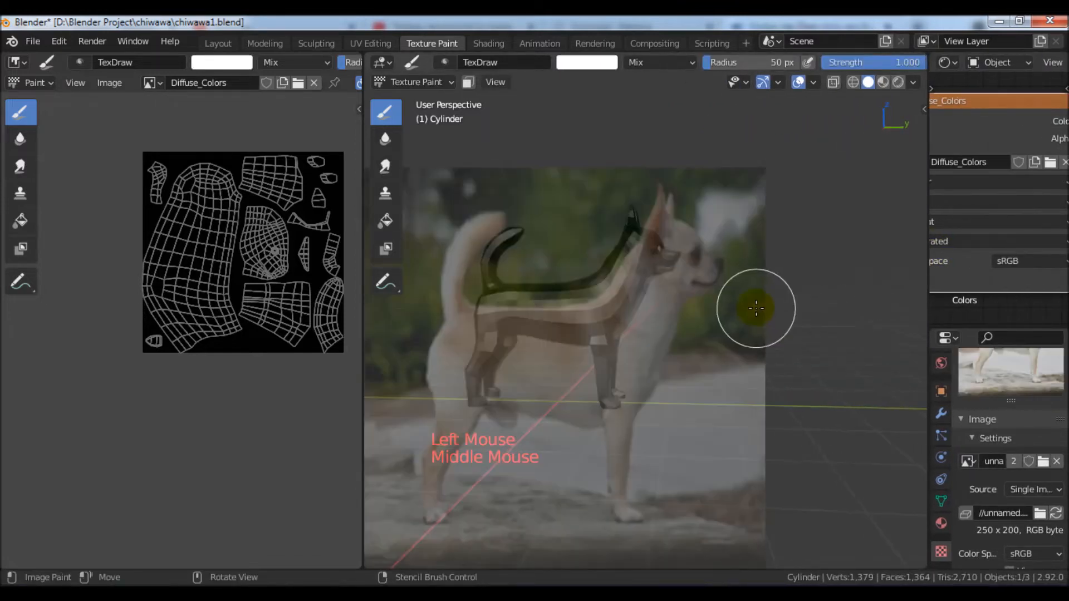
key(KP_3)
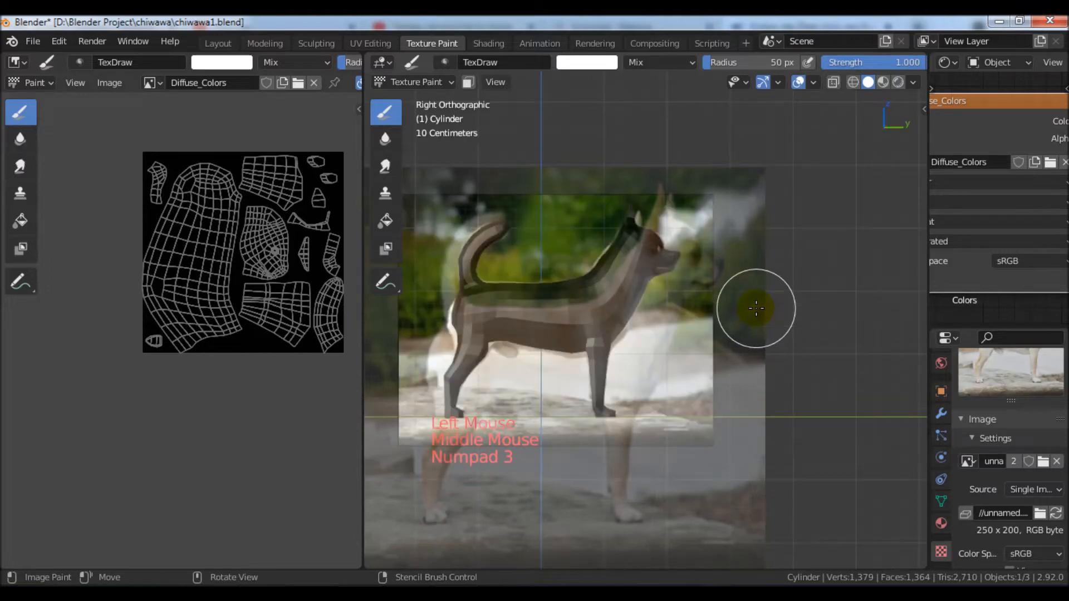
shift+middle_drag(745, 329, 764, 358)
shift+right_drag(800, 389, 742, 402)
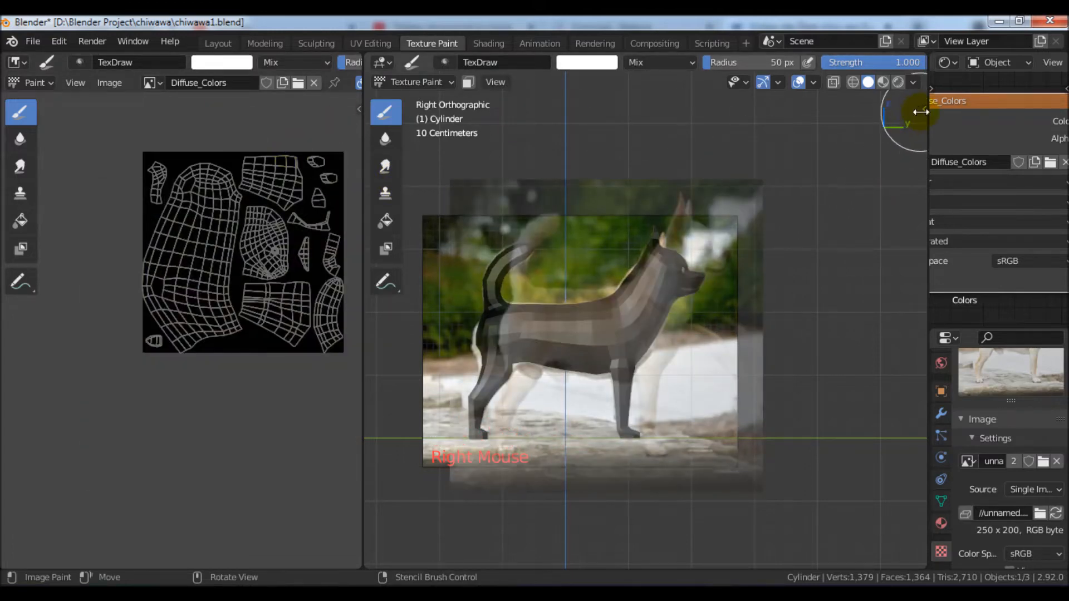
Step: In the Layout workspace, replace the Properties editor with the Outliner and hide the Empty reference image
click(218, 43)
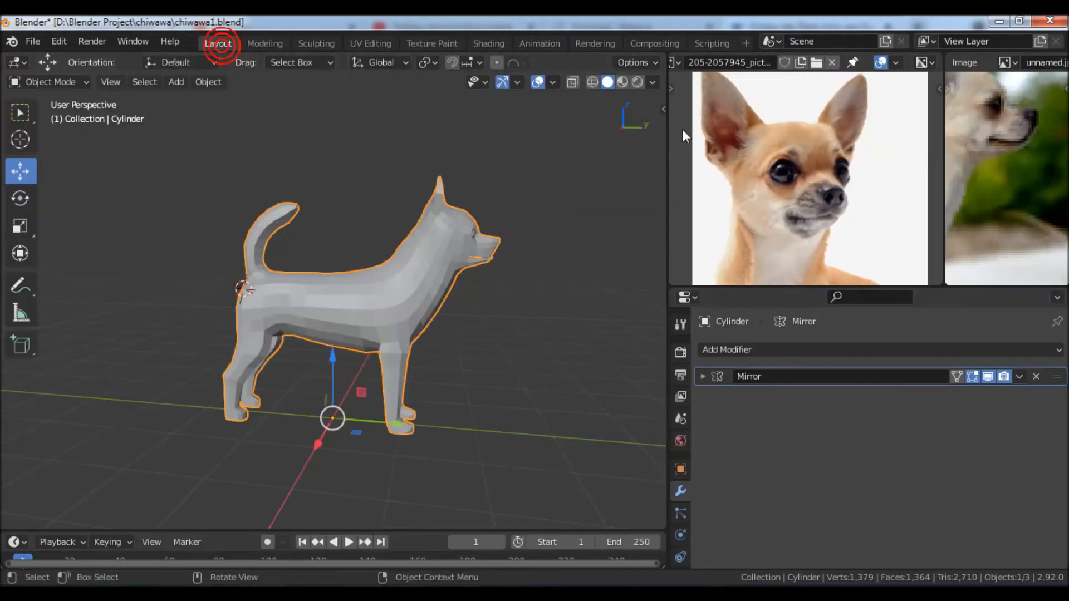
scroll(837, 150, down, 3)
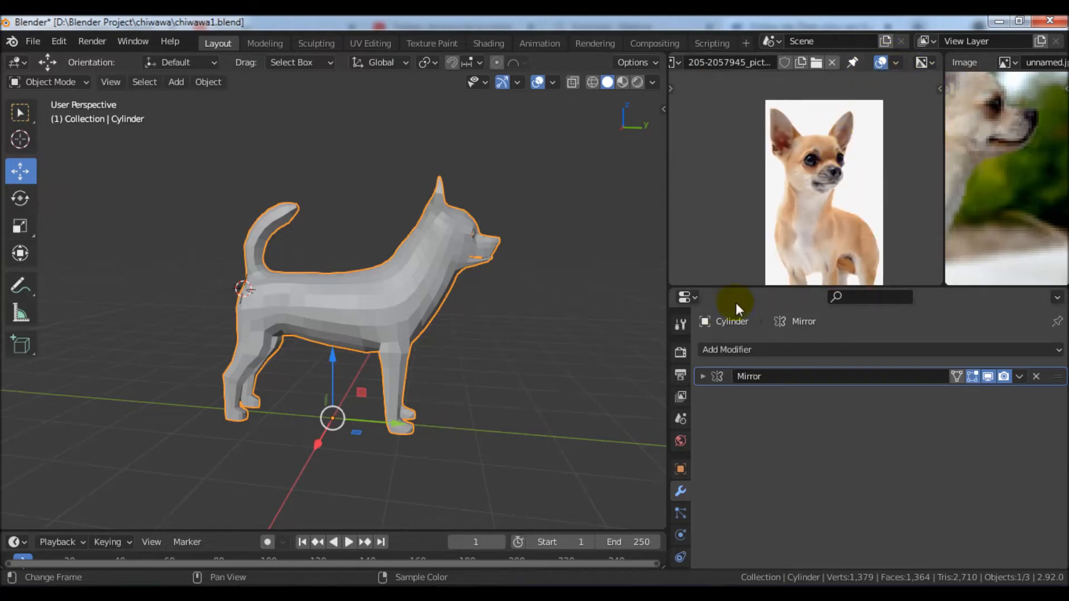
click(688, 297)
click(597, 342)
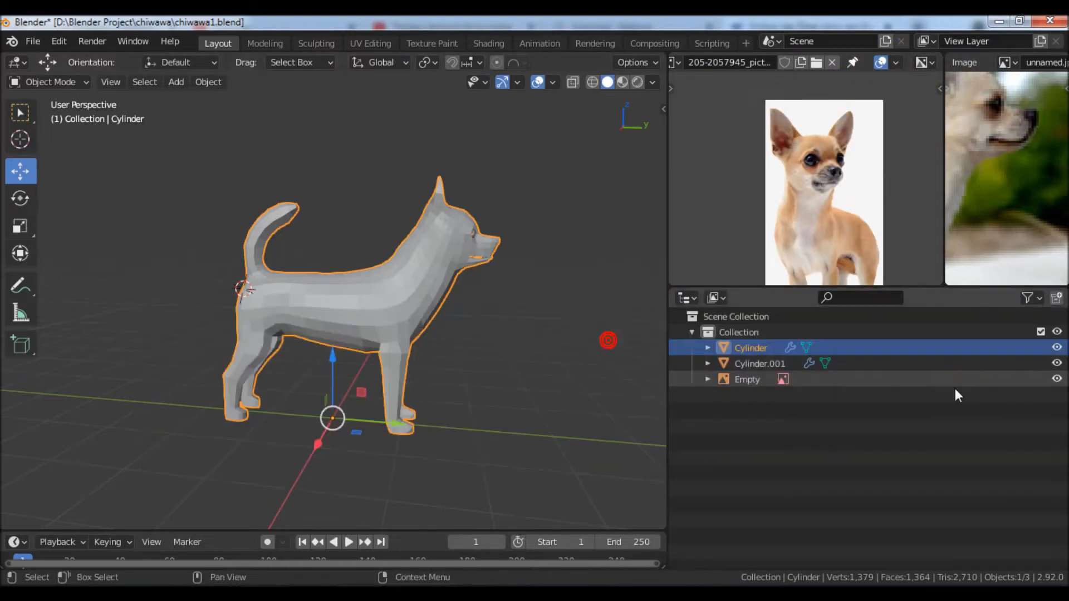
click(1056, 380)
Step: Return to the Texture Paint workspace and reposition the stencil photo to line up with the dog model
click(429, 42)
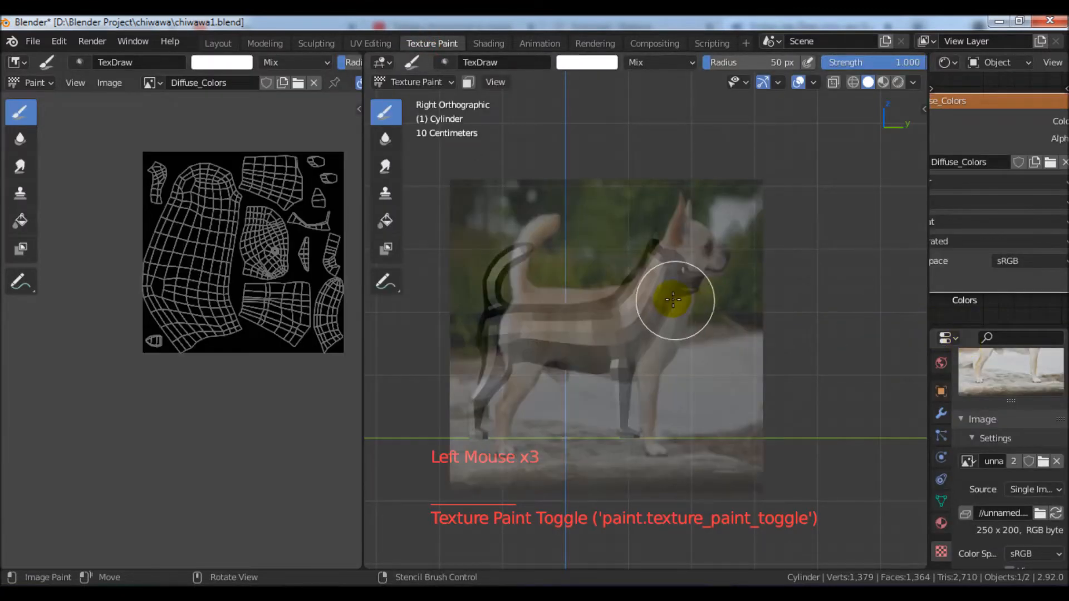
mouse_move(663, 319)
right_down()
mouse_move(650, 326)
mouse_move(647, 353)
mouse_move(694, 370)
mouse_move(705, 385)
right_up()
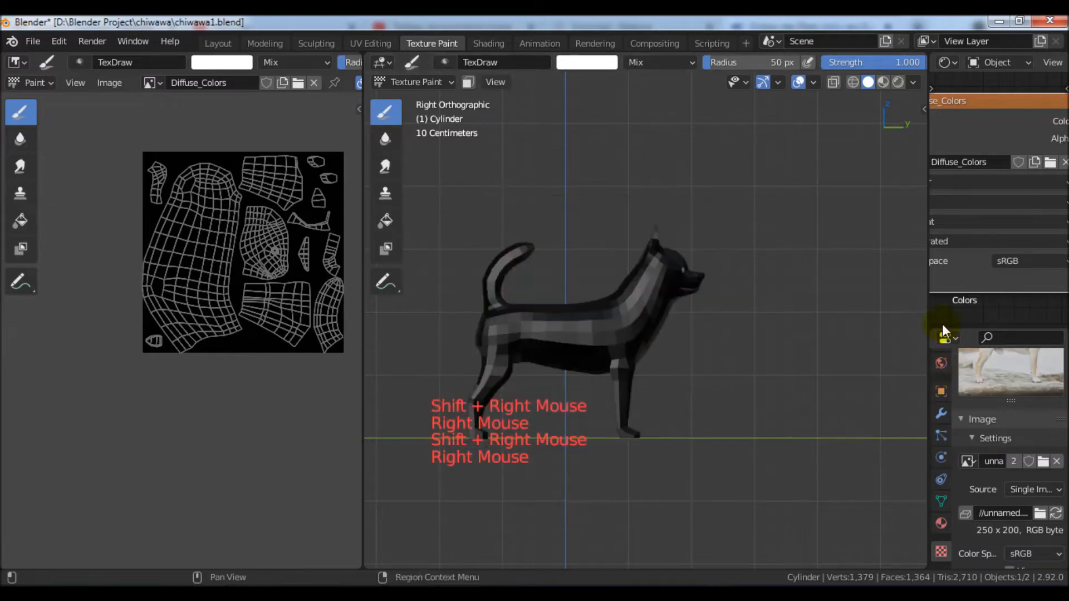
Step: Widen the Properties editor beside the 3D viewport and try the brush image with Alpha disabled, leaving Alpha enabled
drag(928, 299, 769, 299)
scroll(897, 445, down, 4)
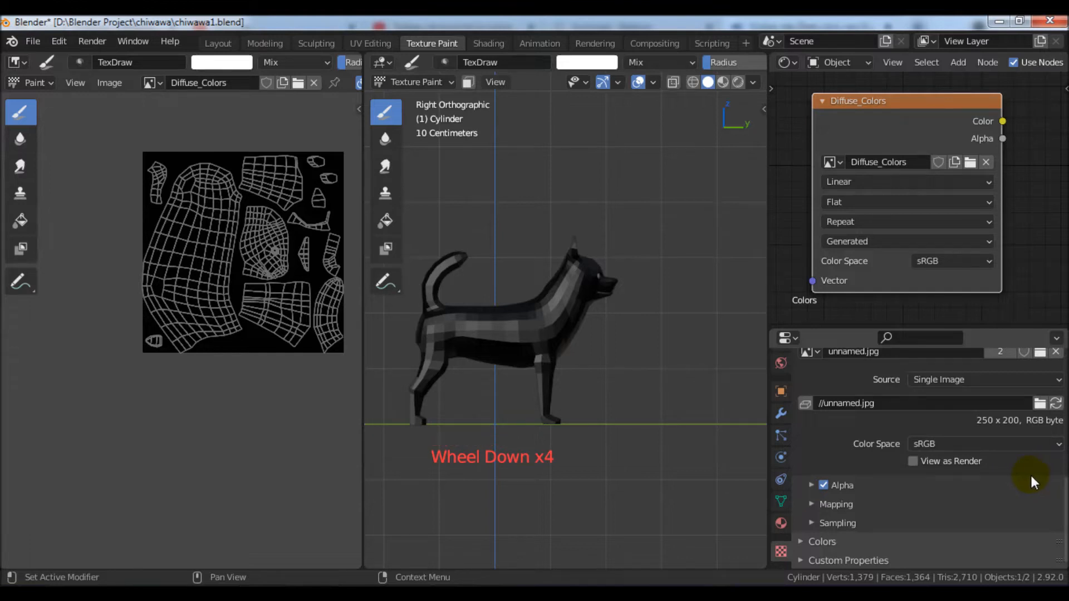
click(810, 485)
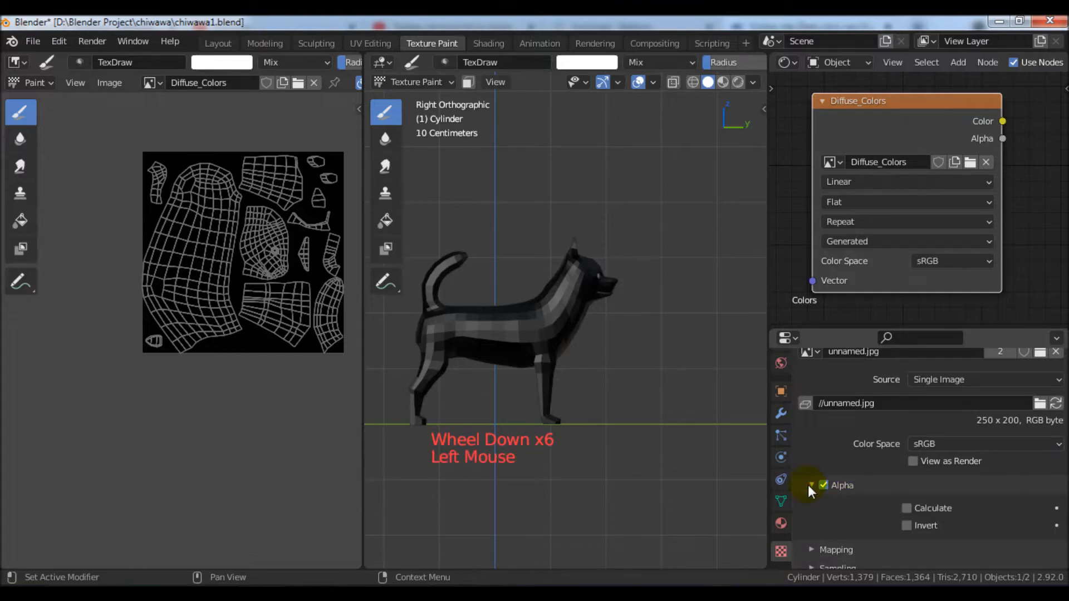
click(810, 486)
click(824, 485)
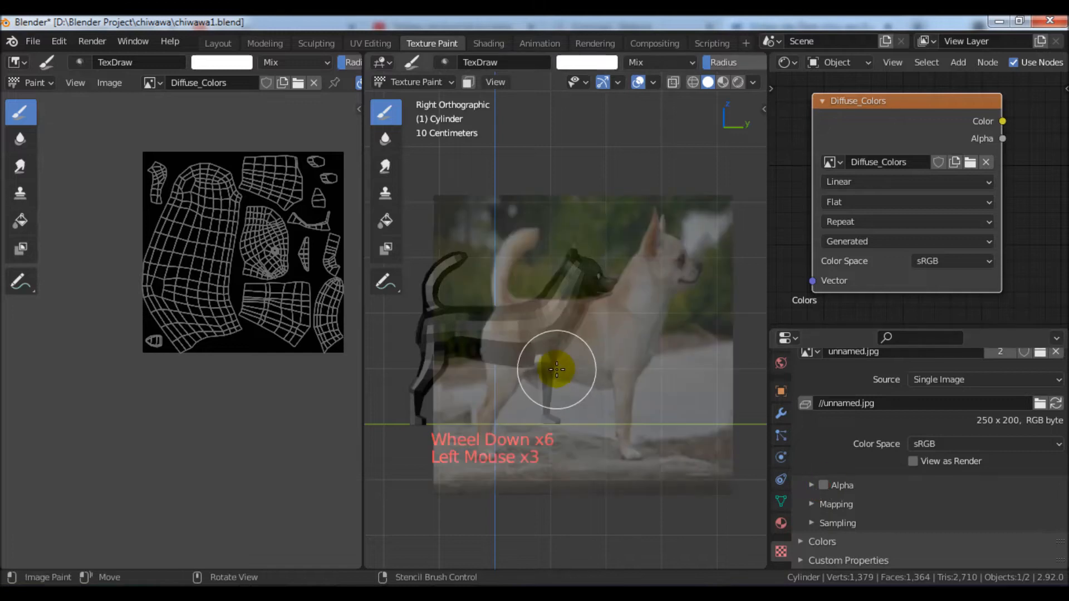
click(825, 486)
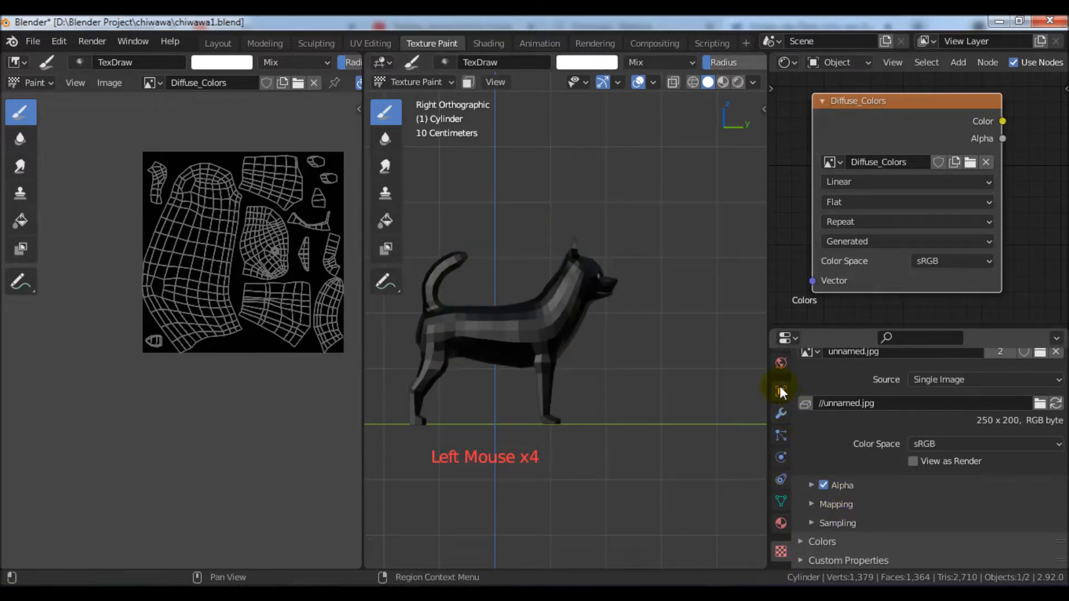
Step: Fit the brush's stencil texture to the image aspect of the dog photo
scroll(778, 390, up, 7)
click(777, 367)
scroll(946, 484, down, 11)
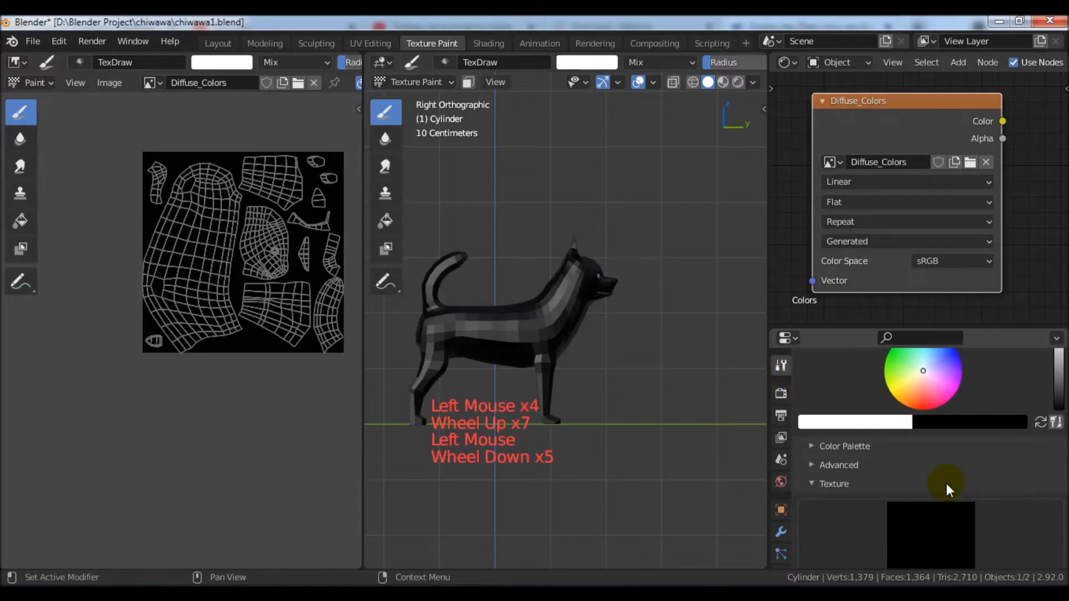
scroll(947, 484, down, 2)
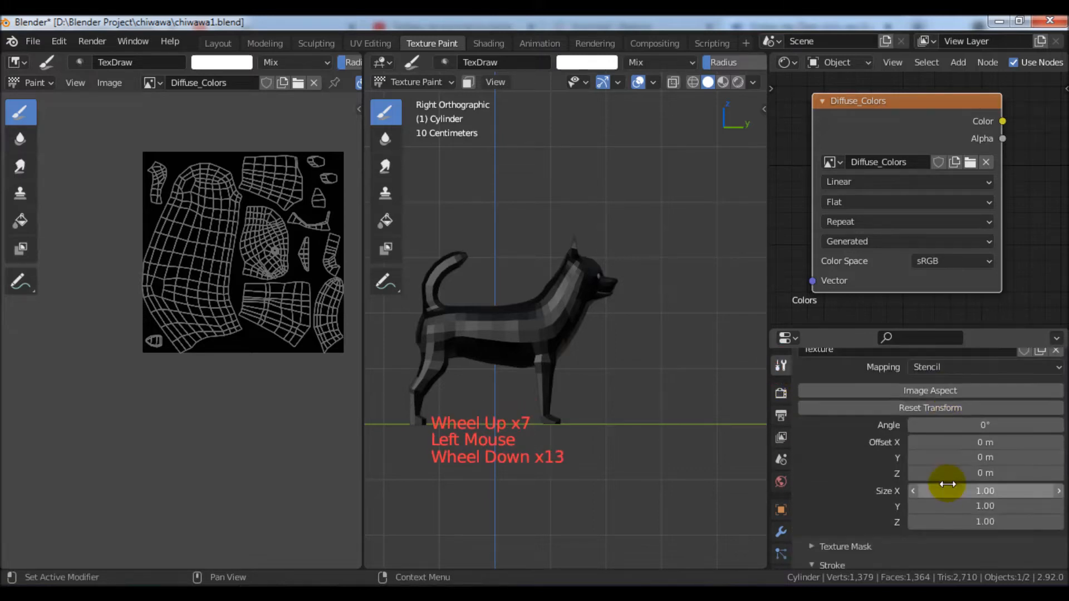
scroll(955, 489, up, 2)
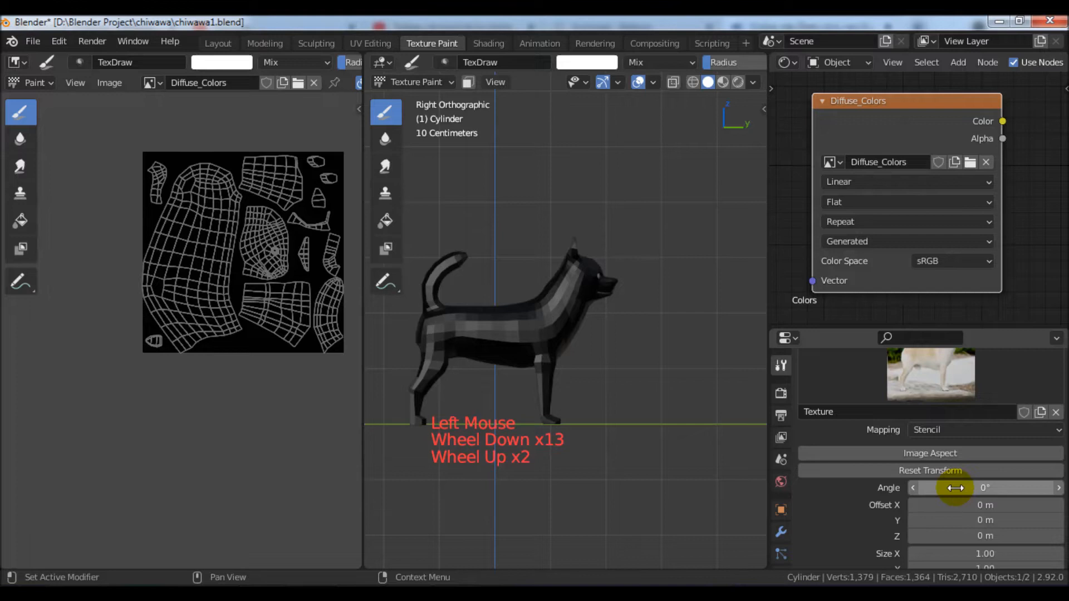
click(939, 455)
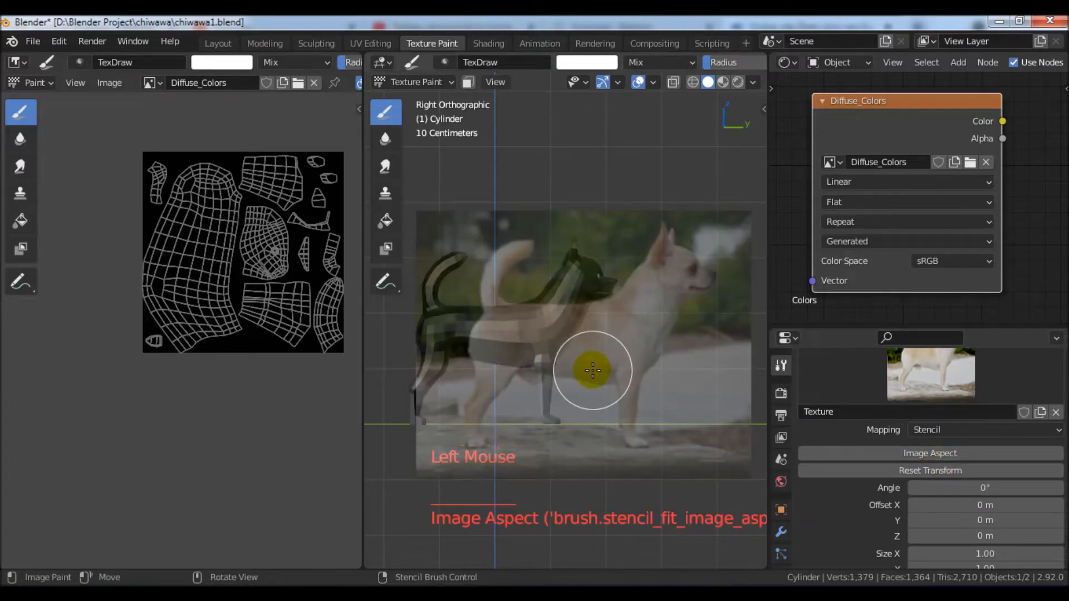
Step: Look through the brush's stroke, texture mapping, strength and color settings
scroll(1012, 484, down, 8)
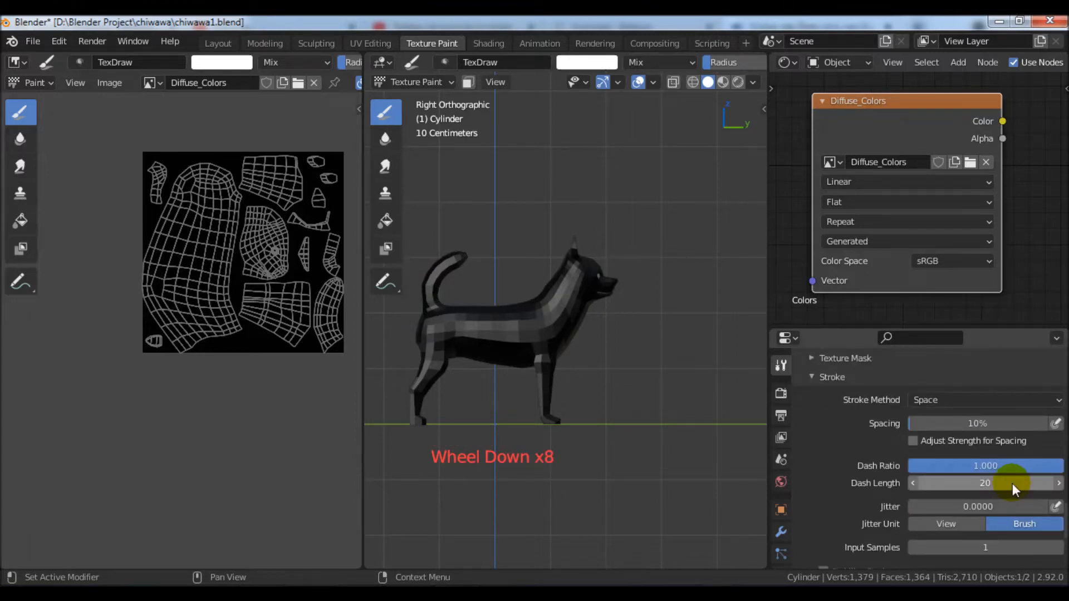
scroll(1013, 483, down, 2)
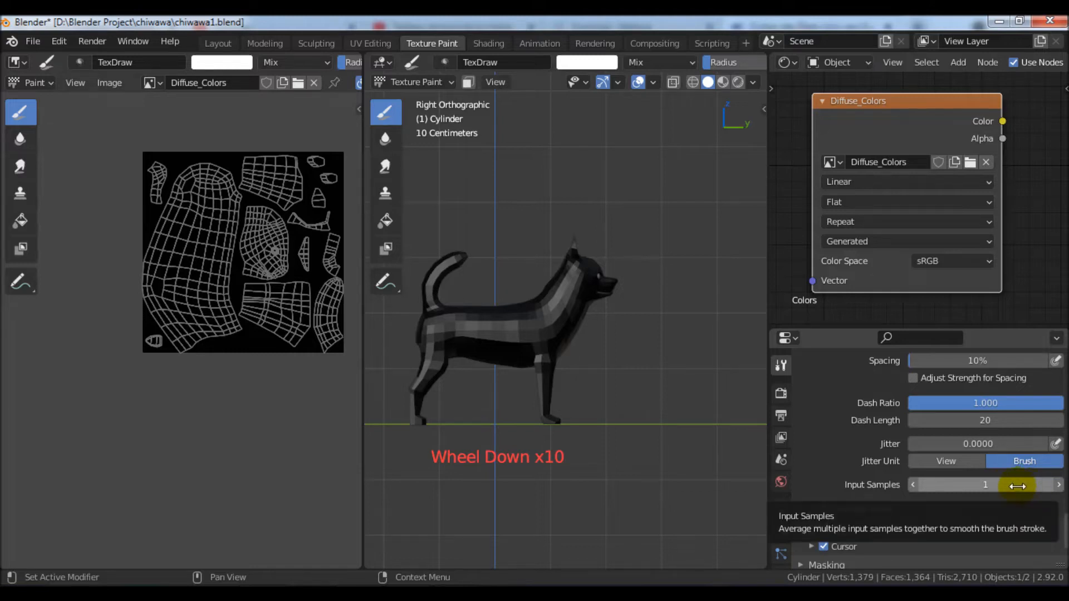
scroll(933, 517, down, 3)
scroll(932, 509, up, 10)
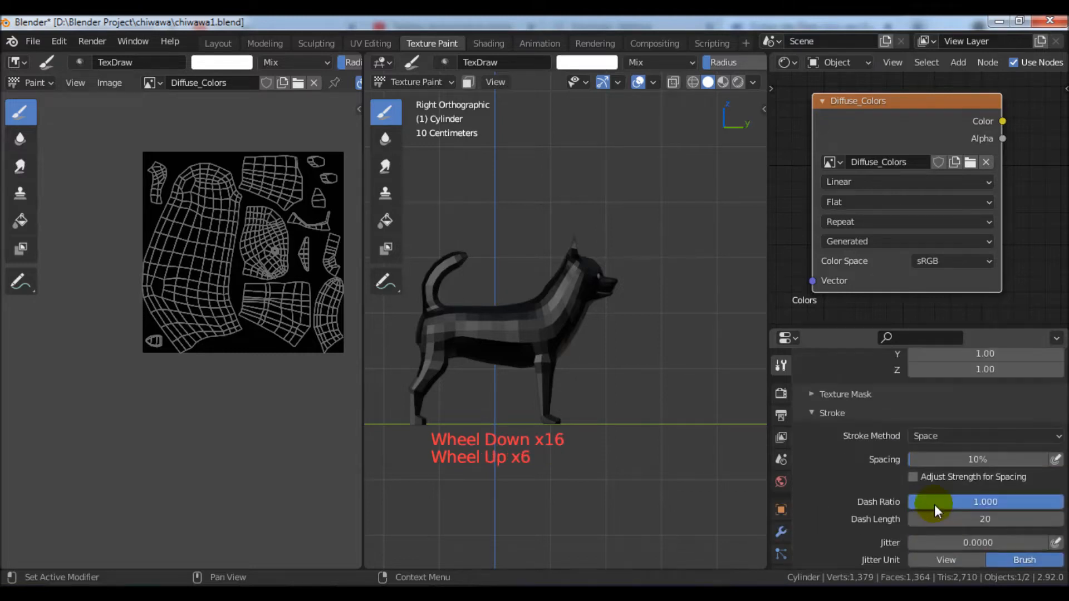
scroll(935, 500, up, 3)
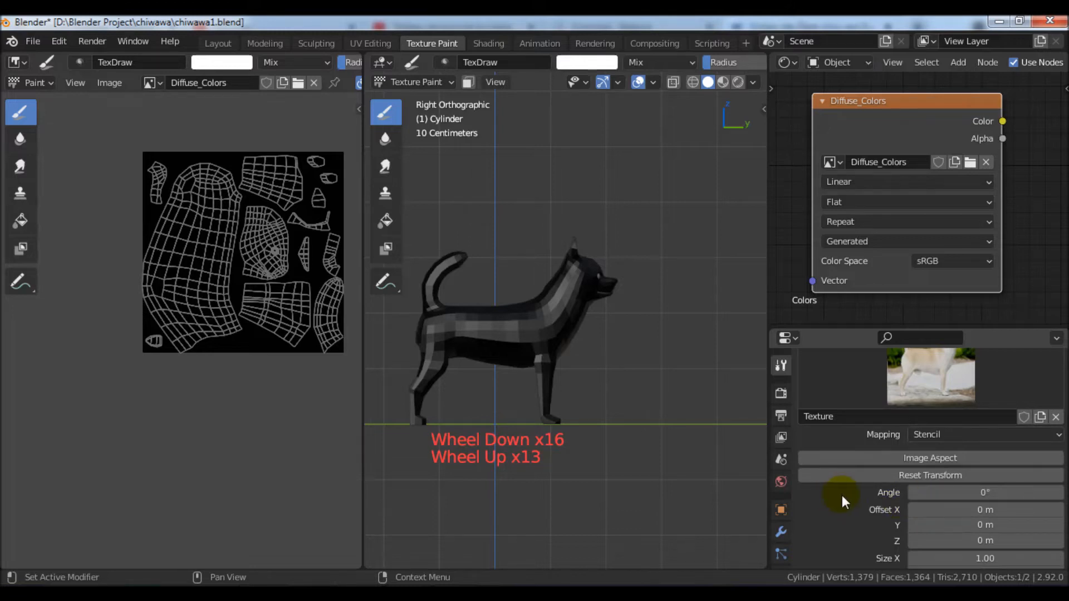
scroll(842, 495, down, 2)
scroll(843, 495, up, 5)
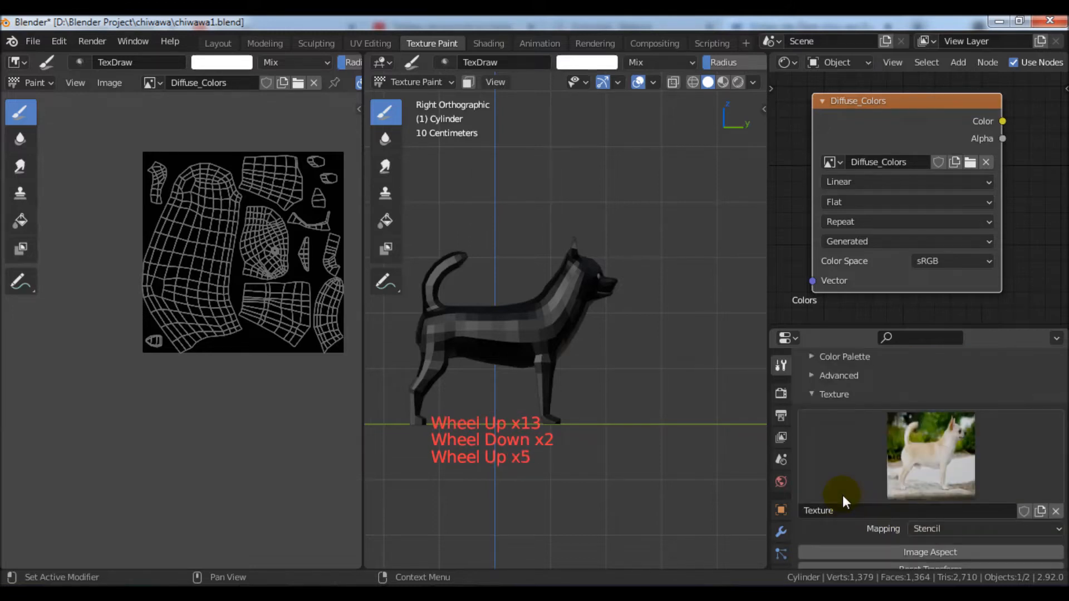
scroll(843, 496, up, 4)
scroll(852, 516, up, 3)
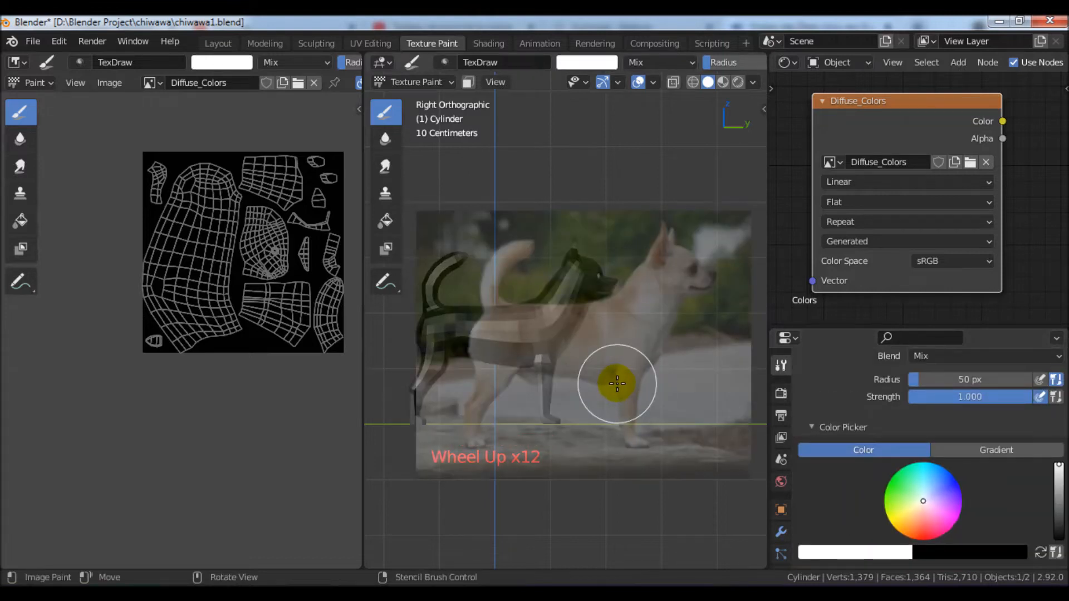
Step: Scale and move the stencil photo onto the dog's silhouette and paint its fur along the side of the body
right_click(673, 376)
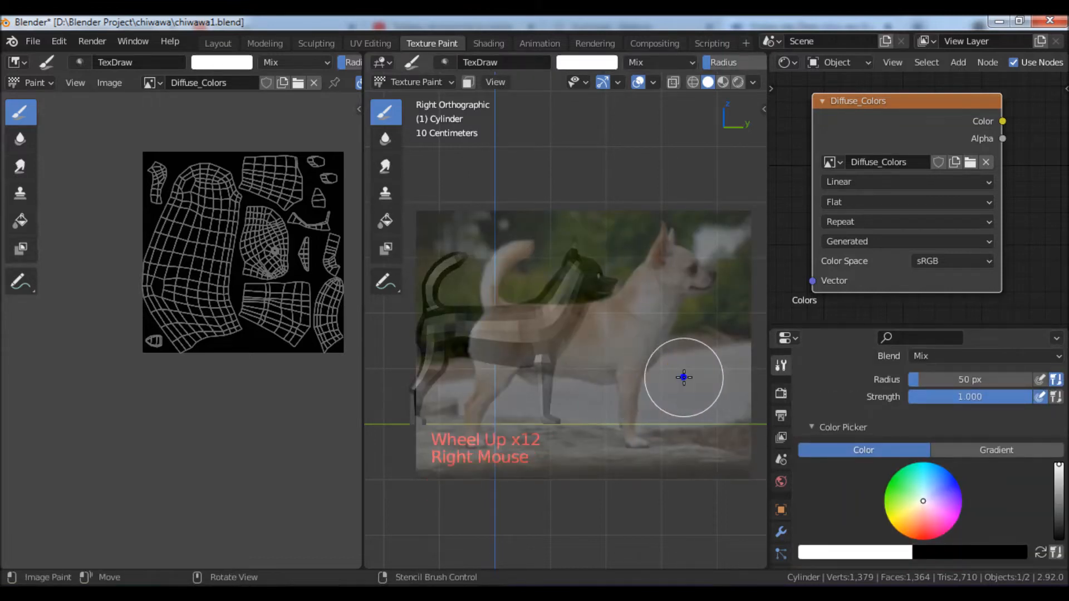
shift+right_drag(683, 378, 592, 373)
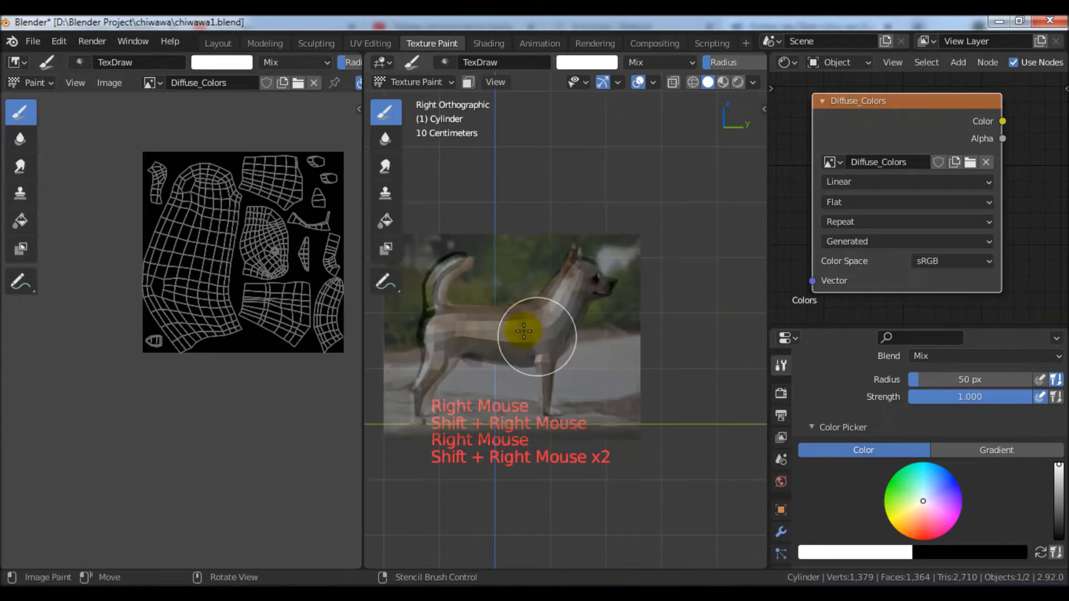
mouse_move(532, 333)
mouse_down()
mouse_move(550, 316)
mouse_move(517, 335)
mouse_move(469, 333)
mouse_up()
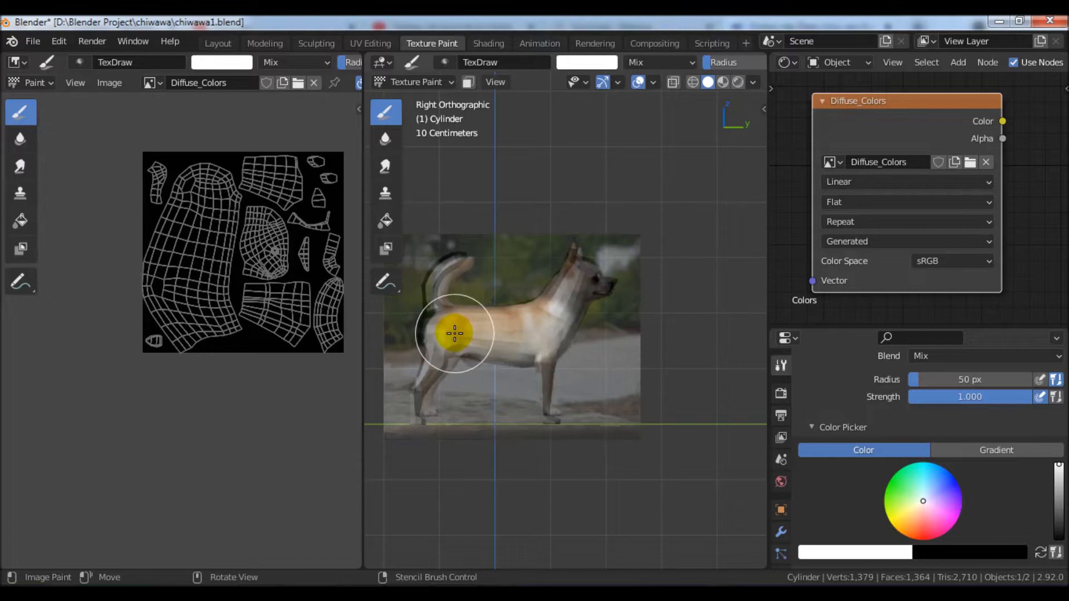
Step: Enlarge the stencil photo and paint fur over the unpainted areas of the dog's torso, back and rump from several angles
mouse_move(615, 351)
middle_down()
mouse_move(604, 383)
mouse_move(676, 382)
mouse_move(629, 377)
middle_up()
scroll(678, 382, up, 2)
shift+right_drag(629, 378, 640, 272)
mouse_move(640, 273)
mouse_down()
mouse_move(649, 240)
mouse_move(620, 269)
mouse_move(624, 299)
mouse_move(596, 293)
mouse_move(610, 312)
mouse_up()
mouse_move(611, 312)
middle_down()
mouse_move(644, 367)
mouse_move(563, 299)
middle_up()
drag(571, 269, 478, 285)
mouse_move(477, 285)
middle_down()
mouse_move(544, 315)
mouse_move(607, 301)
middle_up()
shift+middle_drag(543, 326, 567, 309)
mouse_move(472, 307)
mouse_down()
mouse_move(473, 291)
mouse_move(508, 299)
mouse_up()
Step: Rescale and shift the stencil photo so its fur covers the tail, and paint the dog's tail
mouse_move(508, 298)
middle_down()
mouse_move(544, 305)
mouse_move(512, 301)
middle_up()
mouse_move(592, 338)
shift+right_down()
mouse_move(578, 344)
mouse_move(602, 339)
shift+right_up()
drag(602, 338, 603, 337)
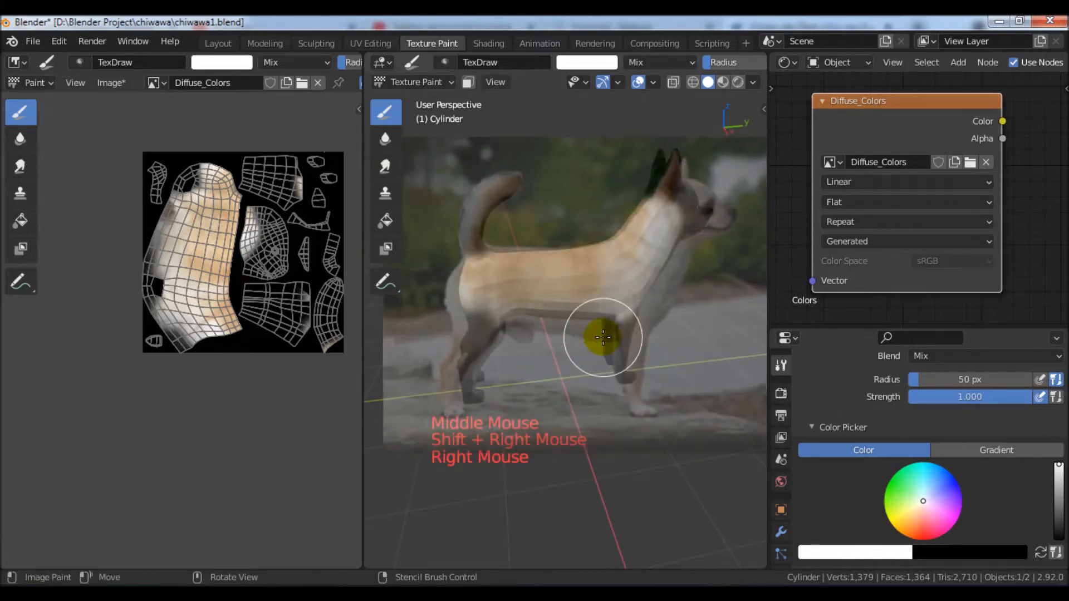
shift+right_drag(603, 337, 643, 363)
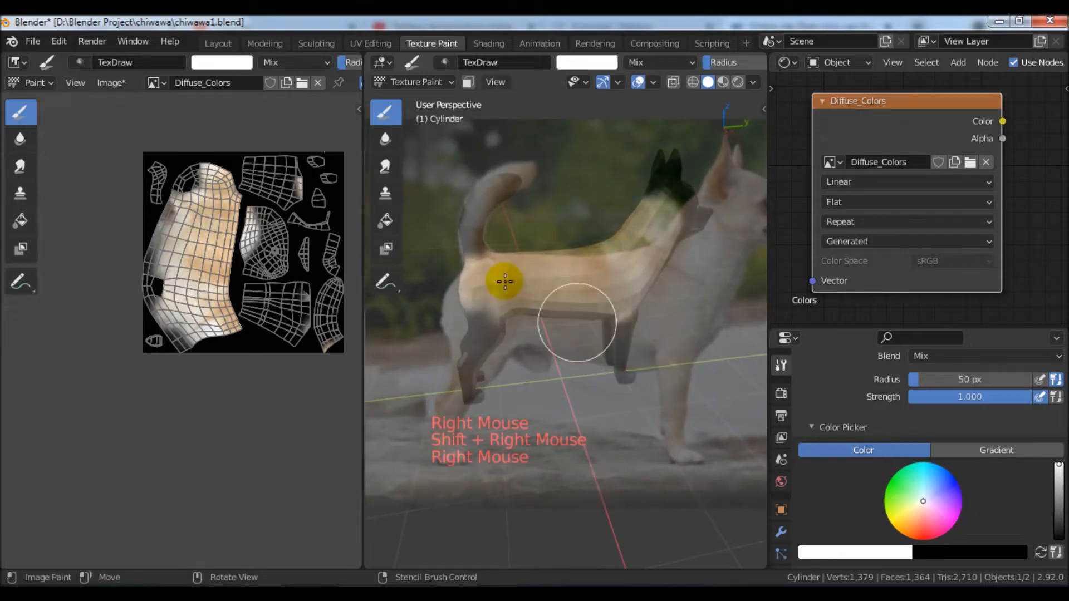
drag(469, 245, 480, 245)
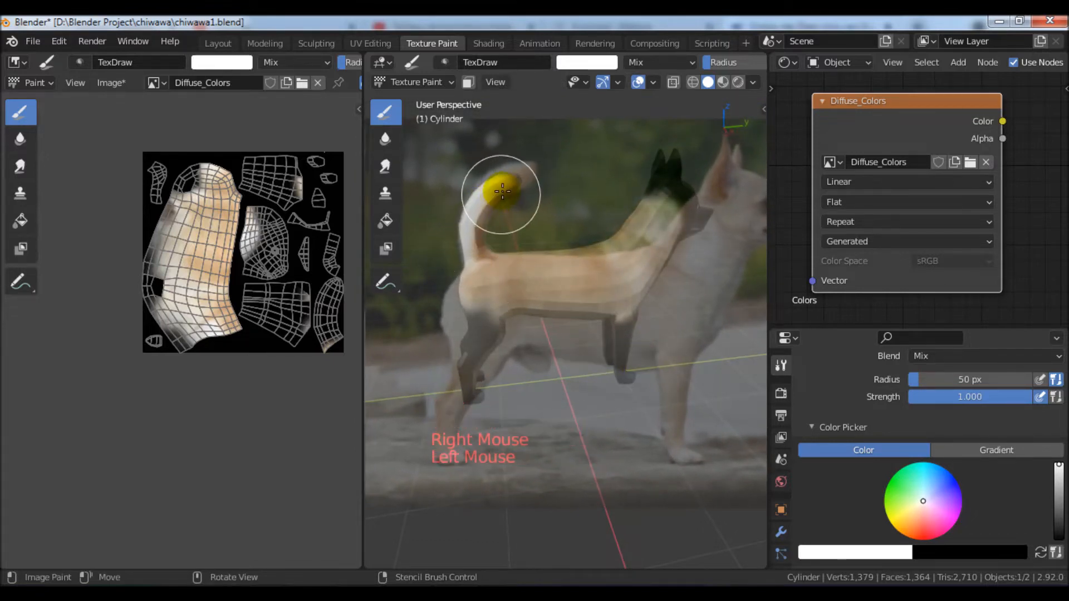
drag(508, 187, 518, 195)
Step: In right orthographic view, align the stencil's hind leg with the model and paint the dog's hind leg
mouse_move(558, 327)
middle_down()
mouse_move(639, 353)
mouse_move(706, 347)
mouse_move(556, 322)
mouse_move(508, 303)
mouse_move(558, 301)
middle_up()
middle_drag(579, 345, 590, 326)
key(KP_3)
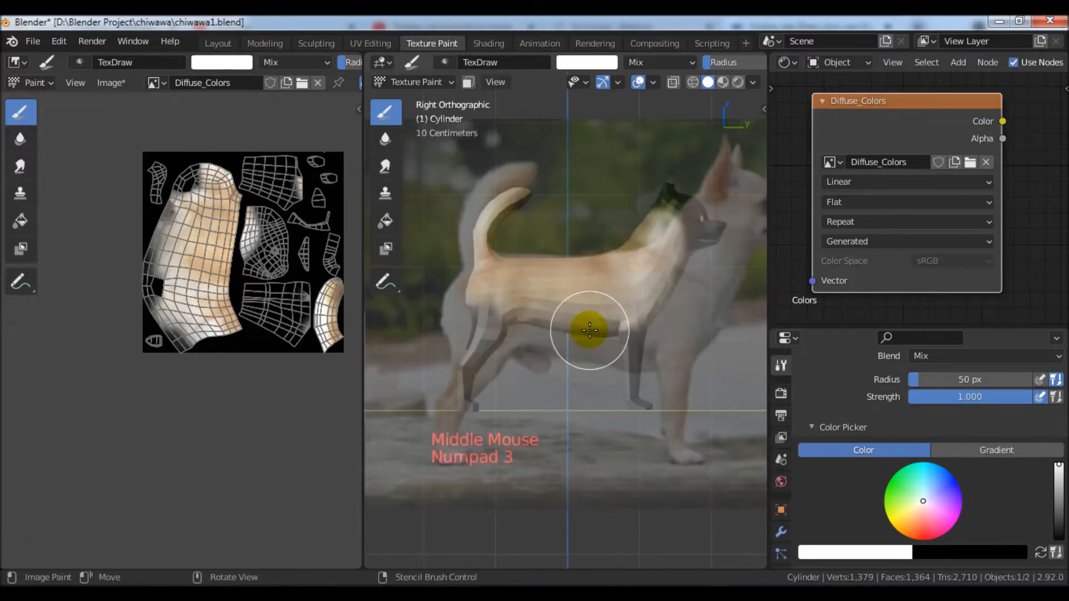
shift+right_drag(611, 351, 573, 346)
shift+right_drag(647, 394, 681, 426)
mouse_move(681, 426)
shift+right_down()
mouse_move(692, 431)
mouse_move(658, 410)
mouse_move(680, 420)
mouse_move(678, 430)
shift+right_up()
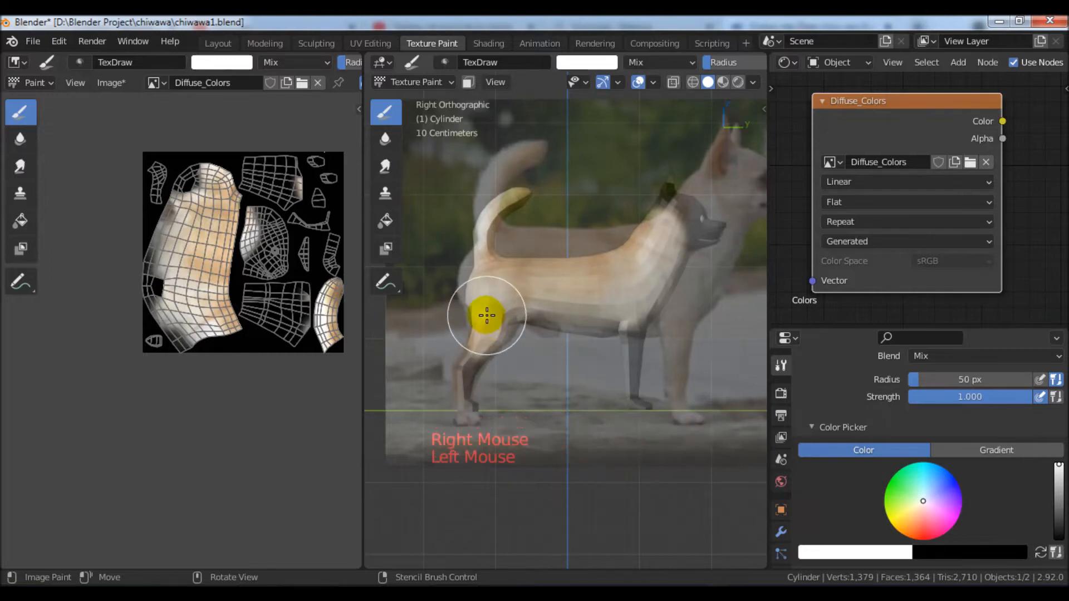
drag(490, 313, 502, 364)
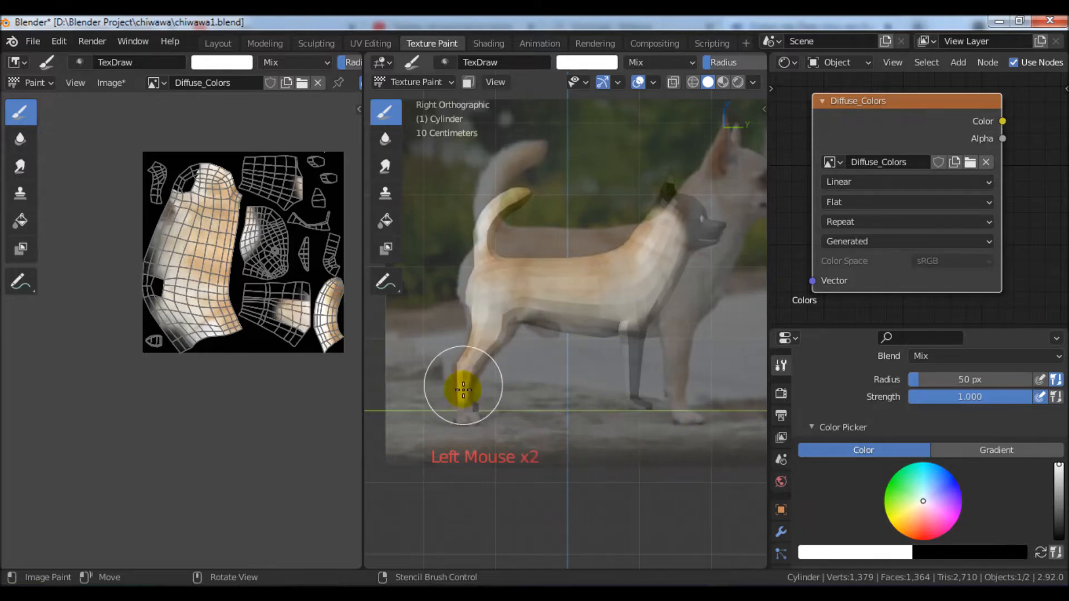
Step: In right orthographic view, align the stencil's front leg with the model and paint the dog's front leg down to the paw
mouse_move(463, 397)
middle_down()
mouse_move(544, 382)
mouse_move(678, 394)
mouse_move(563, 406)
mouse_move(623, 408)
mouse_move(633, 406)
mouse_move(418, 389)
middle_up()
key(shift)
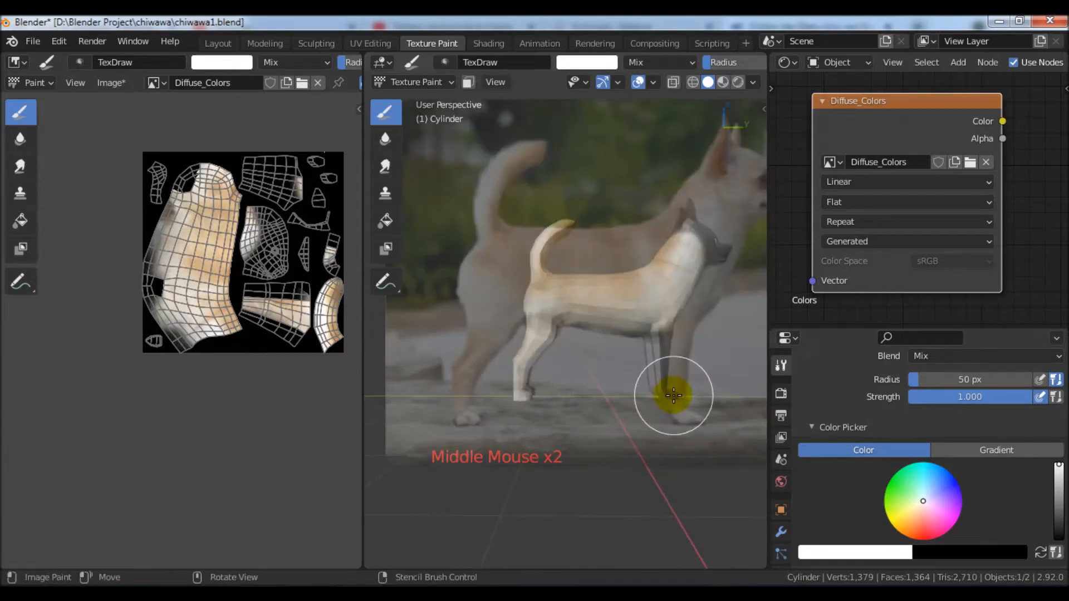
key(KP_3)
shift+right_drag(716, 410, 735, 425)
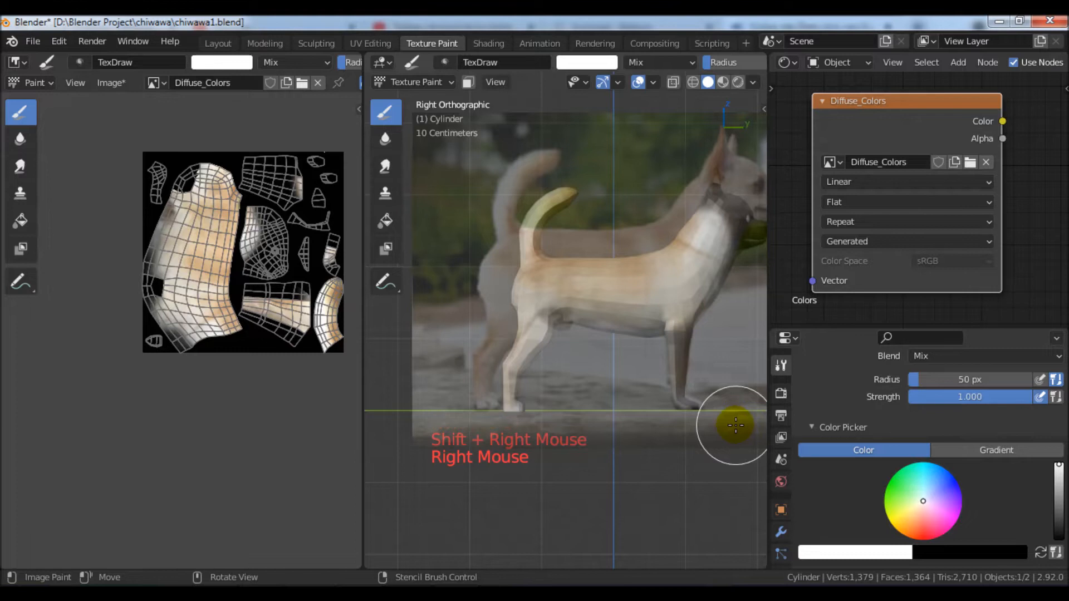
mouse_move(680, 353)
mouse_down()
mouse_move(681, 334)
mouse_move(679, 375)
mouse_up()
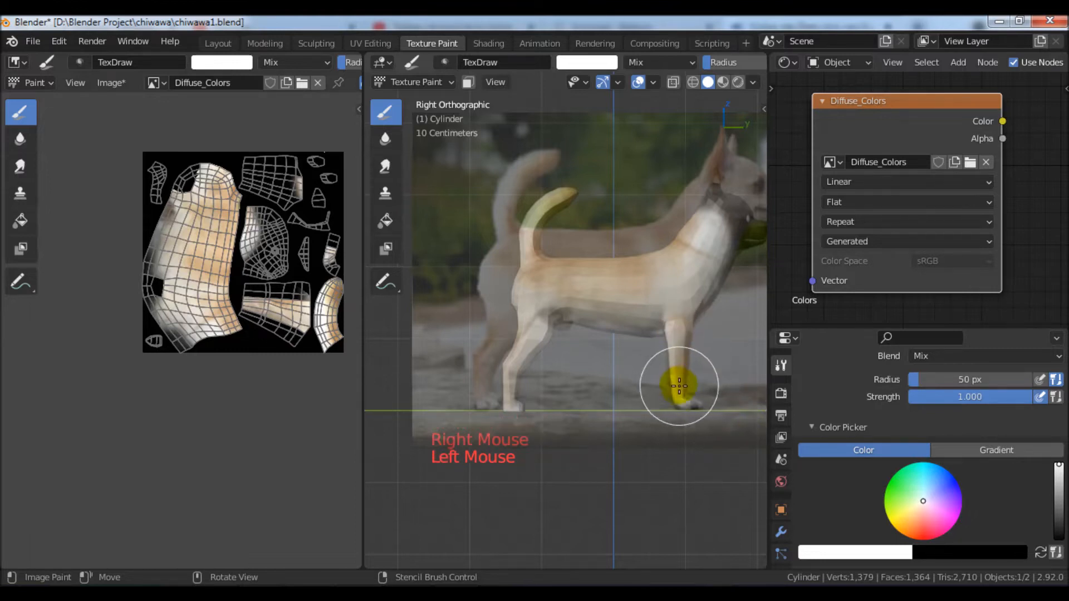
Step: View the dog from the front, fit the stencil photo over its neck and paint the chest
middle_drag(706, 375, 709, 340)
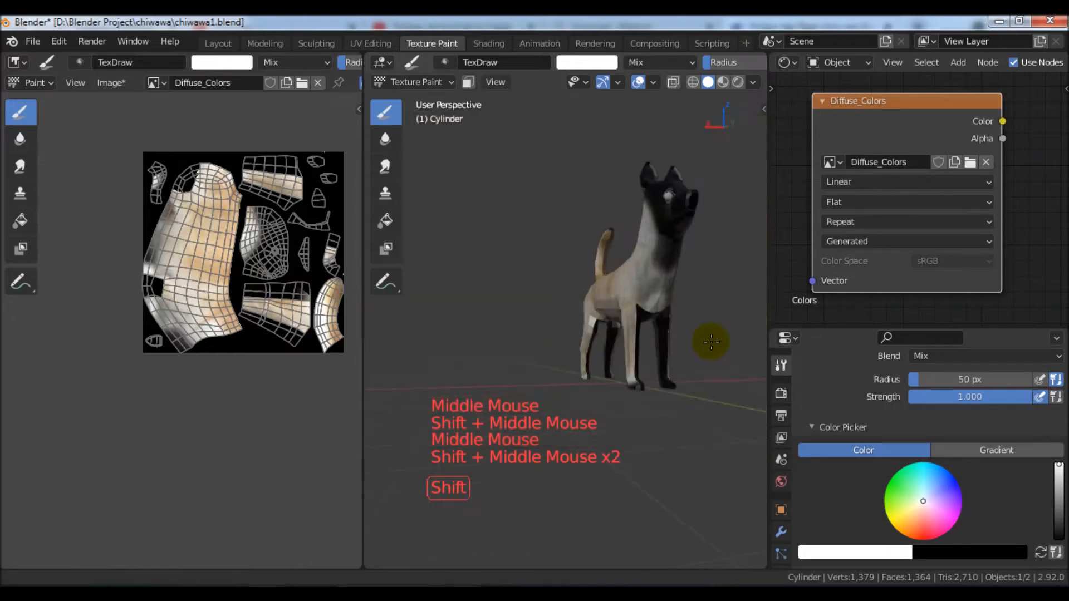
shift+right_drag(709, 340, 698, 291)
click(694, 250)
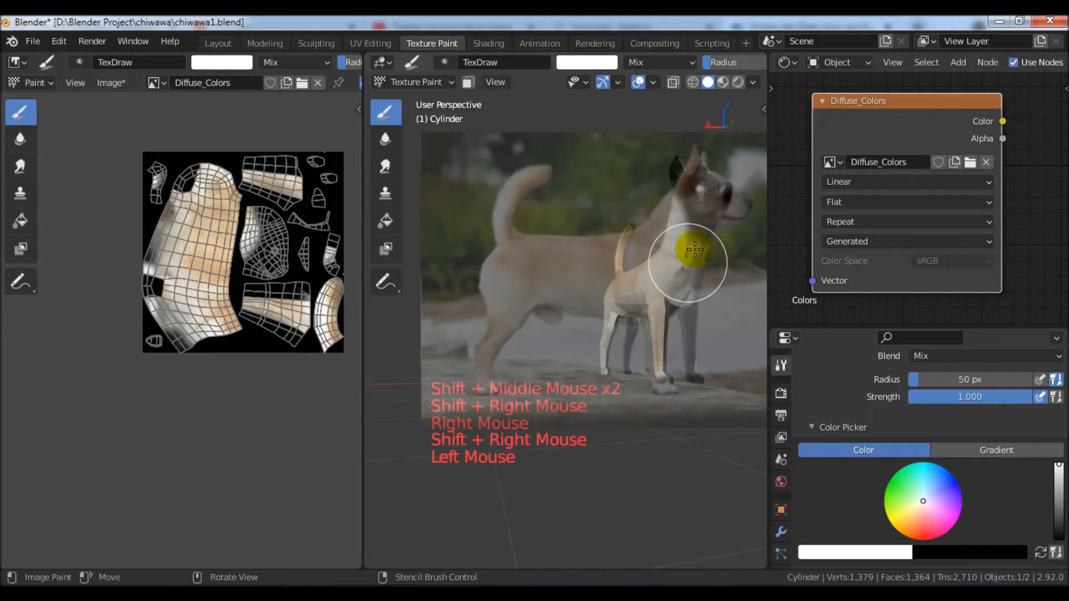
drag(684, 266, 685, 269)
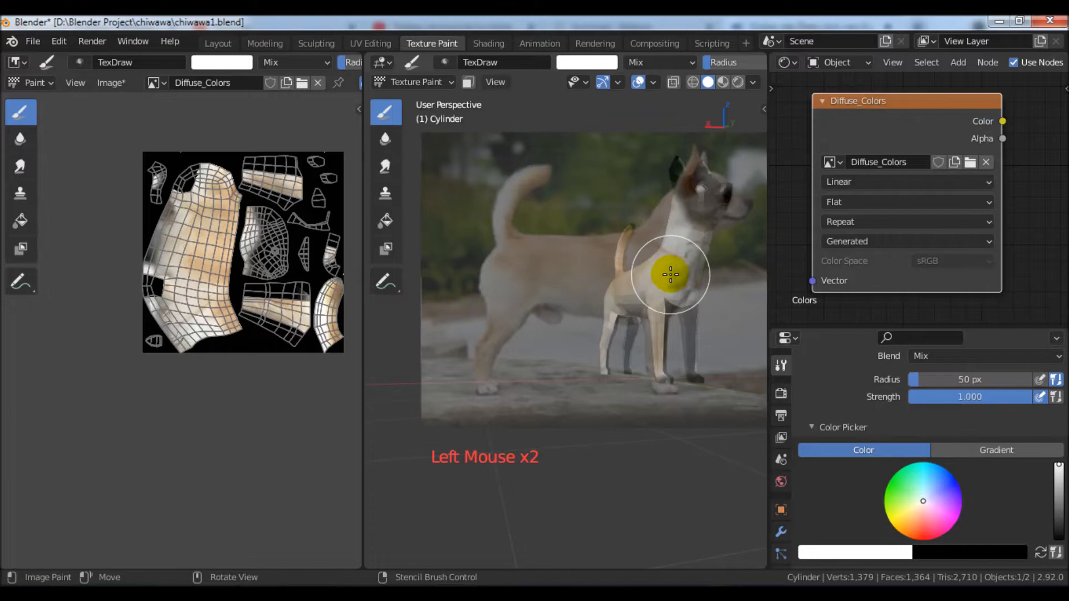
Step: Maximize the 3D viewport, enlarge the stencil photo over the dog and paint over the chest again
middle_drag(661, 341, 716, 353)
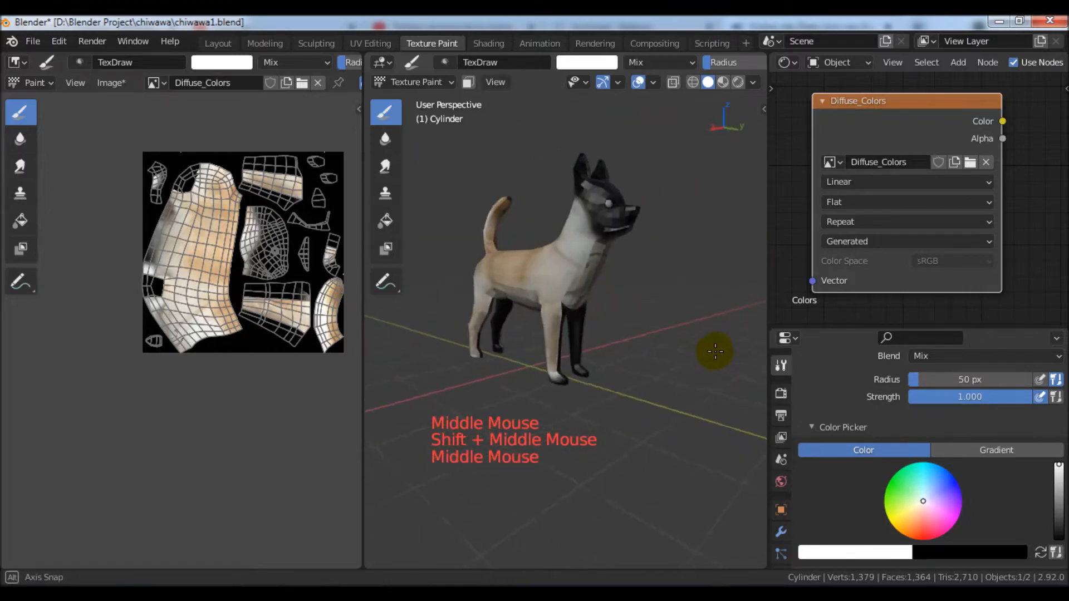
scroll(644, 326, up, 2)
shift+middle_drag(644, 326, 712, 358)
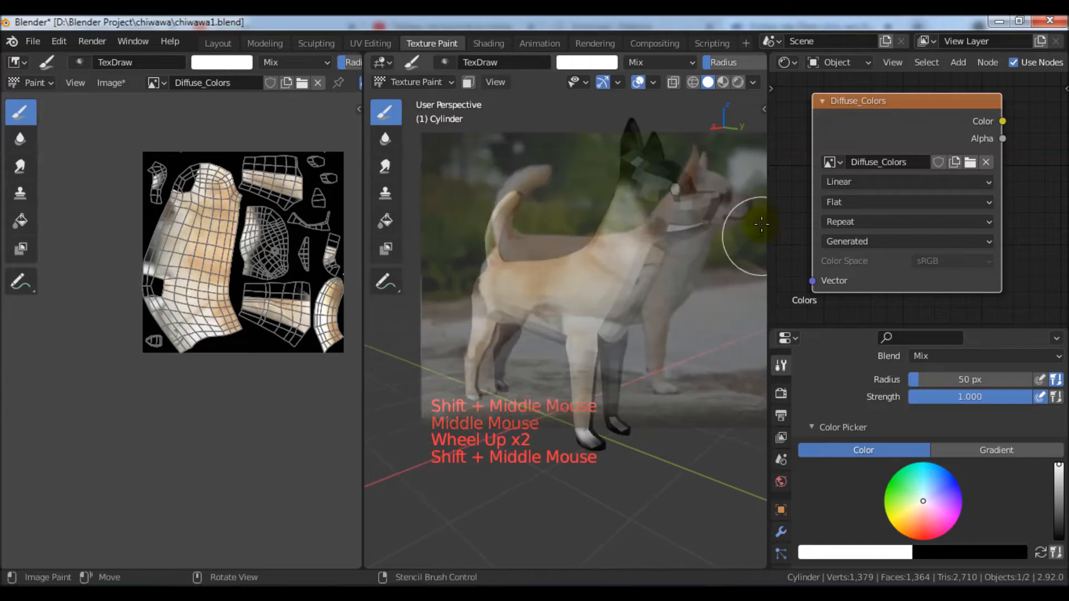
drag(768, 210, 894, 210)
scroll(766, 310, down, 3)
shift+middle_drag(766, 310, 730, 317)
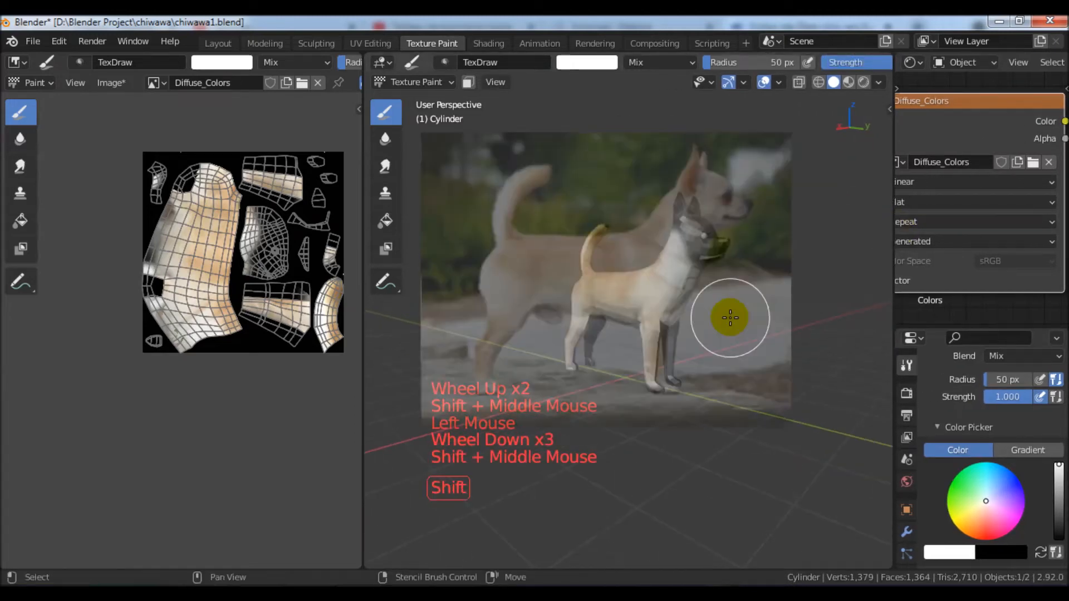
key(ctrl+space)
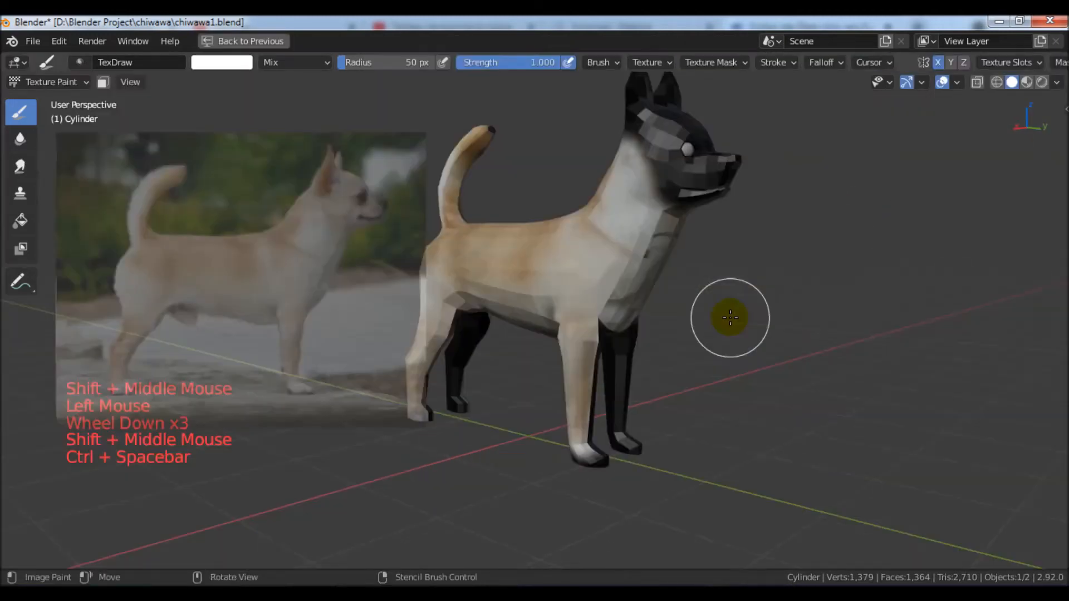
right_drag(338, 270, 685, 335)
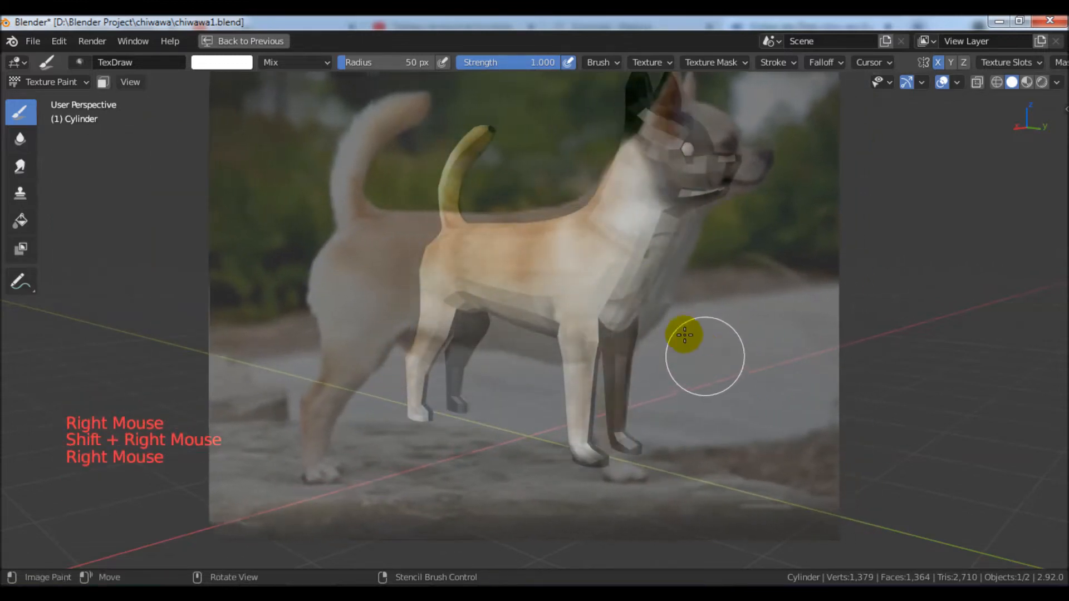
click(642, 258)
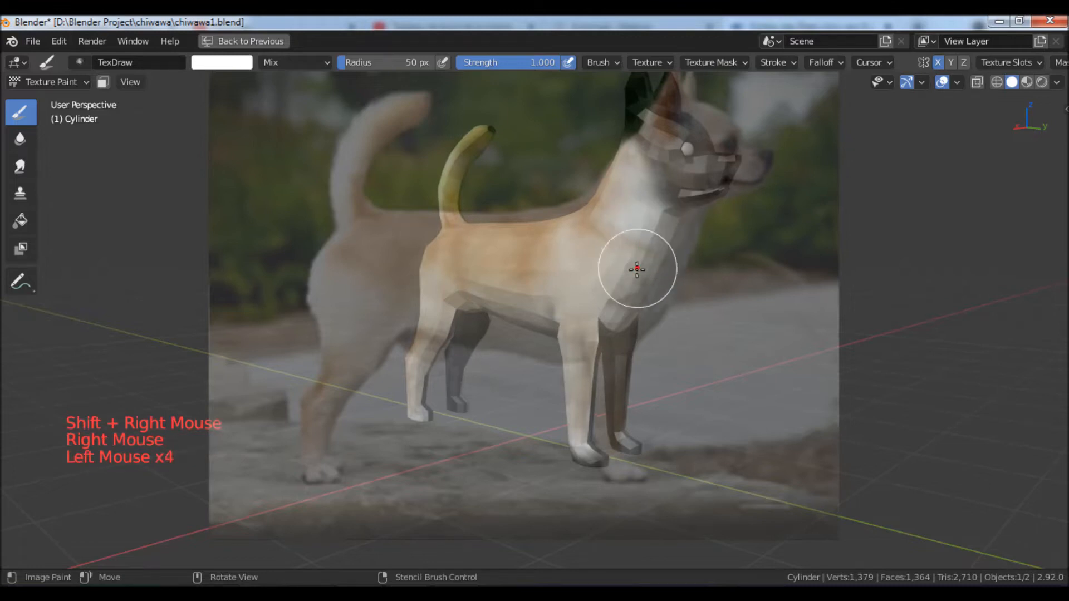
Step: View the dog from the front three-quarter side and paint the stencil photo's light fur over the neck and chest
scroll(721, 303, down, 4)
middle_drag(740, 317, 684, 310)
scroll(683, 311, up, 4)
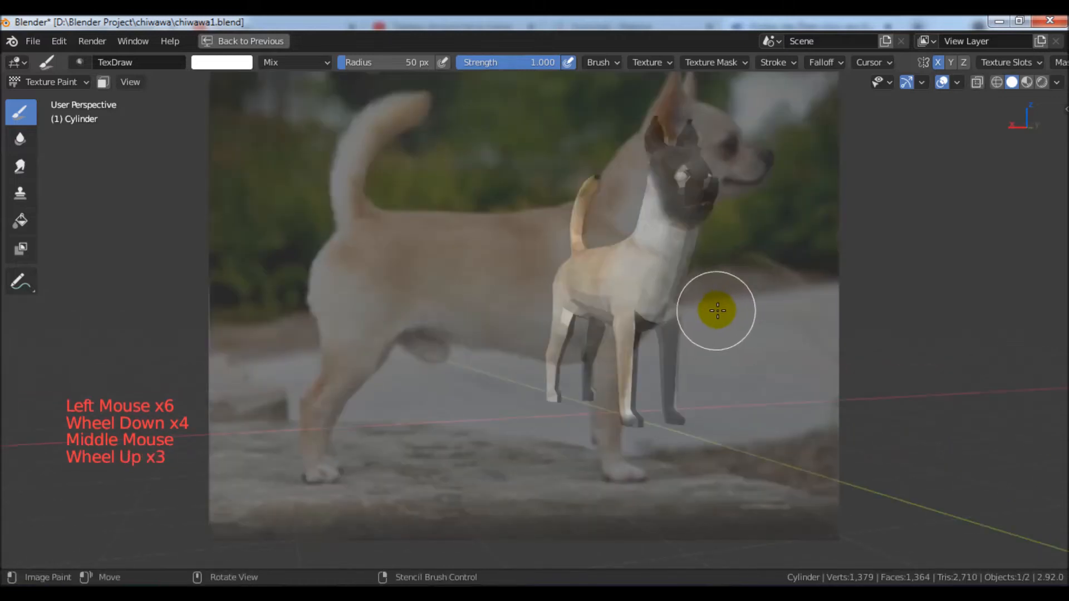
scroll(664, 254, up, 1)
click(649, 238)
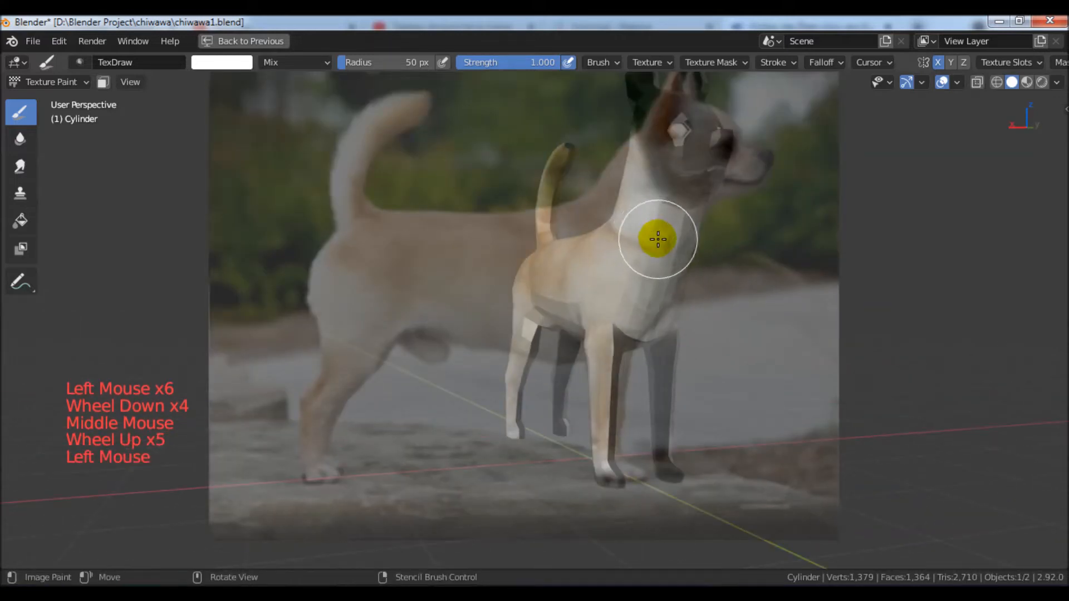
click(658, 239)
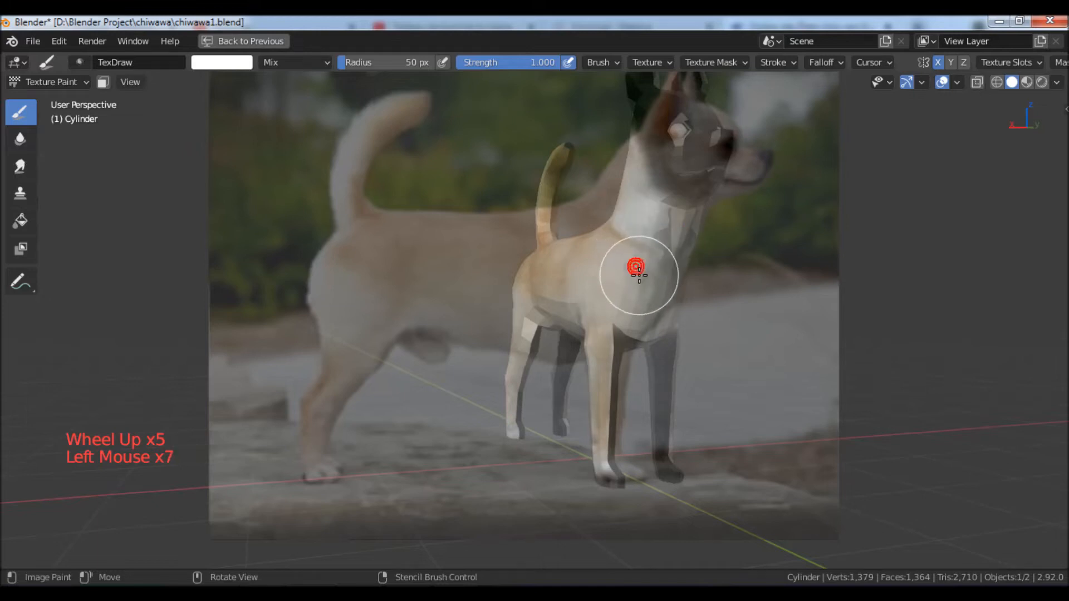
Step: Restore the full workspace layout and turn off X mirroring in the brush's symmetry settings
scroll(703, 327, down, 3)
middle_drag(703, 326, 626, 339)
middle_drag(556, 339, 798, 354)
key(ctrl+space)
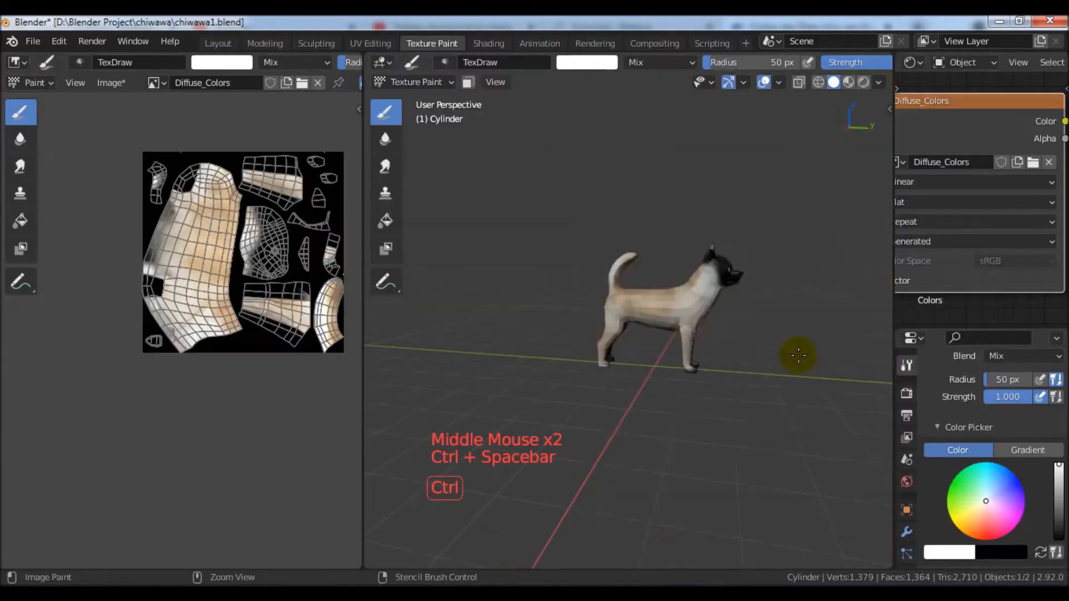
scroll(984, 459, down, 13)
scroll(978, 466, down, 12)
click(1009, 517)
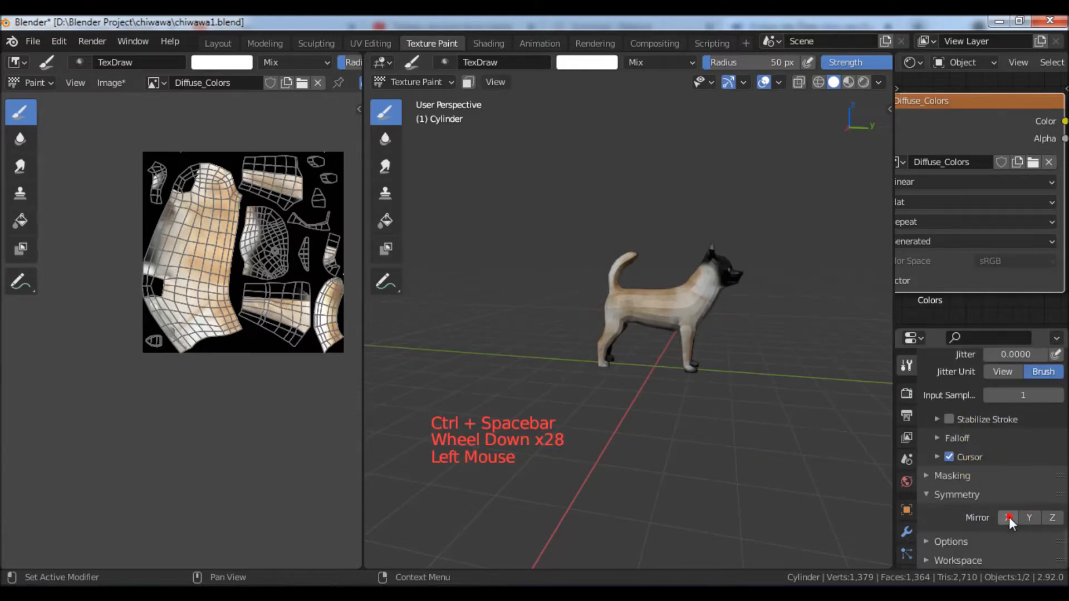
Step: Maximize the 3D viewport, refit the stencil photo over the dog's front half and paint the neck and chest
scroll(764, 418, up, 3)
shift+middle_drag(770, 392, 695, 409)
key(ctrl+space)
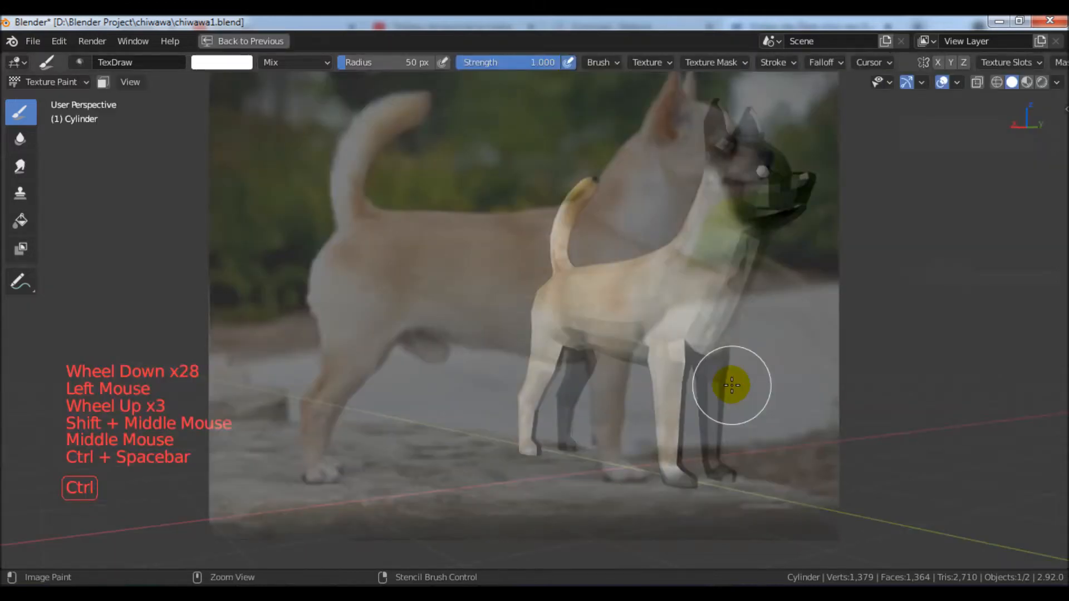
mouse_move(786, 357)
middle_down()
mouse_move(757, 341)
mouse_move(782, 338)
middle_up()
shift+right_drag(786, 342, 791, 364)
drag(742, 298, 747, 273)
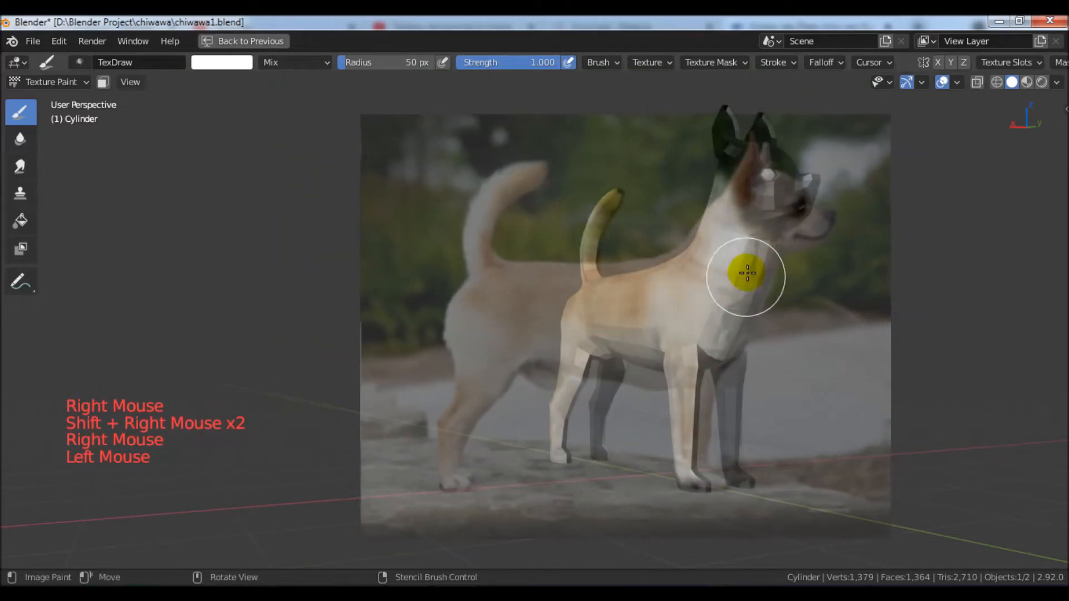
middle_drag(871, 381, 791, 339)
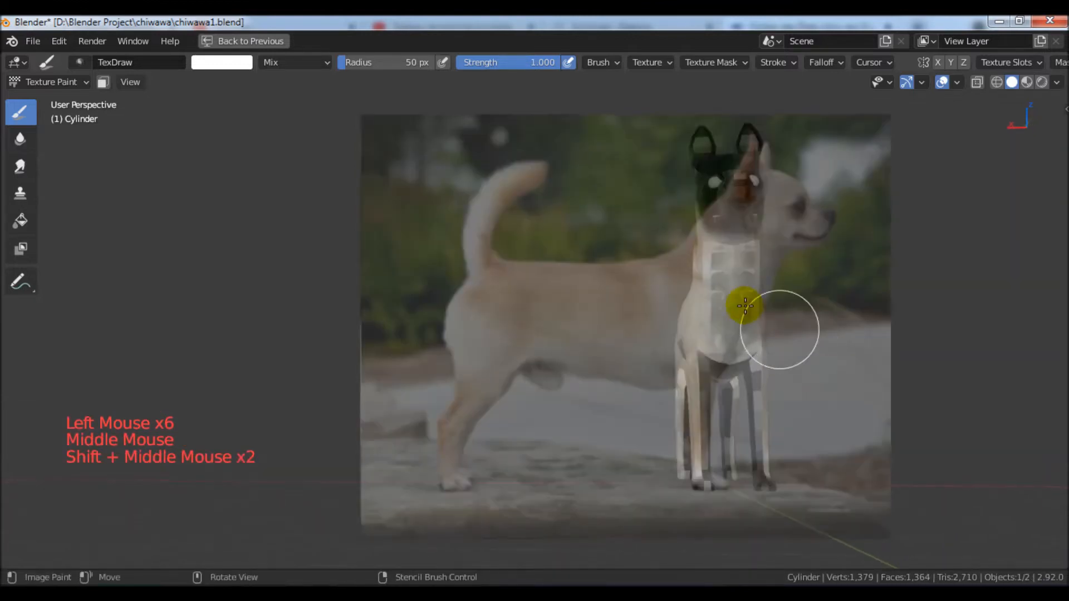
click(715, 290)
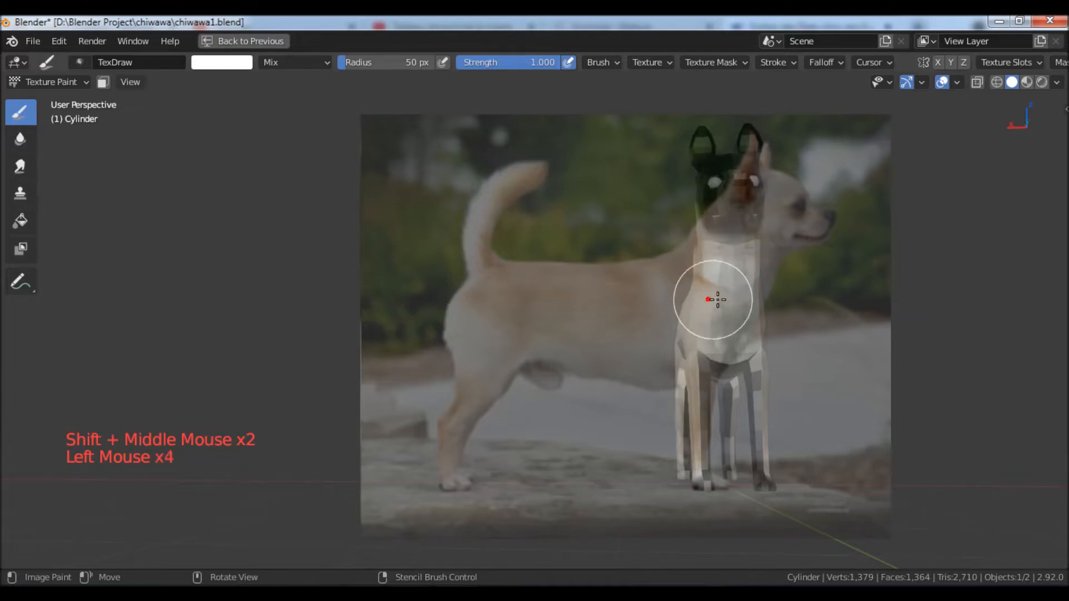
Step: In right orthographic view, align the stencil's head with the model and paint the dog's head and face
middle_drag(608, 362, 754, 394)
shift+middle_drag(602, 315, 632, 371)
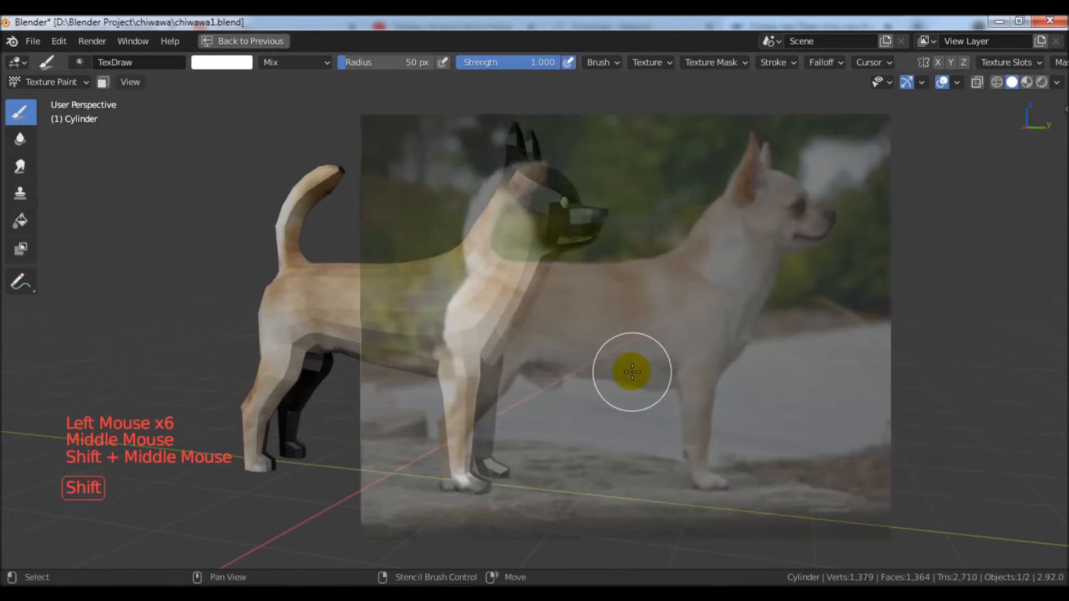
key(KP_3)
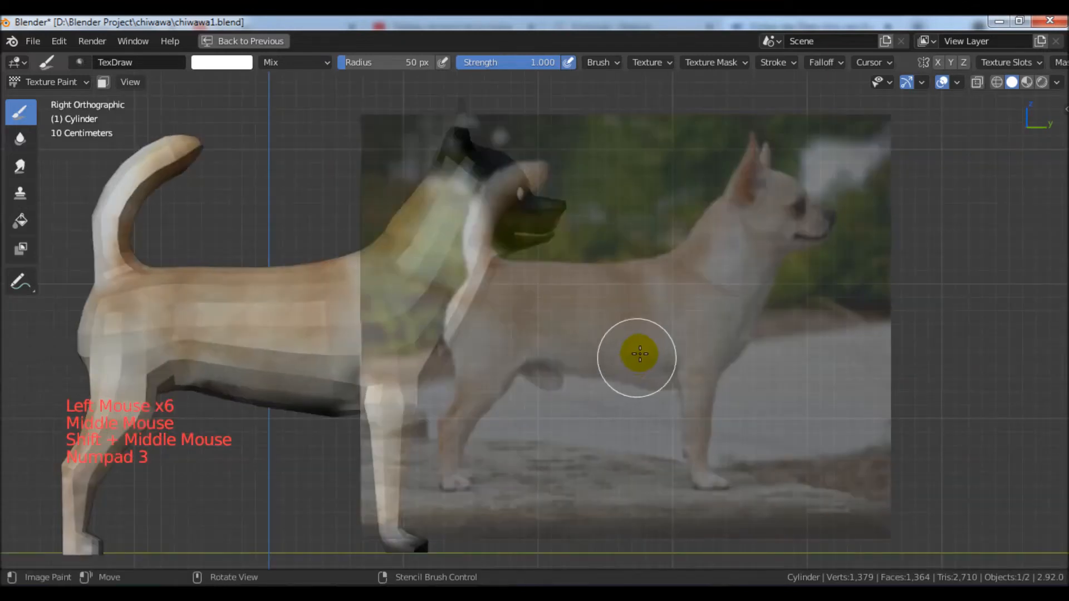
mouse_move(687, 365)
shift+right_down()
mouse_move(661, 365)
mouse_move(683, 363)
shift+right_up()
right_drag(577, 360, 253, 362)
shift+middle_drag(686, 359, 877, 353)
right_drag(436, 337, 720, 377)
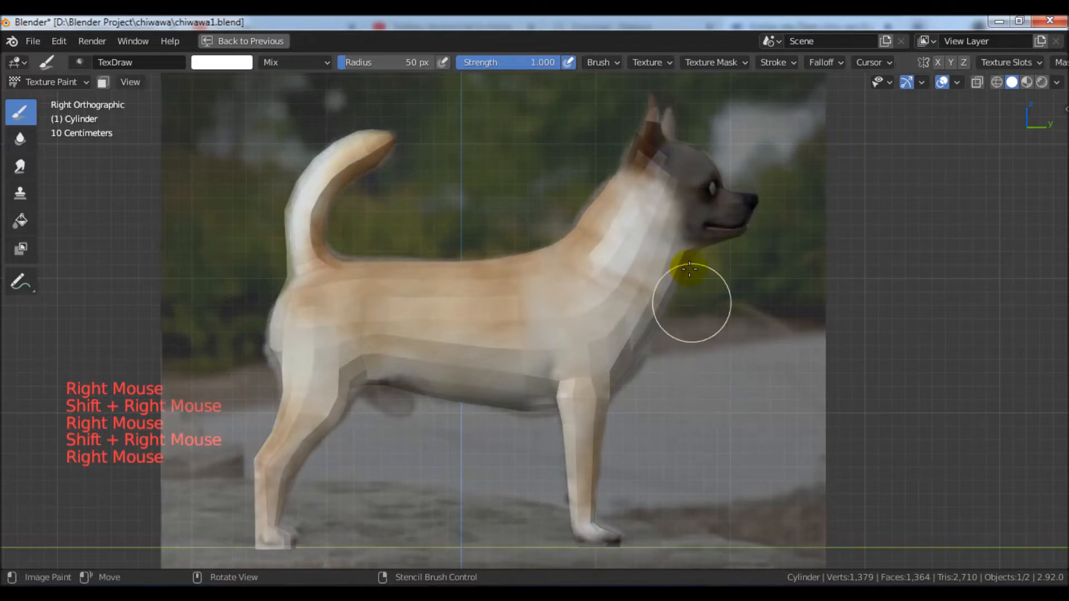
click(676, 221)
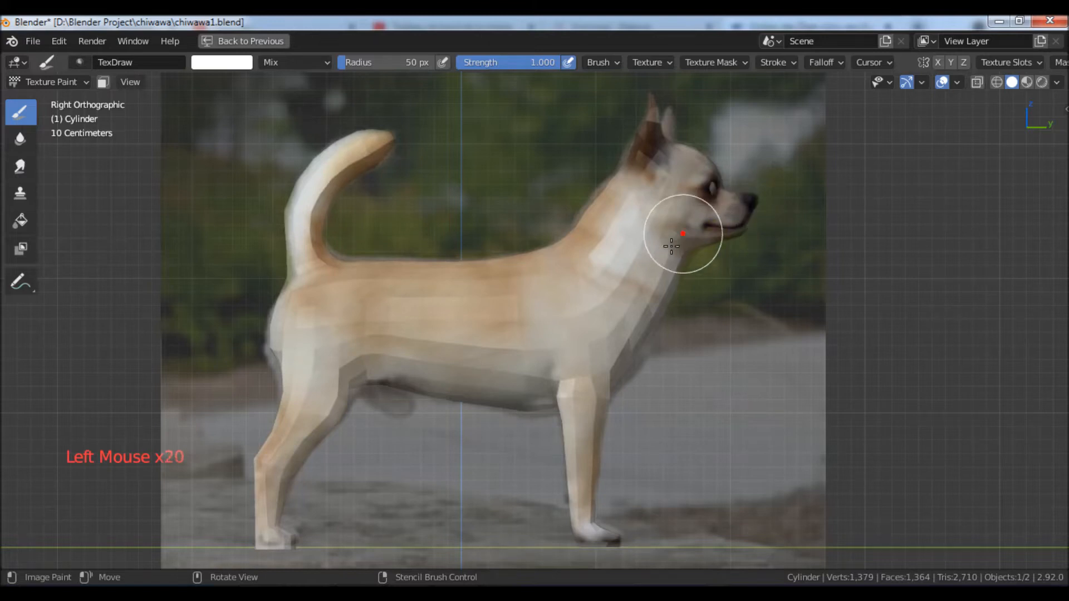
Step: View the dog from the front, shift the stencil photo over its head and paint the forehead between the eyes
middle_drag(815, 310, 665, 339)
shift+middle_drag(852, 304, 692, 329)
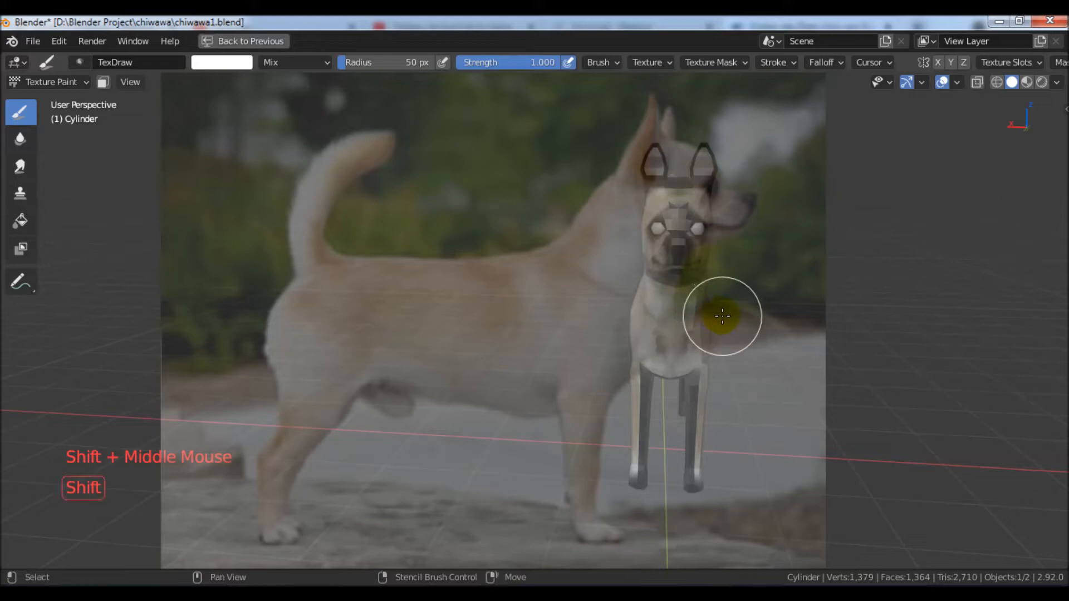
shift+right_drag(763, 321, 878, 346)
middle_drag(878, 346, 887, 315)
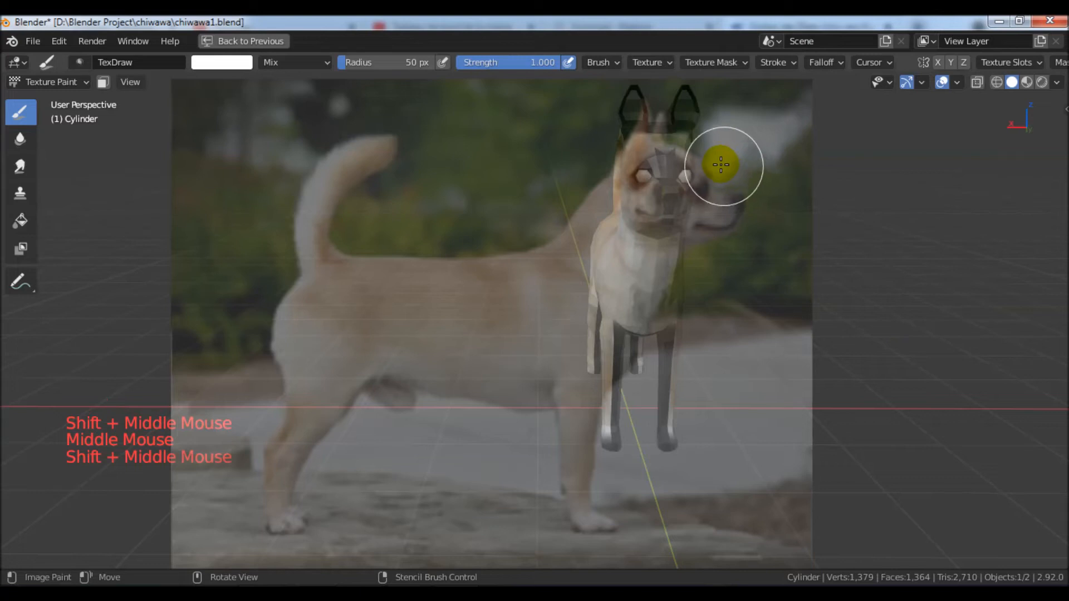
click(655, 166)
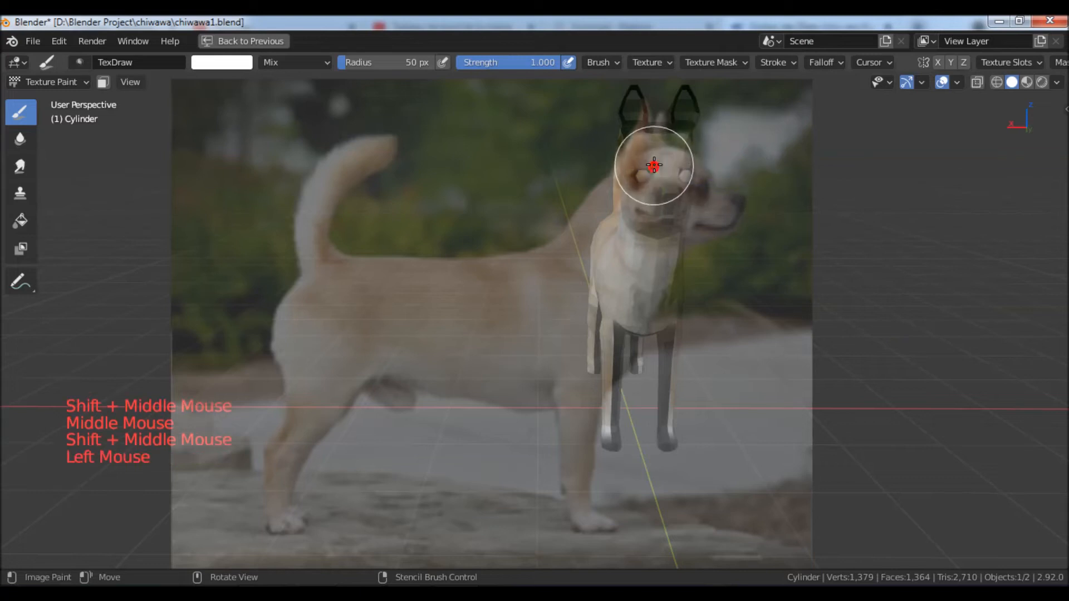
Step: View the dog from behind and to the side, and paint the side of the head below the ear
middle_drag(897, 342, 766, 312)
scroll(802, 346, down, 2)
middle_drag(766, 312, 905, 273)
shift+middle_drag(860, 321, 836, 329)
middle_drag(836, 329, 783, 345)
scroll(744, 278, up, 1)
shift+middle_drag(791, 292, 751, 256)
click(645, 206)
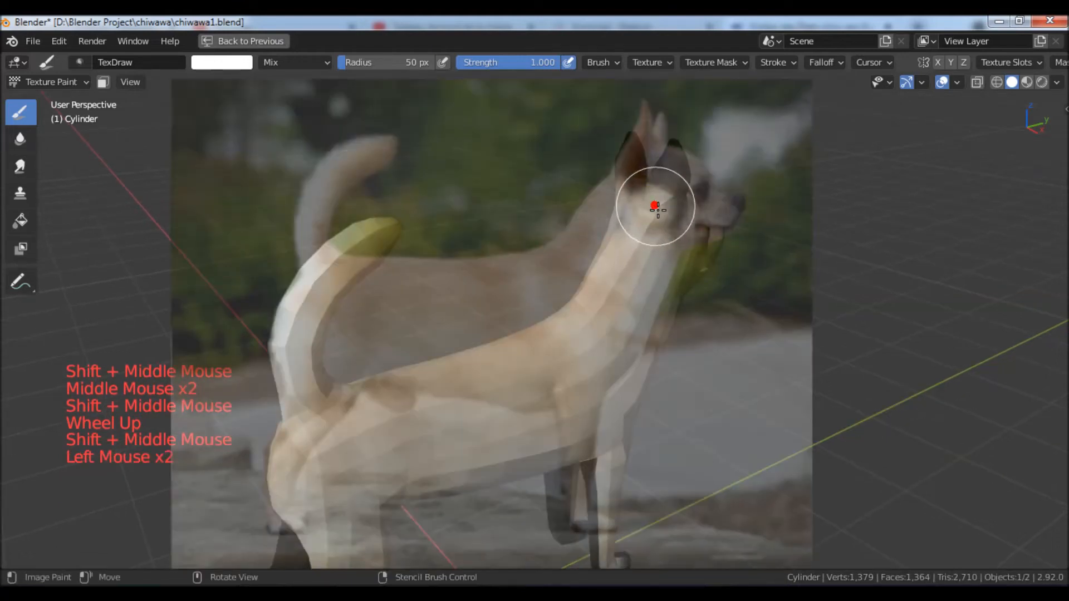
Step: Paint the dog's ears and the back of its head from side and rear views
middle_drag(787, 274, 696, 232)
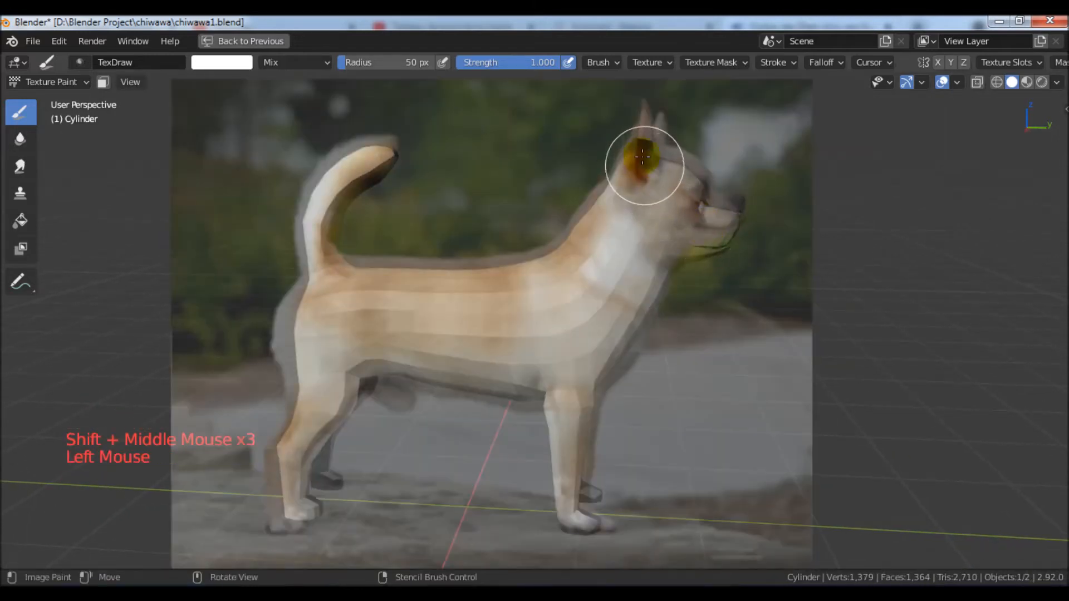
middle_drag(647, 164, 705, 259)
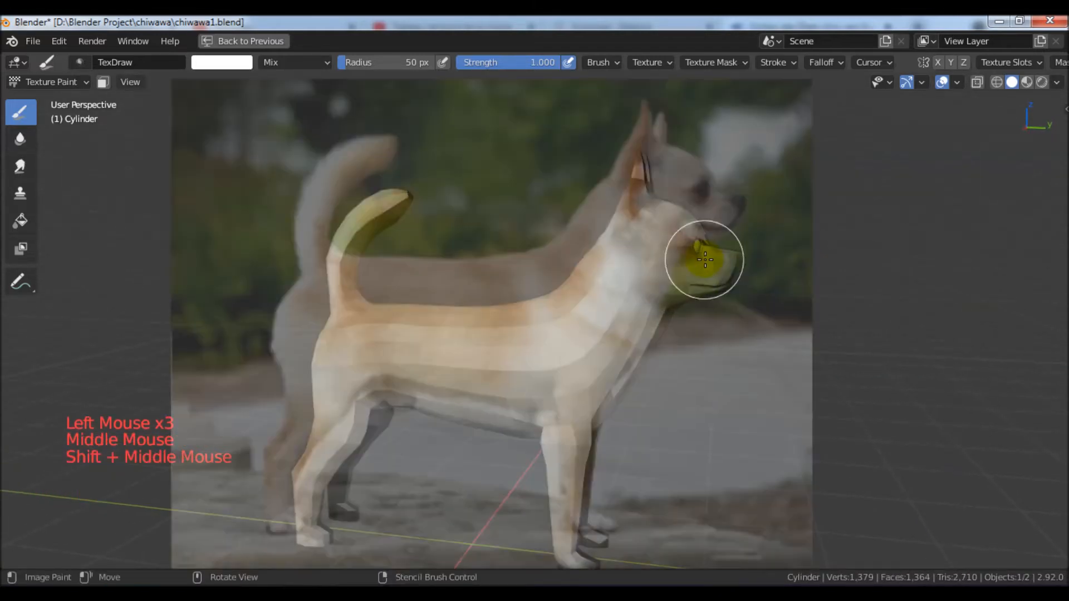
click(639, 209)
mouse_move(646, 239)
middle_down()
mouse_move(752, 246)
mouse_move(743, 265)
mouse_move(623, 186)
mouse_move(714, 265)
mouse_move(754, 275)
mouse_move(633, 242)
middle_up()
click(623, 186)
click(618, 208)
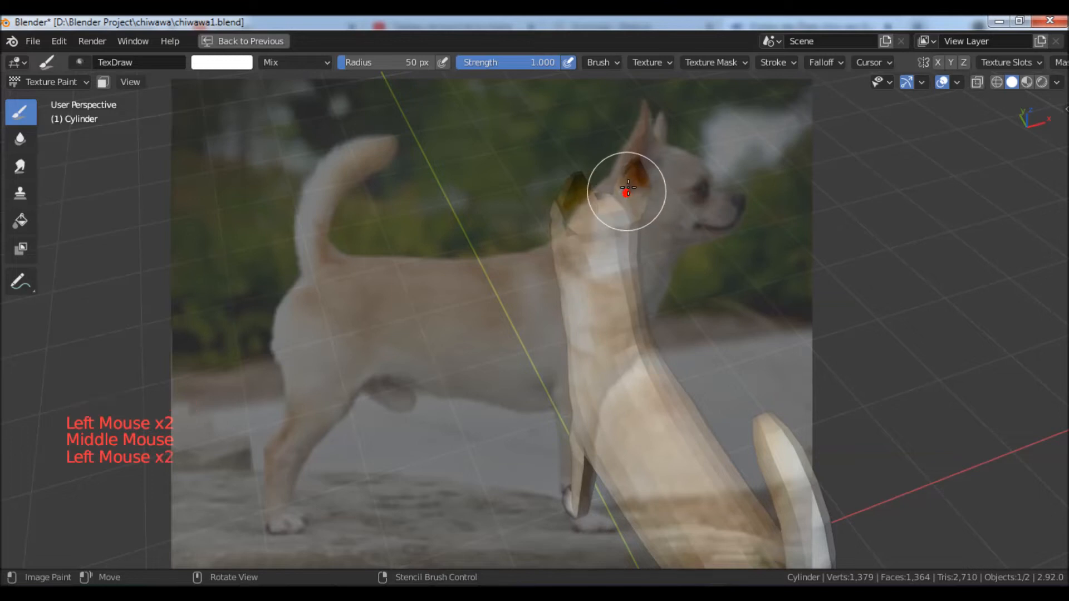
Step: Paint the top of the head, the muzzle and the underside of the jaw from front views
mouse_move(657, 272)
middle_down()
mouse_move(769, 275)
mouse_move(676, 279)
mouse_move(711, 300)
mouse_move(769, 255)
mouse_move(787, 281)
mouse_move(608, 251)
mouse_move(668, 262)
middle_up()
click(606, 254)
click(629, 256)
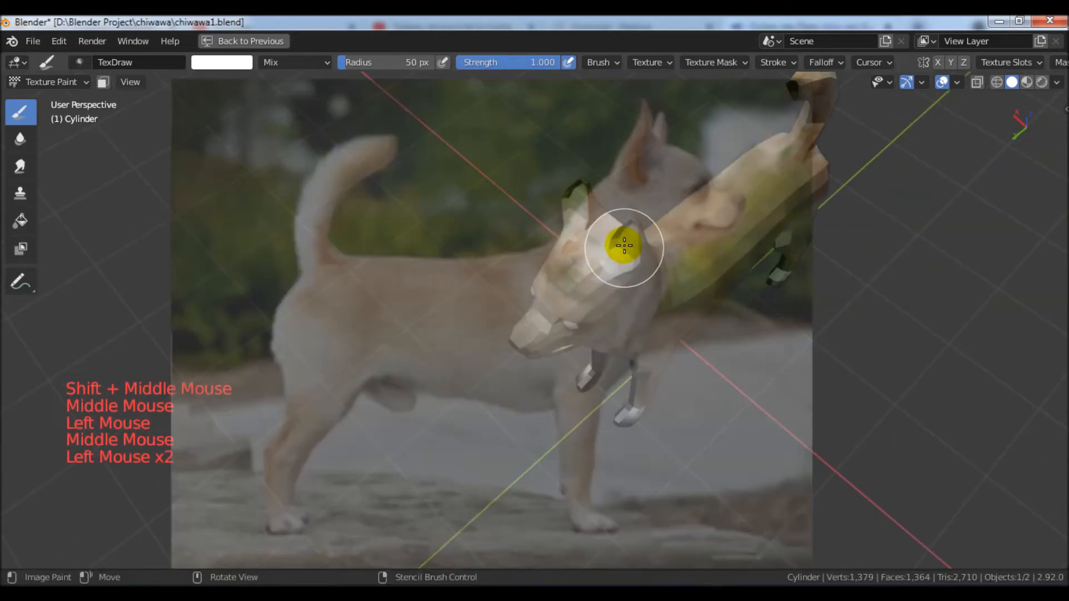
middle_drag(656, 322, 642, 306)
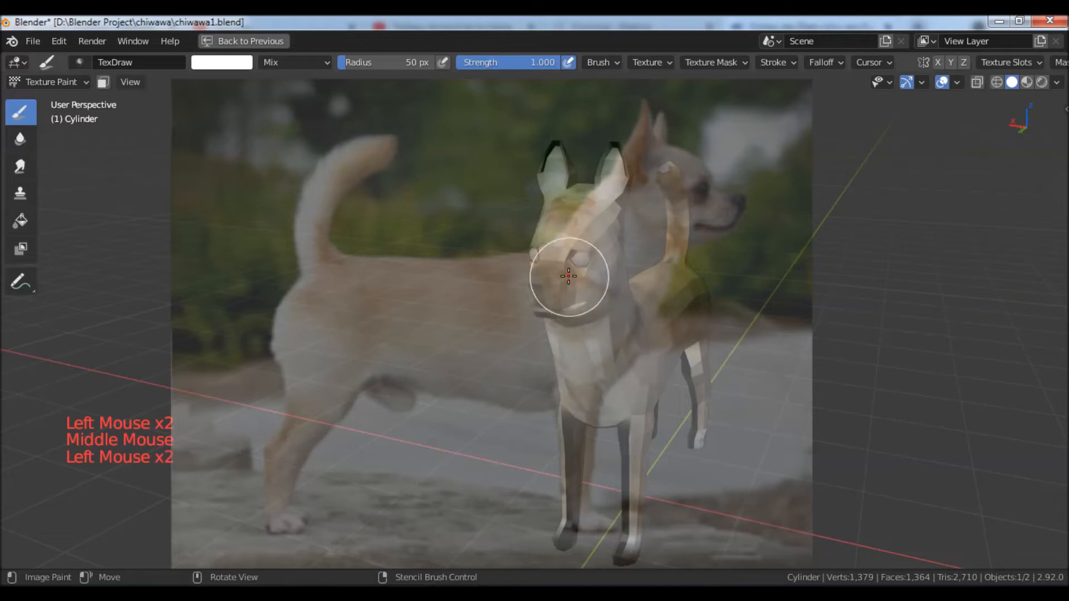
middle_drag(569, 275, 609, 291)
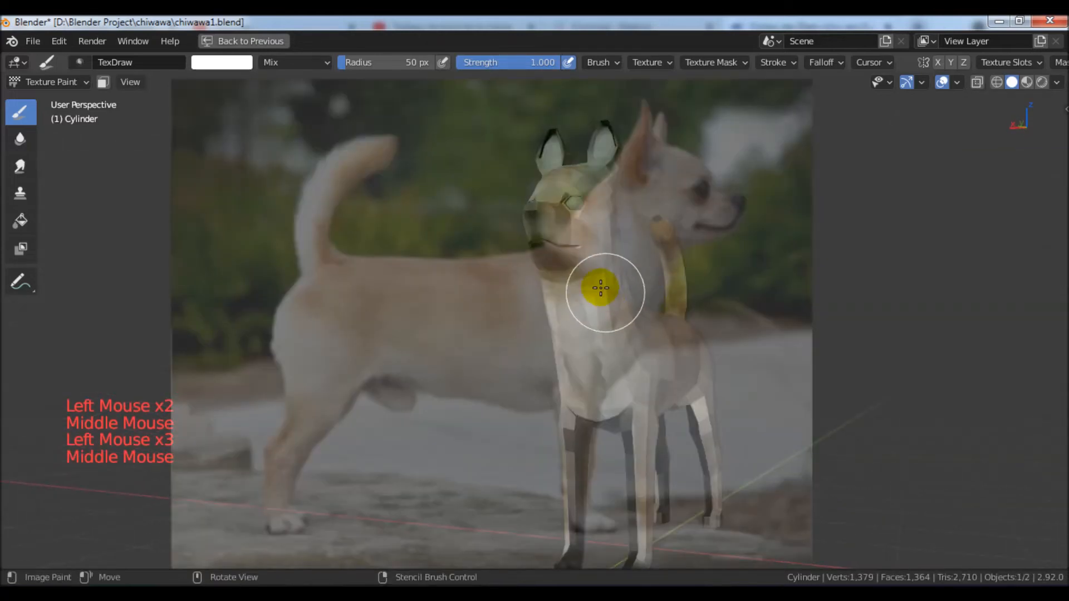
scroll(601, 288, up, 1)
click(571, 264)
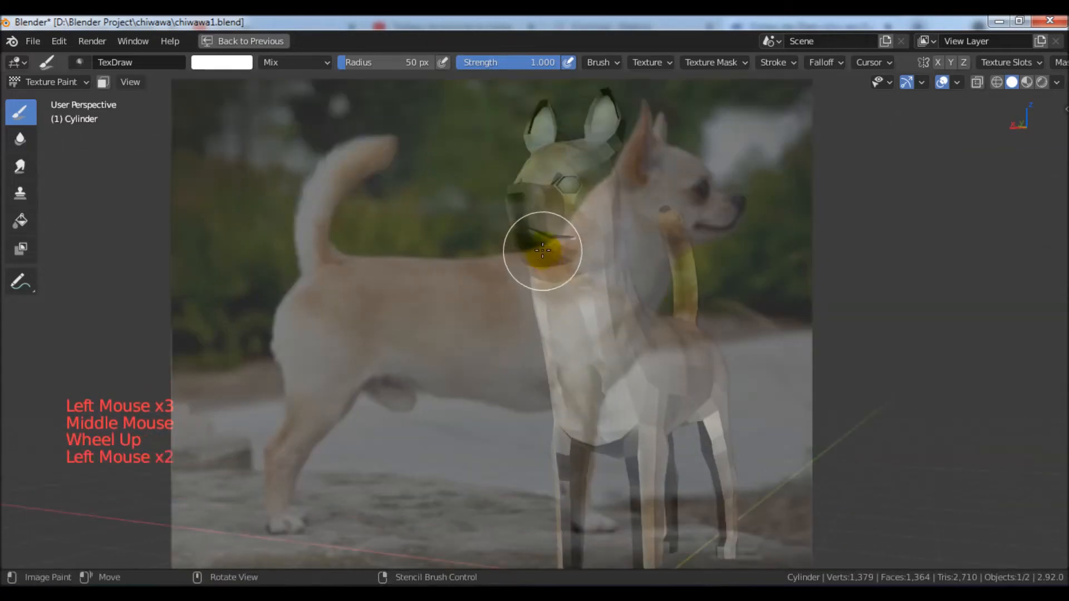
Step: Turn back to the dog's side and paint over the remaining dark tip of the tail
middle_drag(592, 277, 759, 303)
scroll(823, 337, down, 2)
middle_drag(823, 336, 900, 393)
click(628, 282)
shift+middle_drag(750, 453, 675, 470)
scroll(632, 412, up, 2)
shift+middle_drag(635, 413, 634, 448)
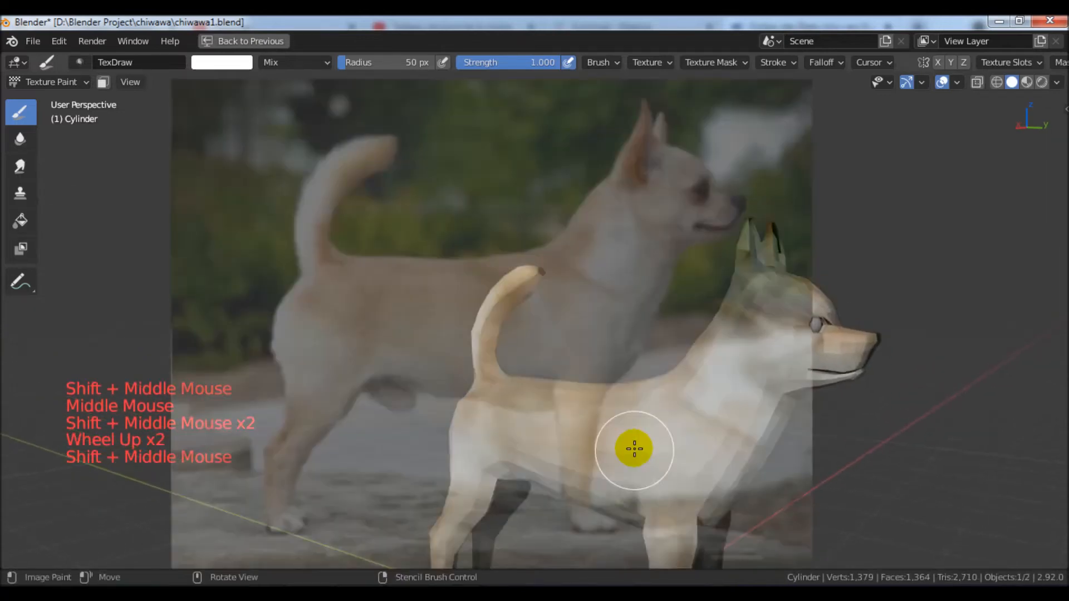
click(545, 275)
Step: View the dog from behind and paint the unpainted rump area between the hind legs
middle_drag(622, 365, 533, 351)
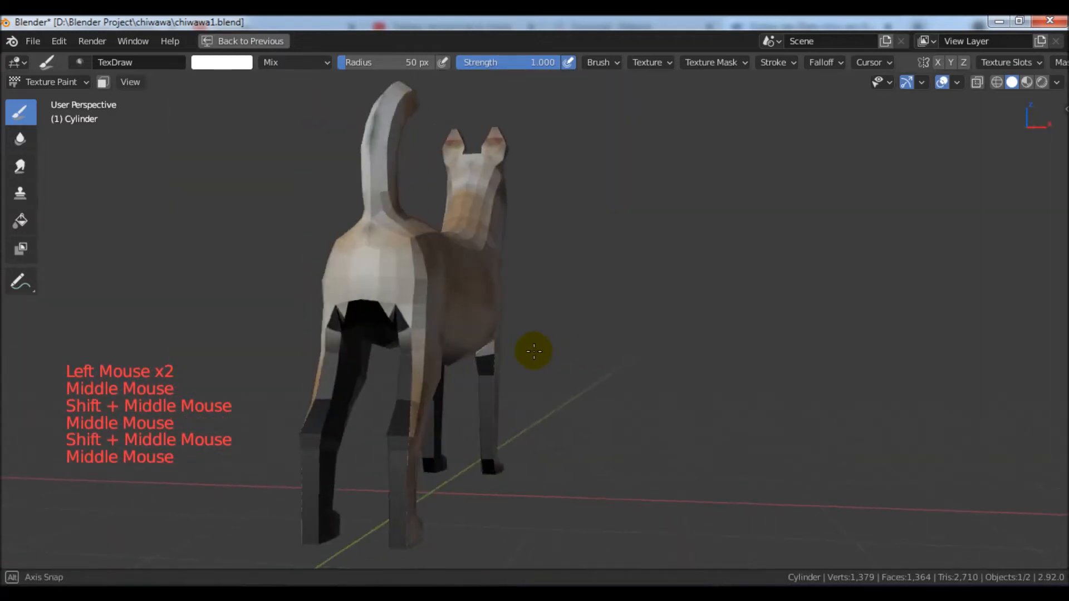
middle_drag(430, 353, 393, 340)
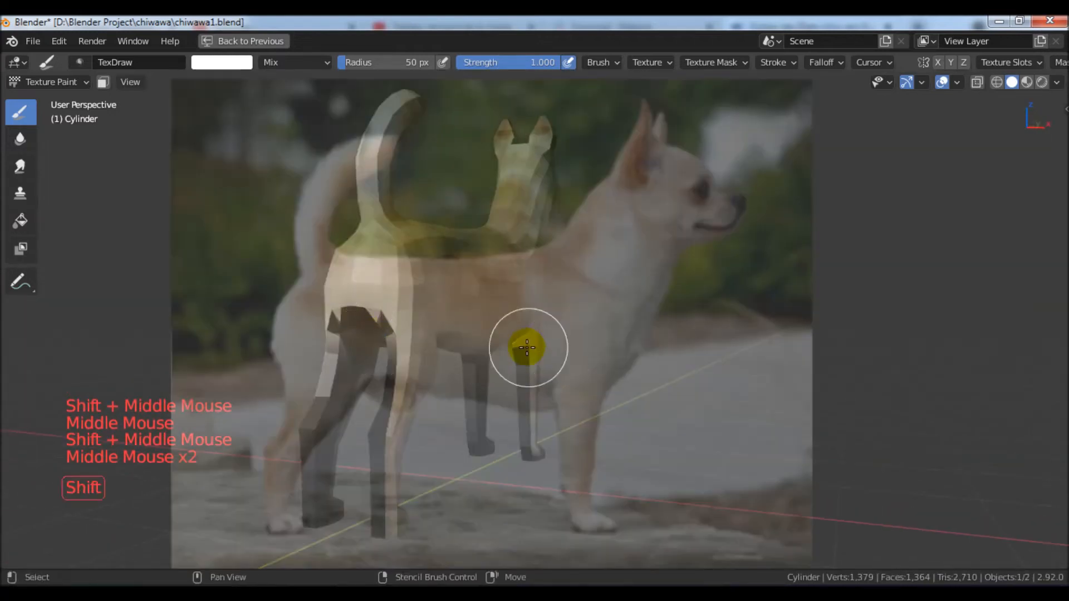
shift+middle_drag(527, 348, 481, 363)
click(307, 347)
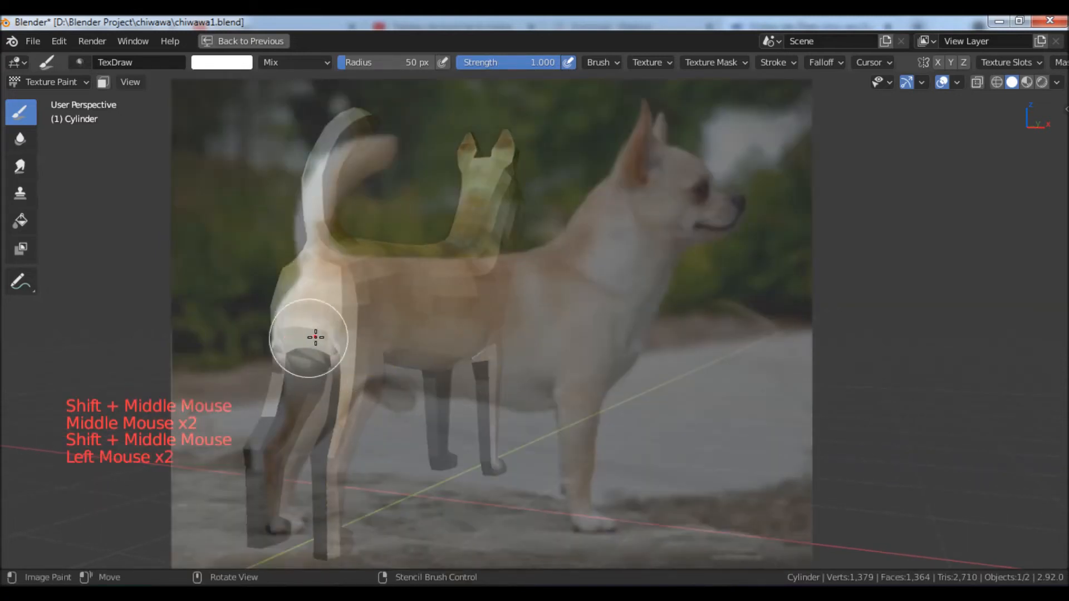
Step: Paint the inner and rear faces of the hind legs from the thighs down to the paws
middle_drag(370, 378, 539, 338)
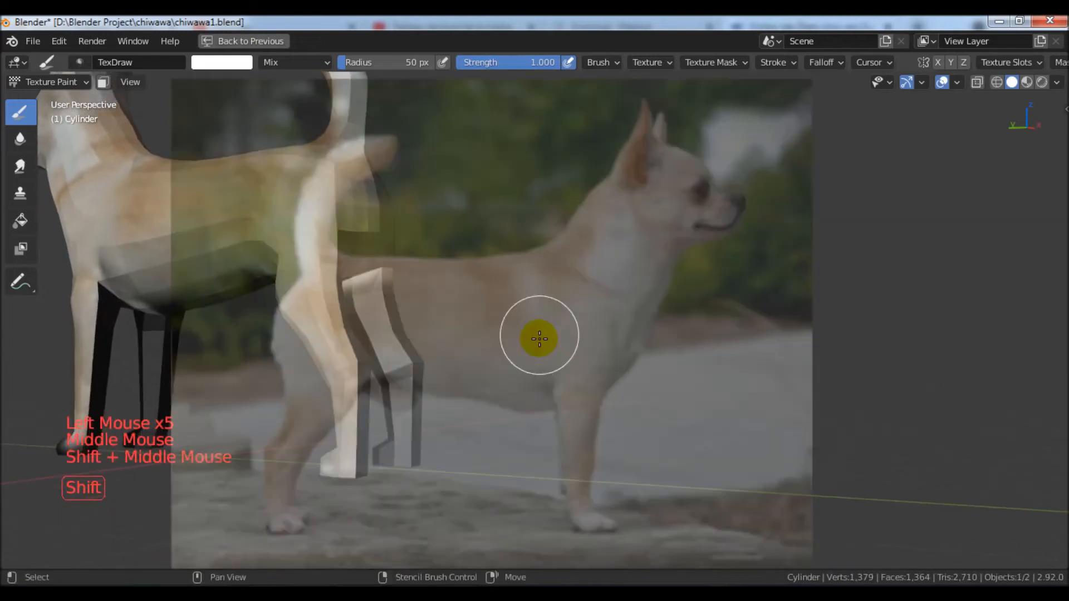
click(389, 347)
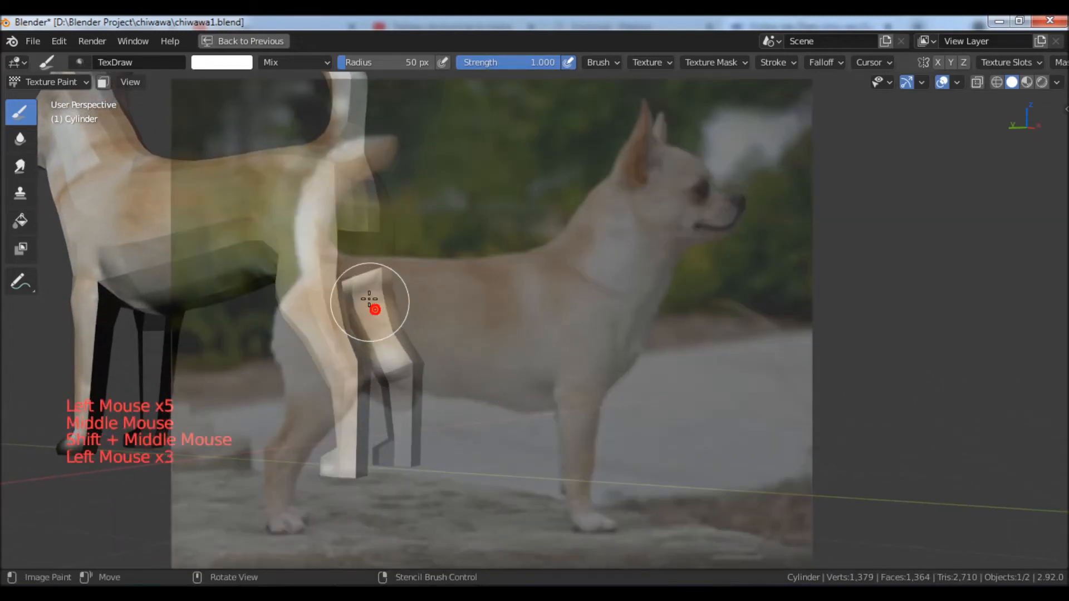
mouse_move(475, 393)
shift+middle_down()
mouse_move(453, 336)
mouse_move(466, 374)
mouse_move(441, 353)
shift+middle_up()
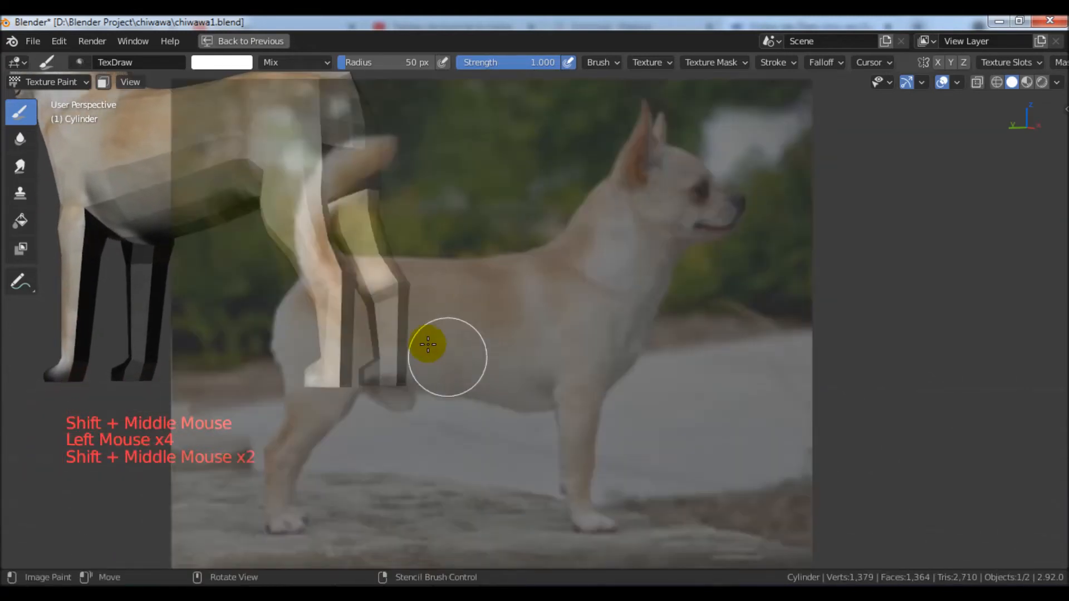
click(393, 328)
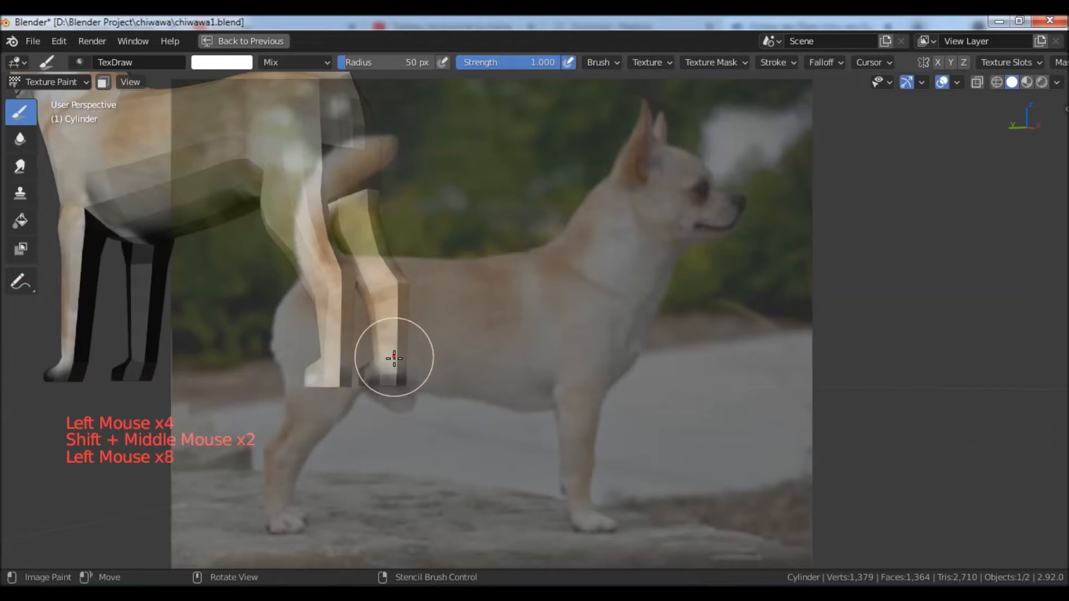
mouse_move(400, 376)
middle_down()
mouse_move(512, 370)
mouse_move(394, 359)
mouse_move(537, 420)
mouse_move(489, 390)
mouse_move(518, 437)
mouse_move(442, 346)
middle_up()
click(410, 313)
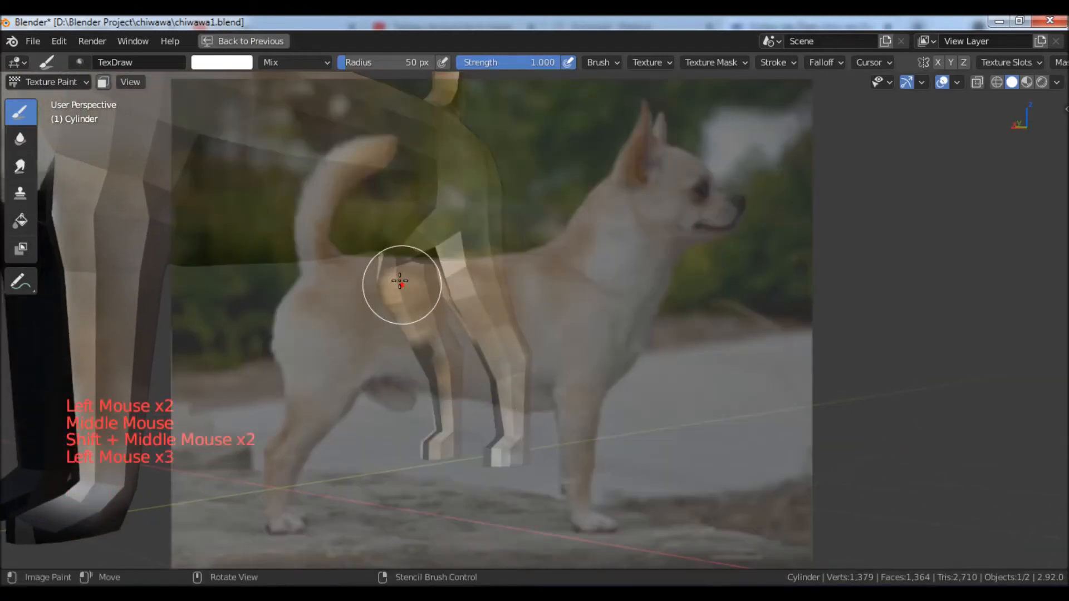
Step: Paint the remaining dark areas of the hind legs and the underside between the thighs from low front views
middle_drag(444, 407, 504, 372)
mouse_move(504, 372)
shift+middle_down()
mouse_move(510, 358)
mouse_move(497, 383)
shift+middle_up()
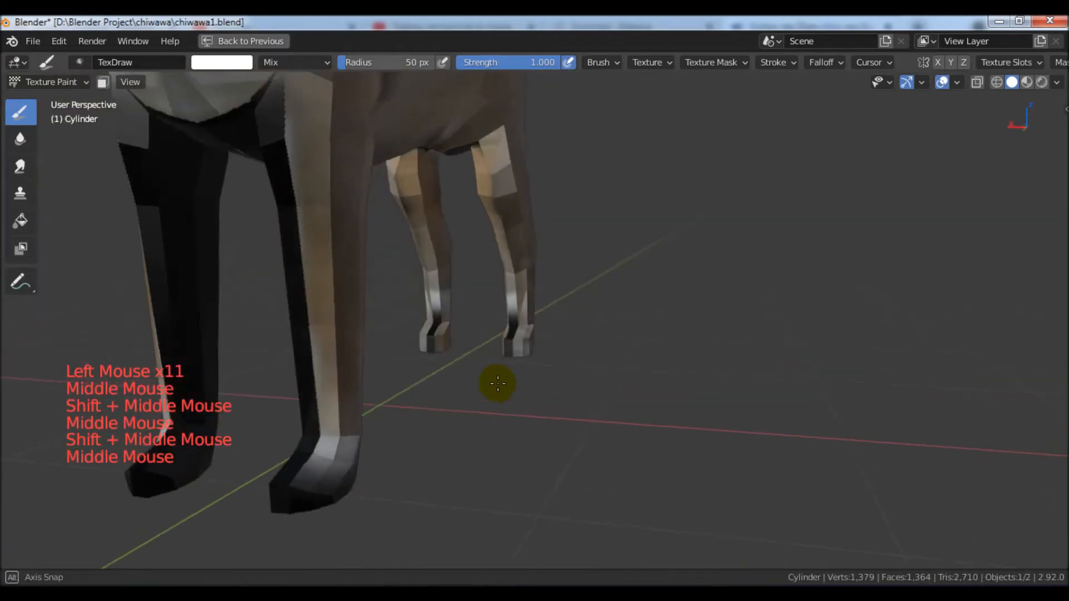
click(404, 311)
shift+middle_drag(429, 290, 494, 353)
click(442, 327)
mouse_move(441, 326)
shift+middle_down()
mouse_move(482, 360)
mouse_move(442, 335)
mouse_move(465, 323)
mouse_move(466, 297)
shift+middle_up()
double_click(436, 322)
shift+middle_drag(492, 342, 457, 317)
click(457, 317)
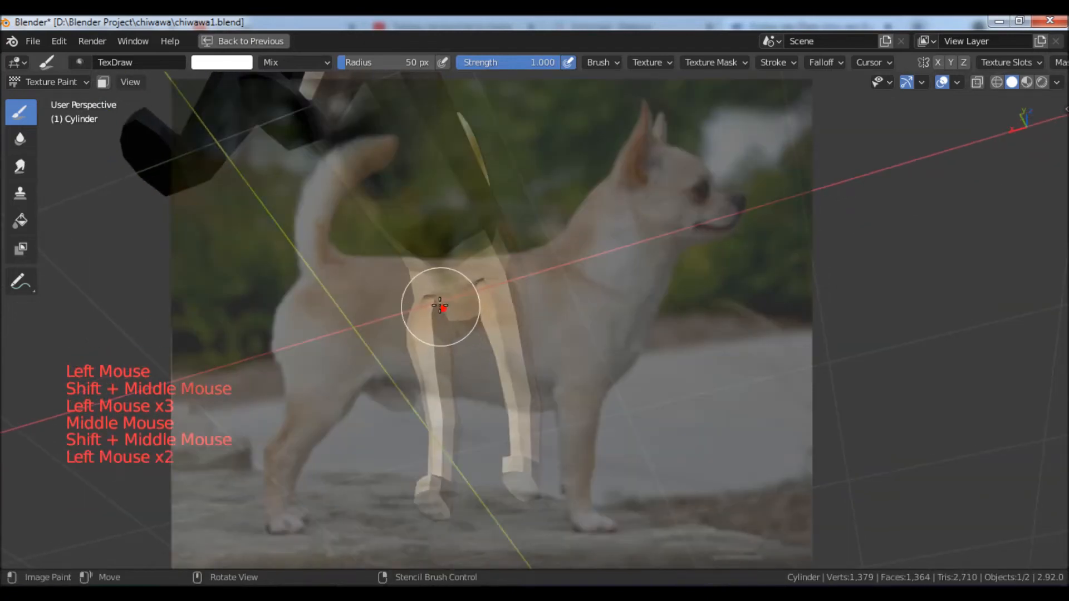
Step: Paint the remaining areas of the belly and the lower edge of the body from below
scroll(525, 351, down, 2)
middle_drag(525, 351, 568, 334)
click(509, 337)
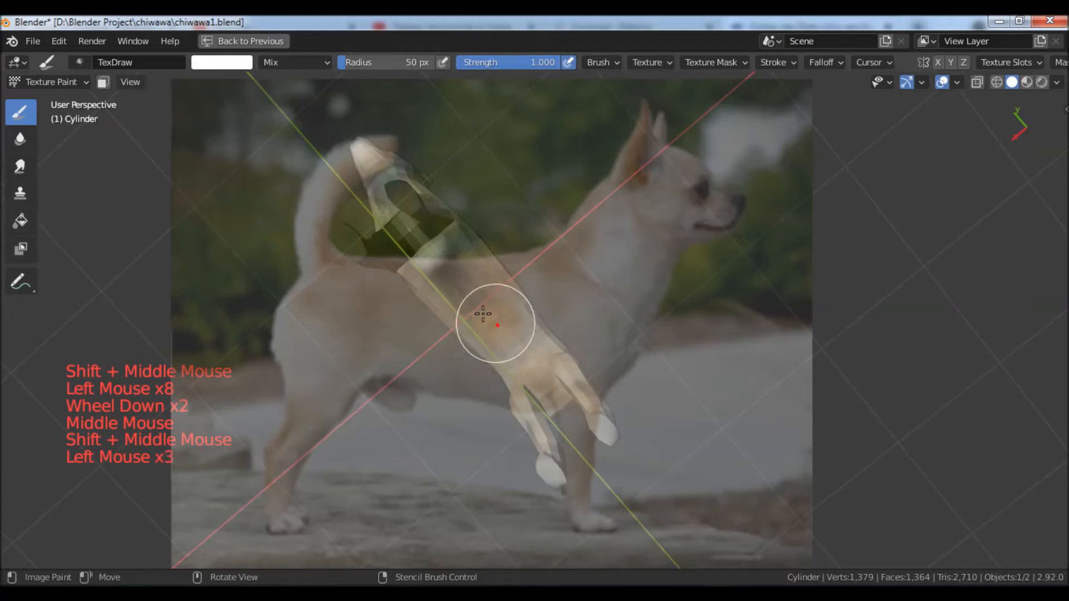
mouse_move(494, 345)
middle_down()
mouse_move(466, 318)
mouse_move(425, 351)
mouse_move(437, 358)
mouse_move(489, 325)
middle_up()
click(451, 315)
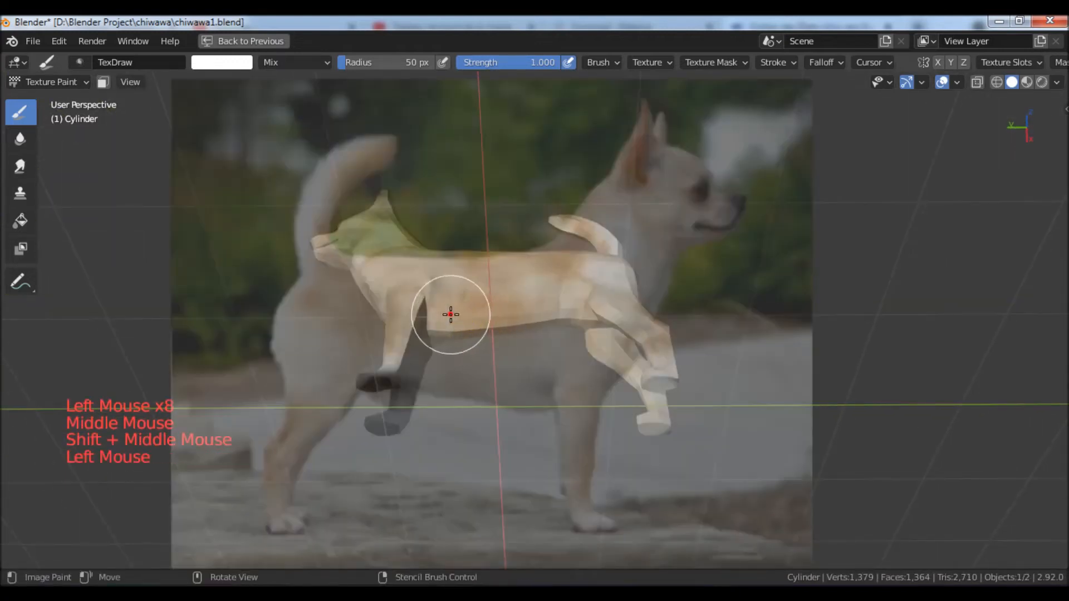
Step: Paint the dark rear and inner faces of the front legs from behind the dog
middle_drag(567, 337, 529, 346)
middle_drag(606, 386, 557, 362)
scroll(565, 382, up, 2)
shift+middle_drag(557, 362, 583, 346)
click(569, 338)
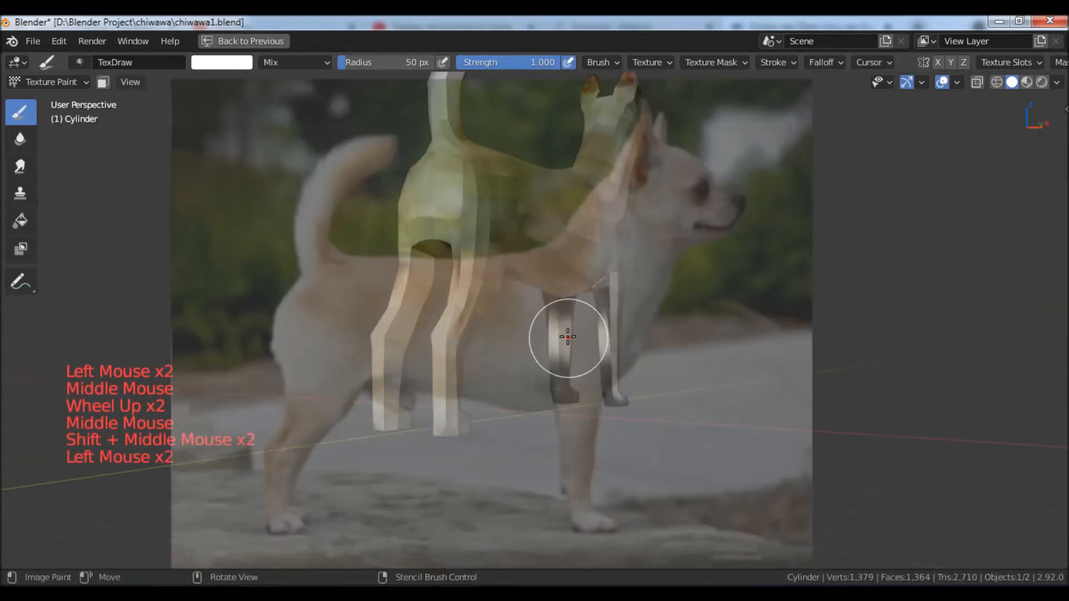
click(568, 394)
Step: Paint the undersides and sides of the front paws and the dark area between the front legs
middle_drag(568, 393, 575, 328)
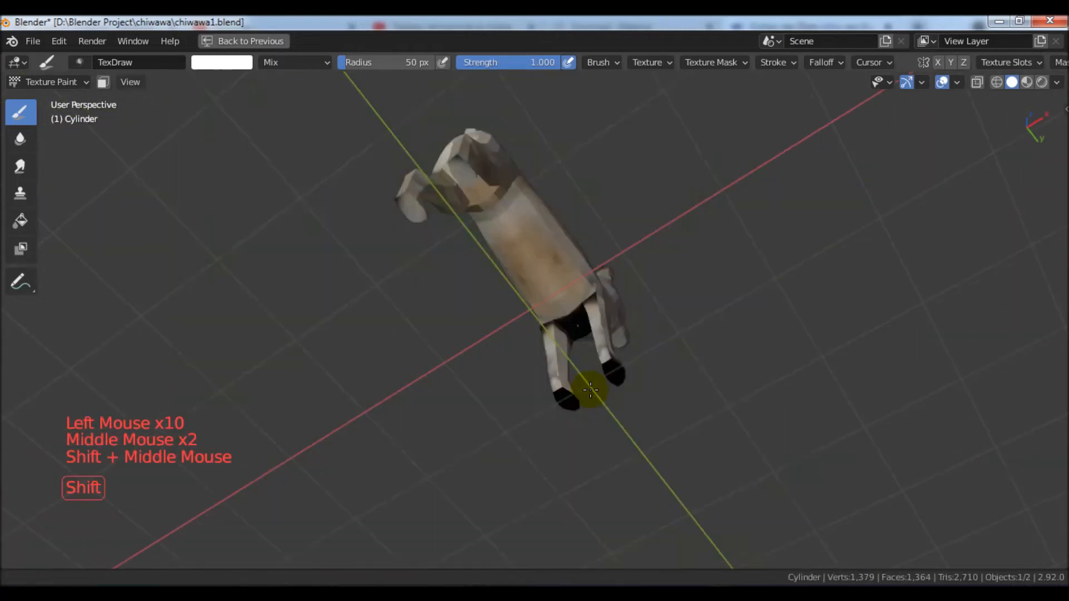
shift+middle_drag(596, 406, 566, 374)
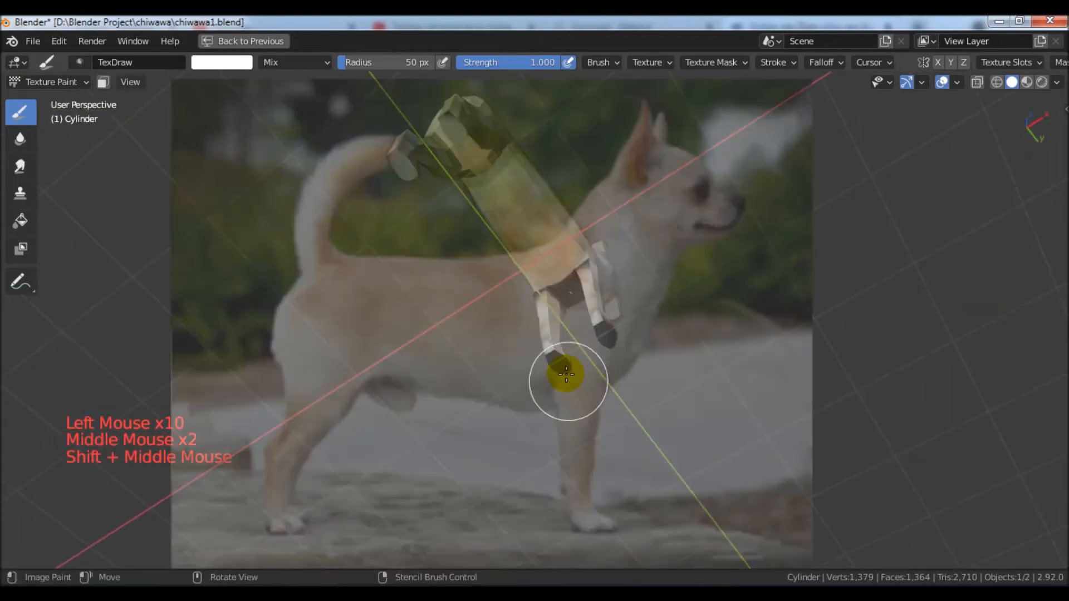
middle_drag(601, 307, 594, 355)
click(550, 283)
click(550, 283)
middle_drag(551, 285, 606, 304)
shift+middle_drag(606, 304, 652, 344)
click(564, 299)
click(563, 300)
click(563, 299)
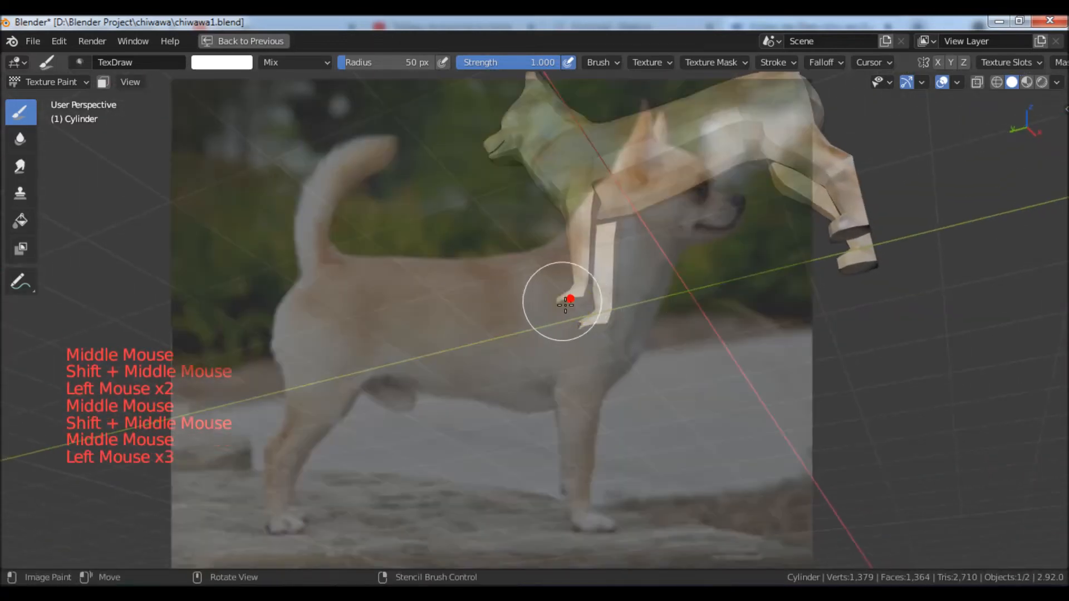
Step: Paint the dark strips on the front faces of both front legs from chest to paws
middle_drag(563, 300, 649, 382)
middle_drag(600, 330, 623, 354)
middle_drag(622, 354, 672, 368)
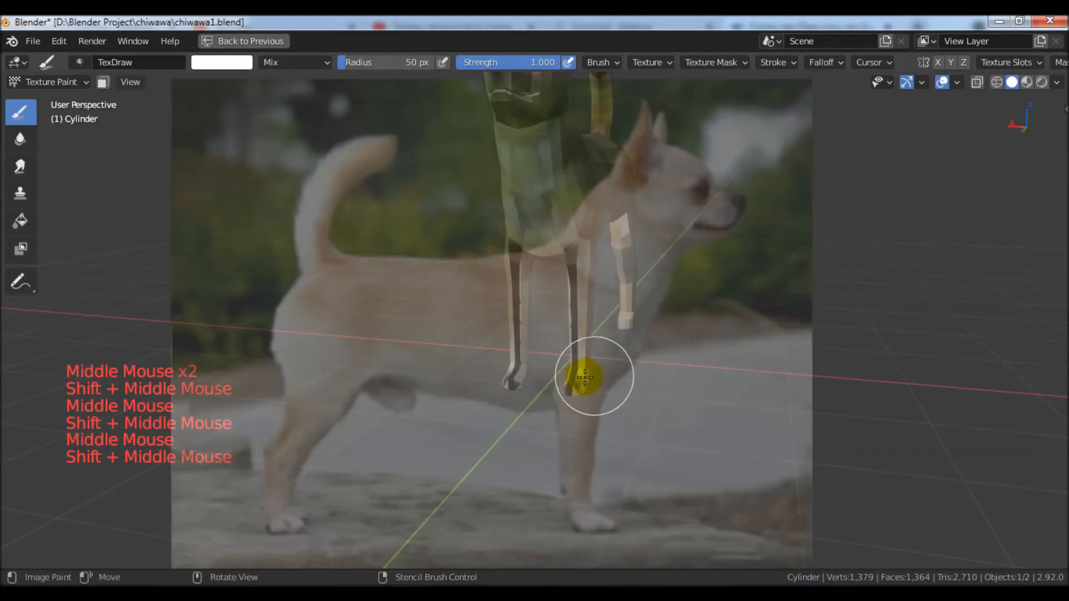
double_click(576, 388)
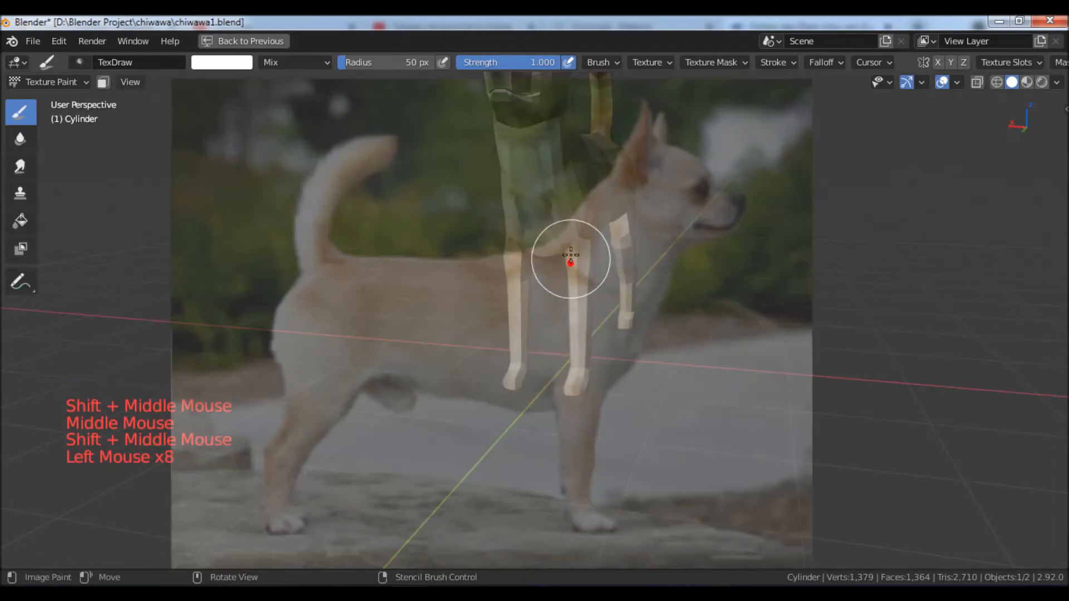
Step: Paint the chest from the front, undo the unwanted strokes, and repaint the neck and chest
middle_drag(674, 401, 603, 338)
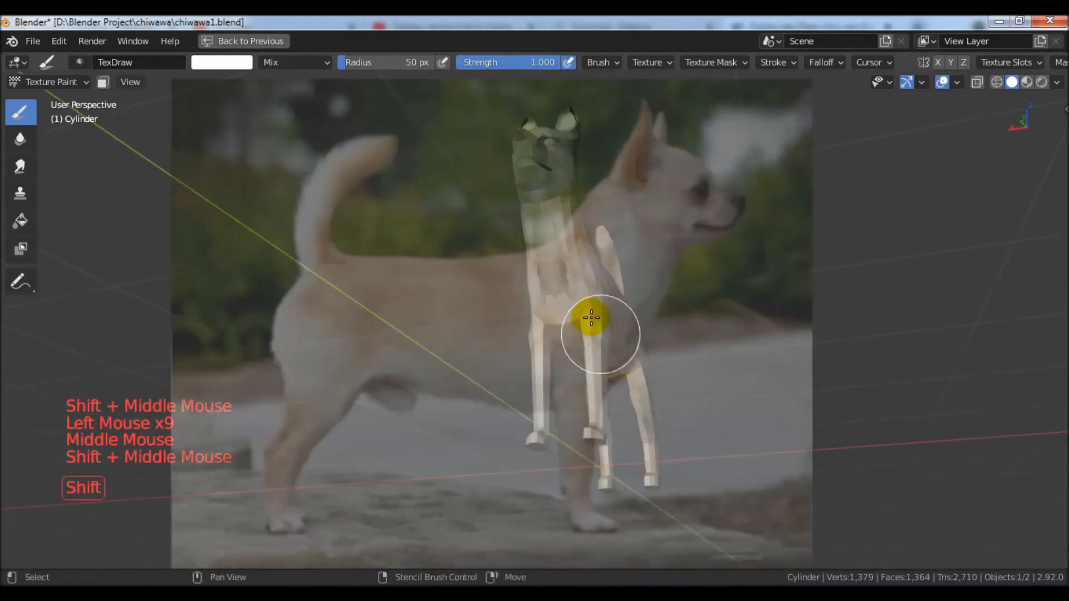
shift+middle_drag(640, 348, 658, 376)
key(ctrl+z)
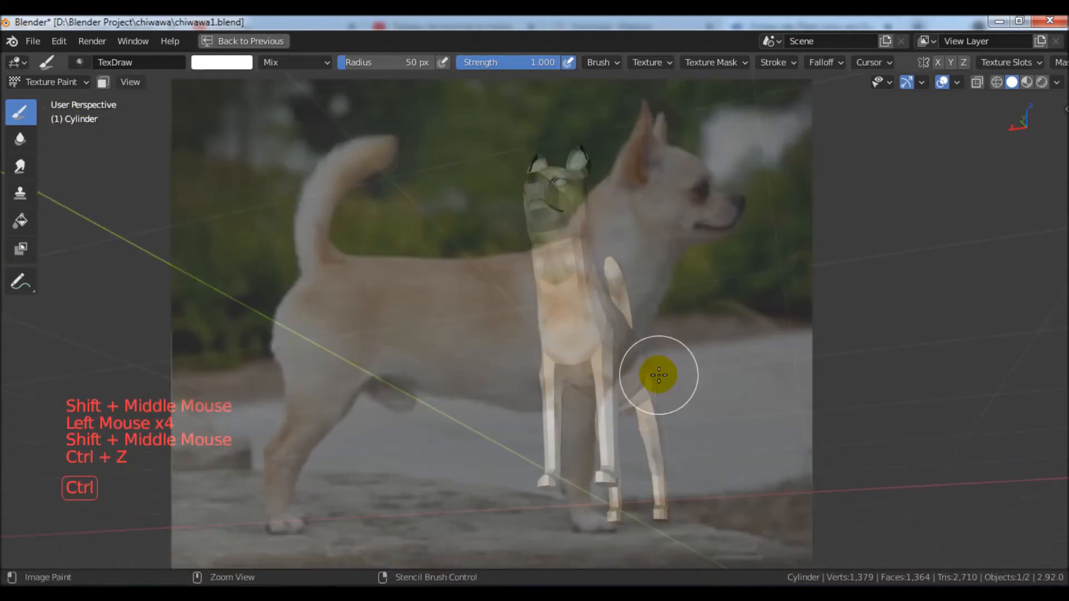
shift+middle_drag(644, 365, 620, 369)
click(593, 342)
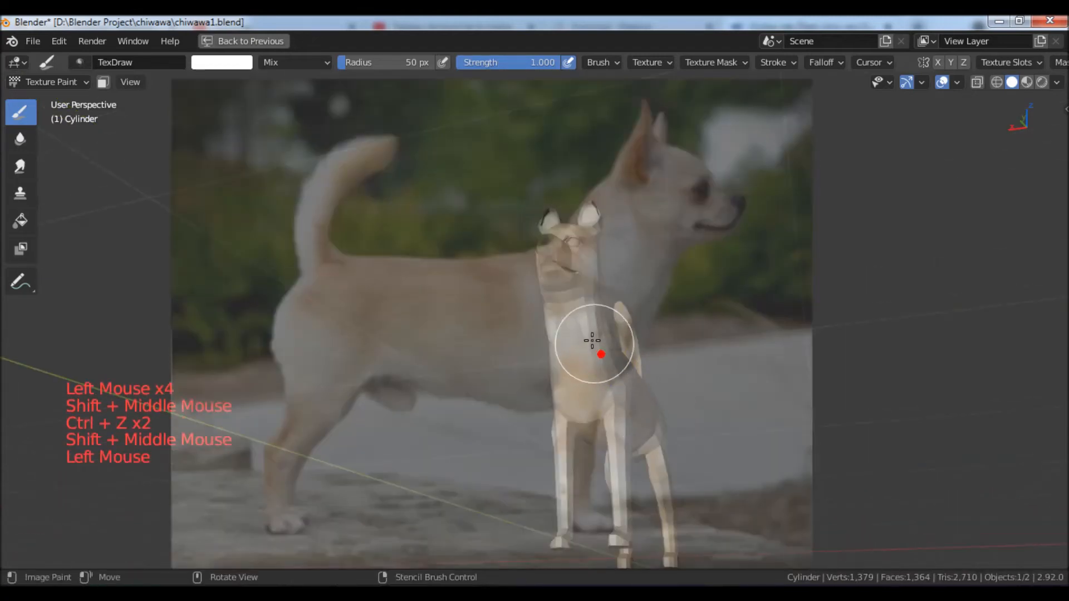
Step: Paint the head and ears with light fur from front views
middle_drag(636, 406, 617, 399)
shift+middle_drag(617, 392, 593, 362)
mouse_move(663, 402)
middle_down()
mouse_move(485, 456)
mouse_move(525, 486)
mouse_move(657, 478)
mouse_move(680, 470)
mouse_move(675, 462)
middle_up()
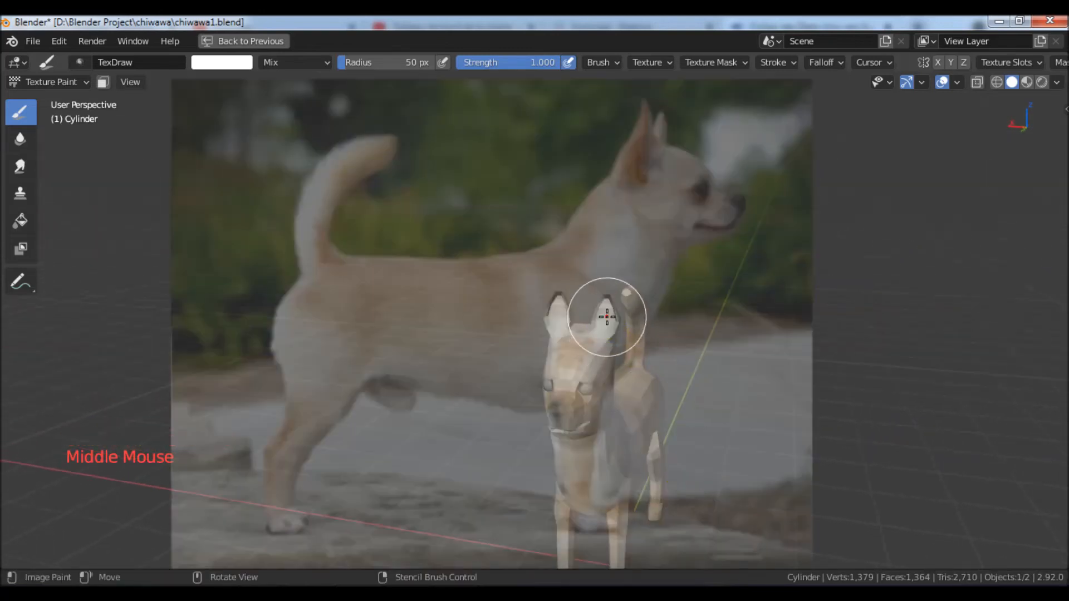
middle_drag(628, 376, 658, 317)
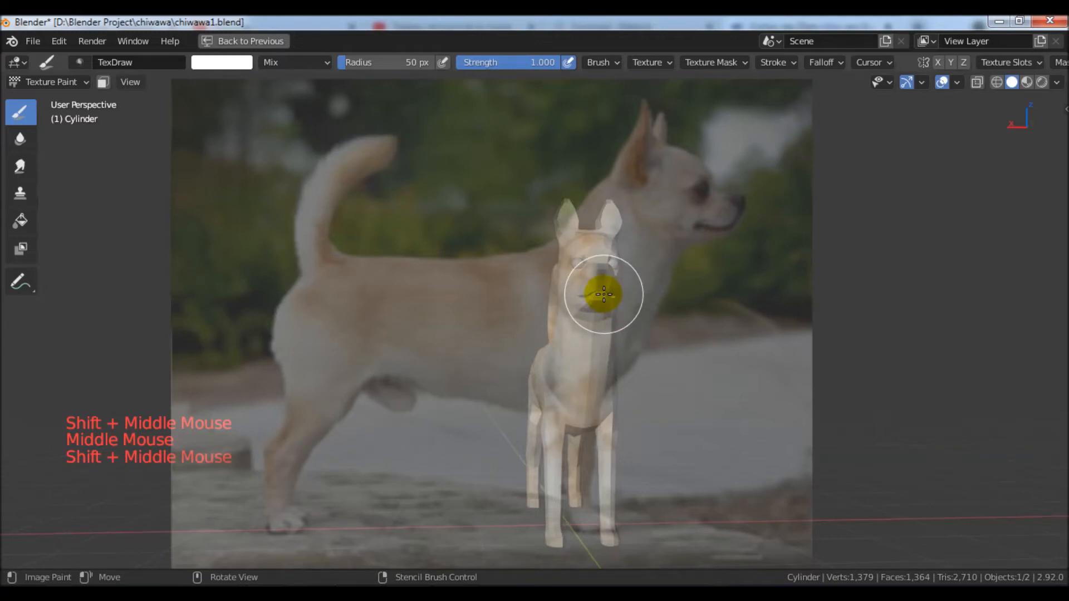
Step: Reduce the brush radius to 18 px and paint the tip of the nose from the photo's dark nose
key(f)
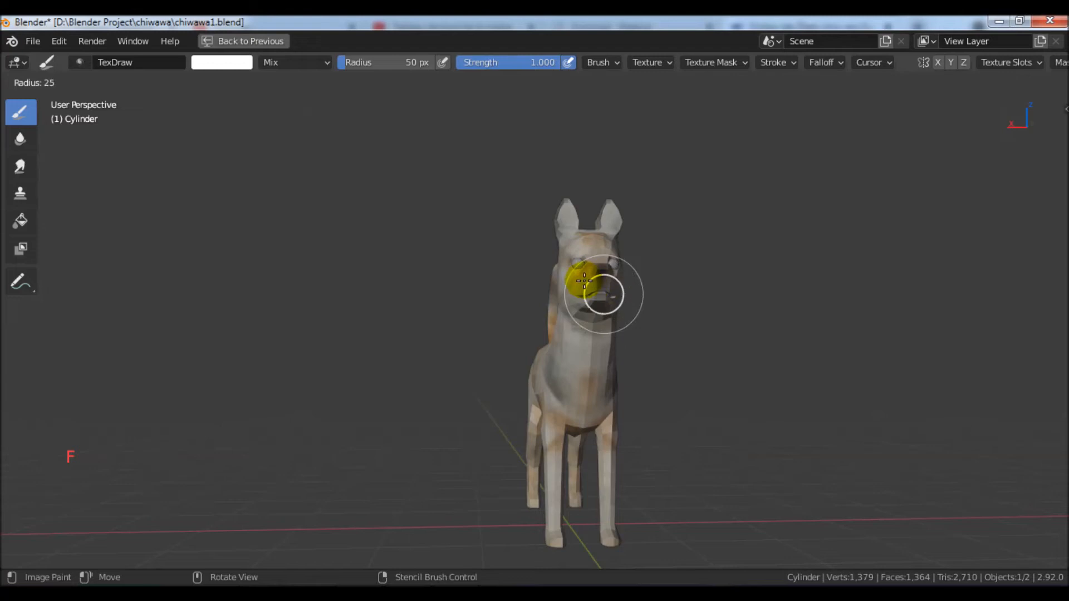
click(584, 280)
key(f)
click(603, 298)
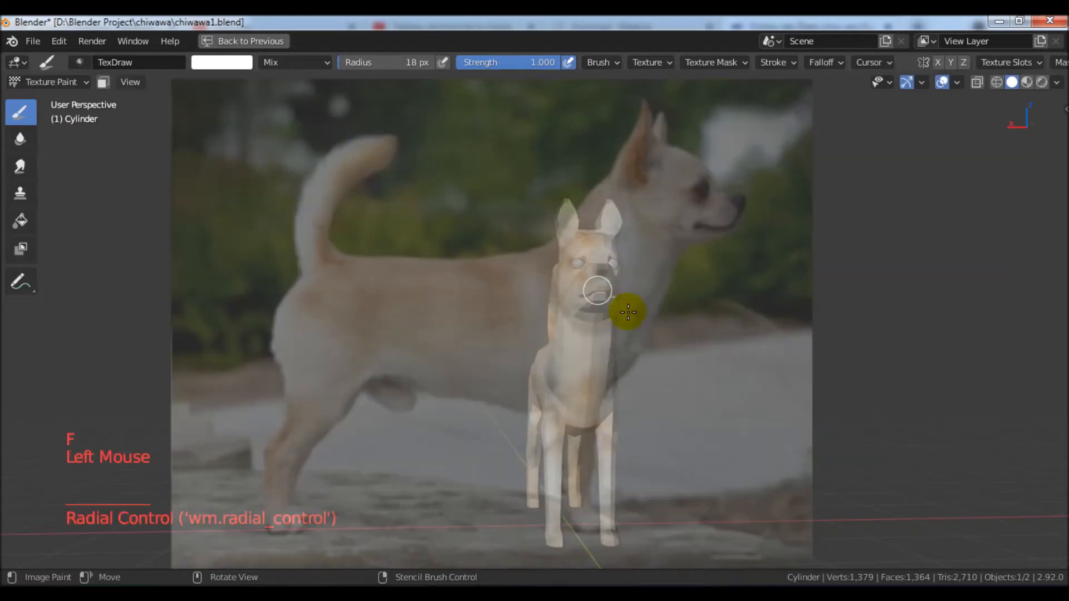
middle_drag(628, 312, 840, 304)
shift+middle_drag(783, 258, 766, 235)
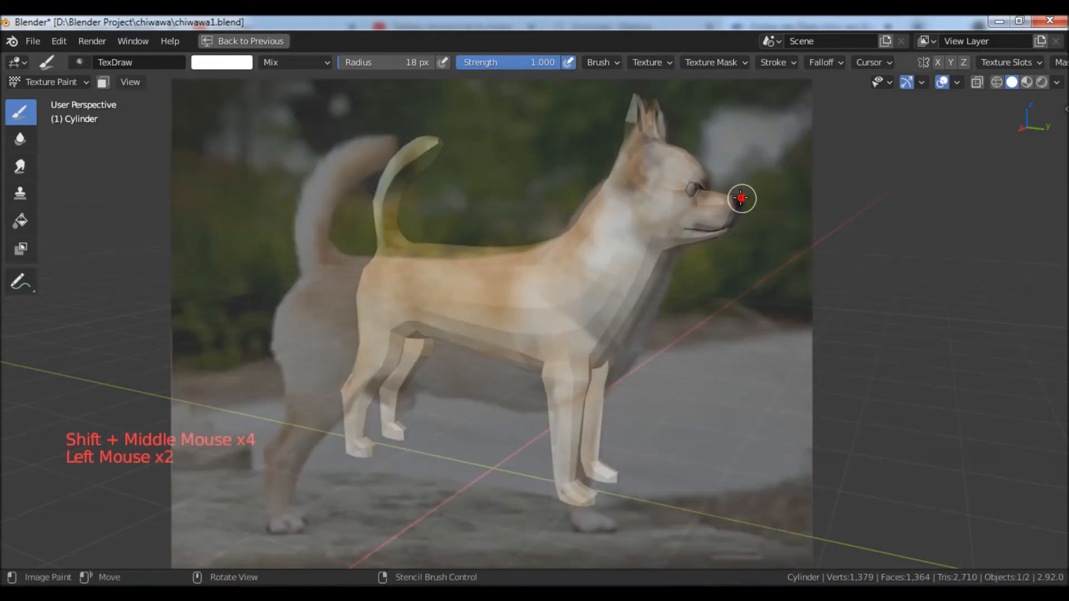
Step: Check the painted dog from several angles, restore the full window layout, and save the Blender file
middle_drag(810, 277, 841, 350)
scroll(859, 319, down, 3)
middle_drag(841, 349, 835, 393)
scroll(790, 375, up, 3)
scroll(909, 382, down, 2)
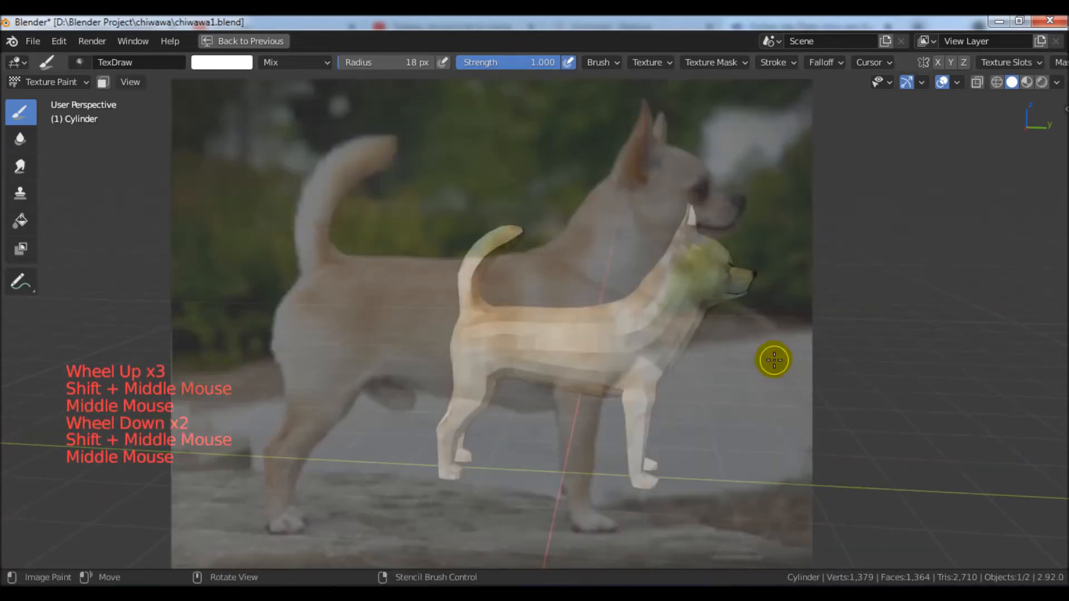
key(ctrl+space)
key(ctrl+s)
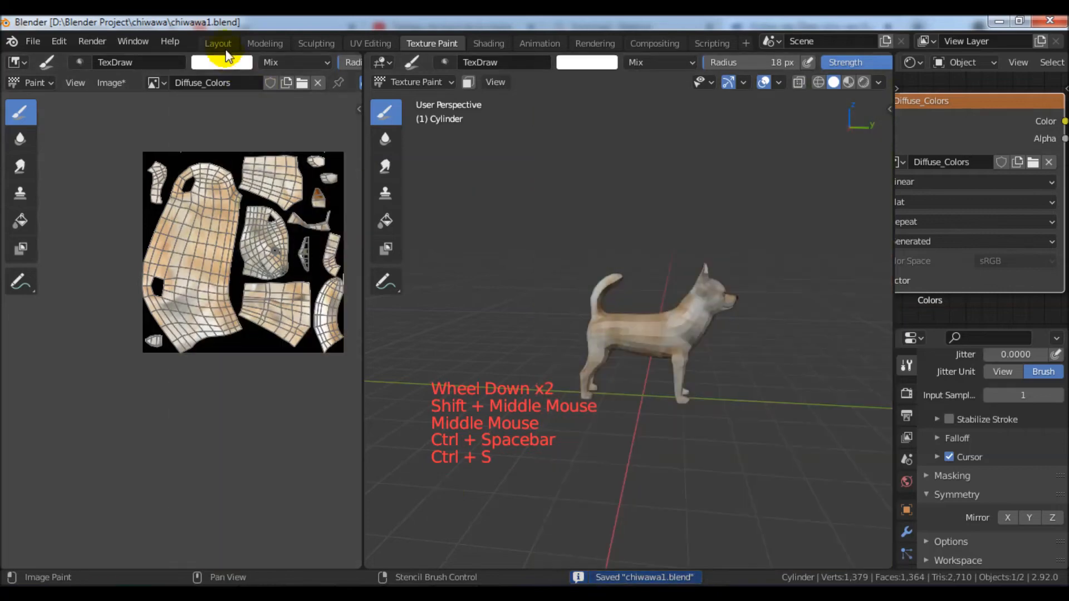
Step: Return to the Layout workspace and show the dog with Material Preview shading
click(221, 43)
scroll(562, 285, up, 1)
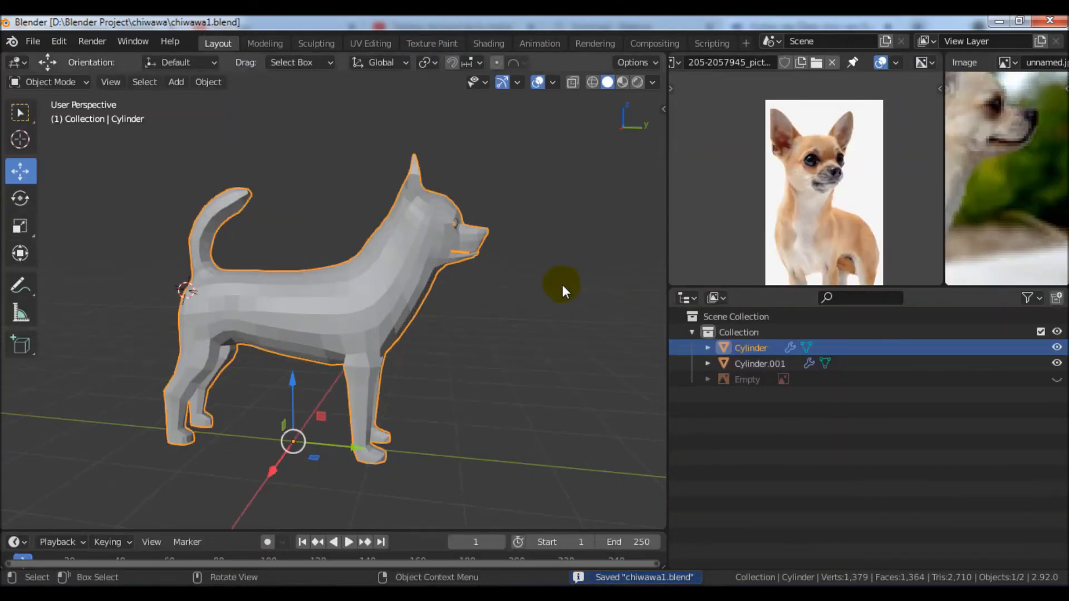
scroll(562, 285, down, 1)
middle_drag(608, 142, 570, 141)
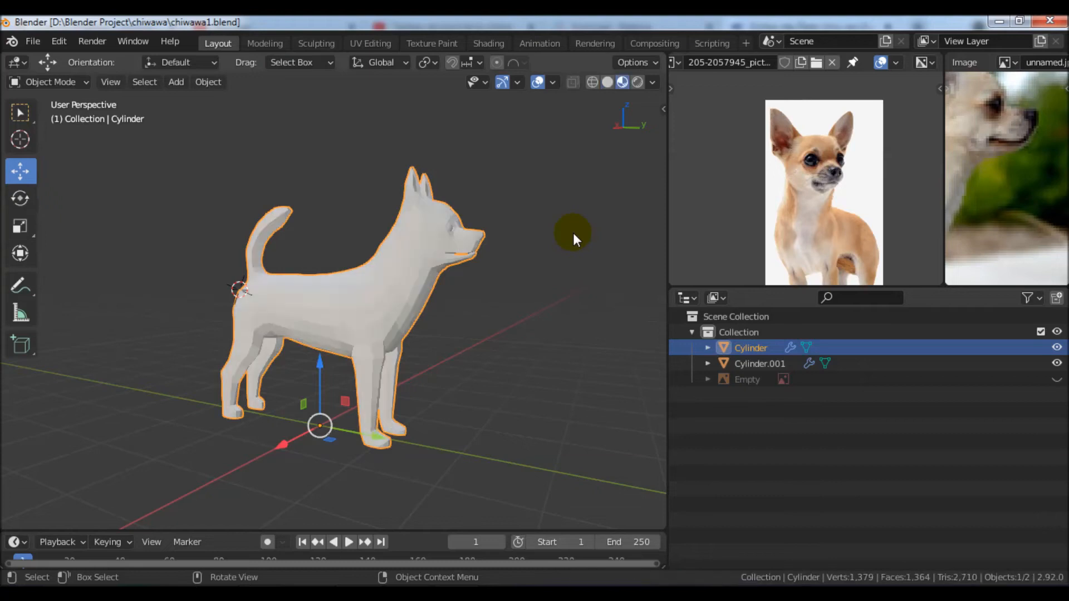
middle_drag(543, 239, 504, 271)
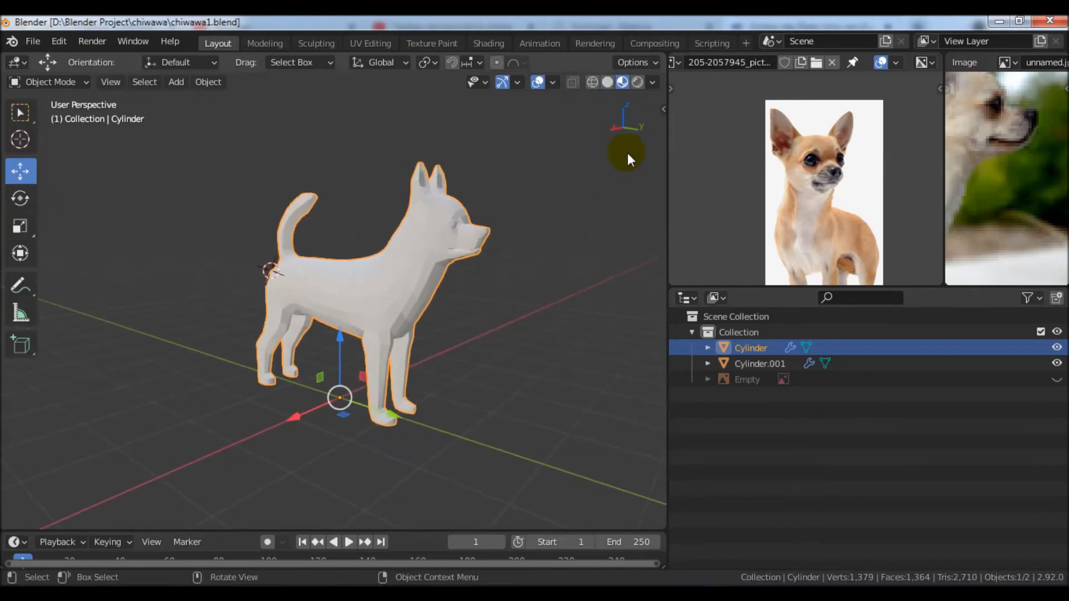
Step: Replace the Outliner with the Shader Editor and connect the Image Texture's Color to the Principled BSDF's Base Color
click(688, 298)
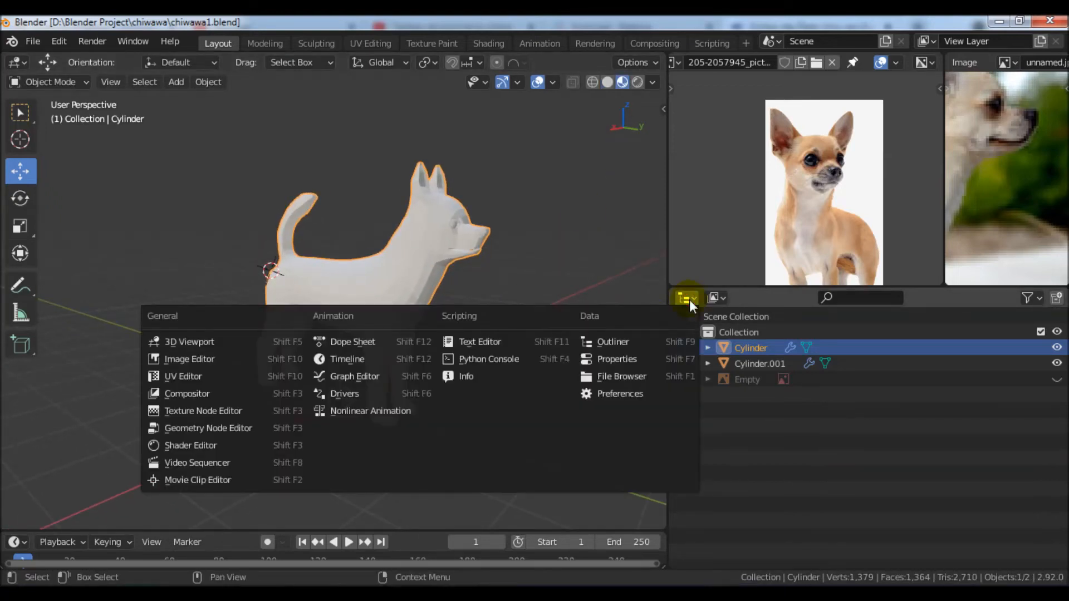
click(212, 444)
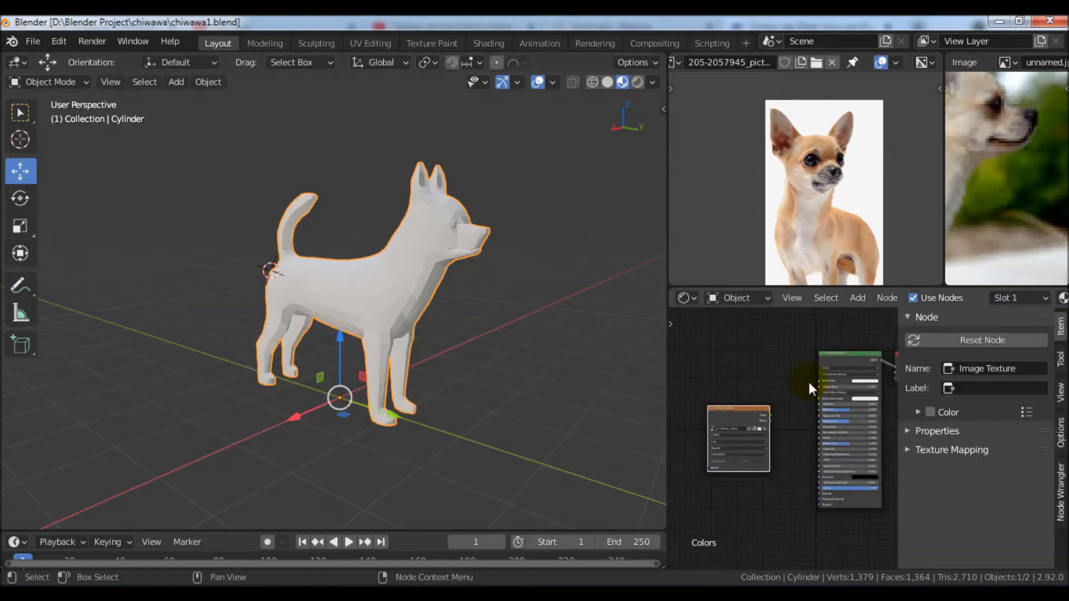
scroll(807, 379, up, 5)
drag(733, 447, 828, 379)
Step: Switch the viewport to Rendered shading and examine the texture on the dog's body up close
middle_drag(468, 366, 592, 230)
click(637, 82)
mouse_move(630, 91)
middle_down()
mouse_move(409, 356)
mouse_move(447, 352)
mouse_move(389, 365)
mouse_move(490, 389)
middle_up()
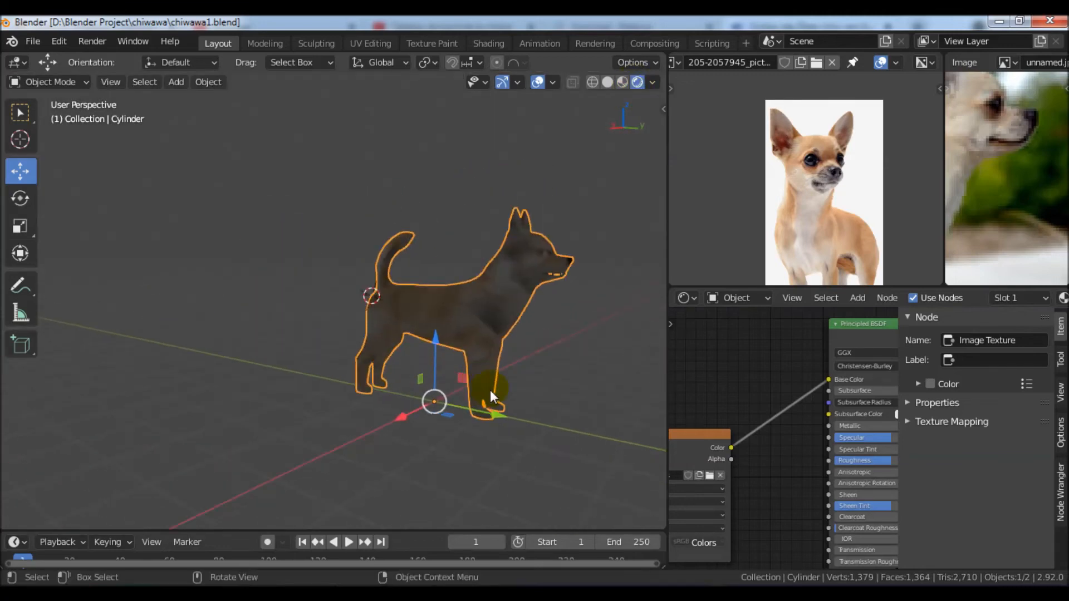
scroll(507, 364, up, 6)
scroll(457, 454, up, 5)
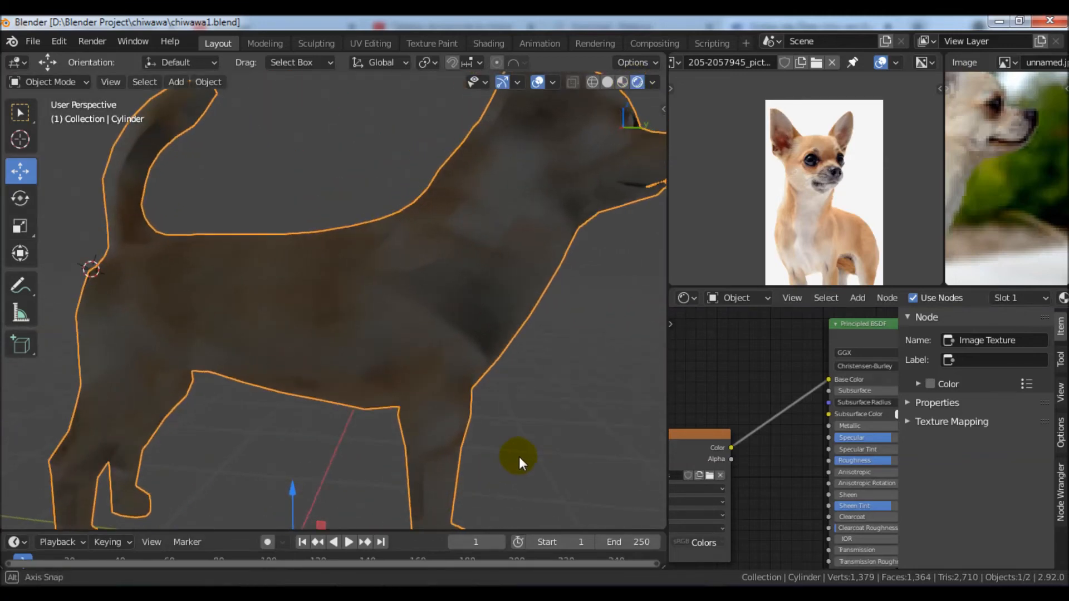
scroll(533, 465, down, 8)
middle_drag(532, 465, 427, 398)
Step: Return to the Texture Paint workspace and paint over the dog's shoulder and lower neck from the side
click(432, 42)
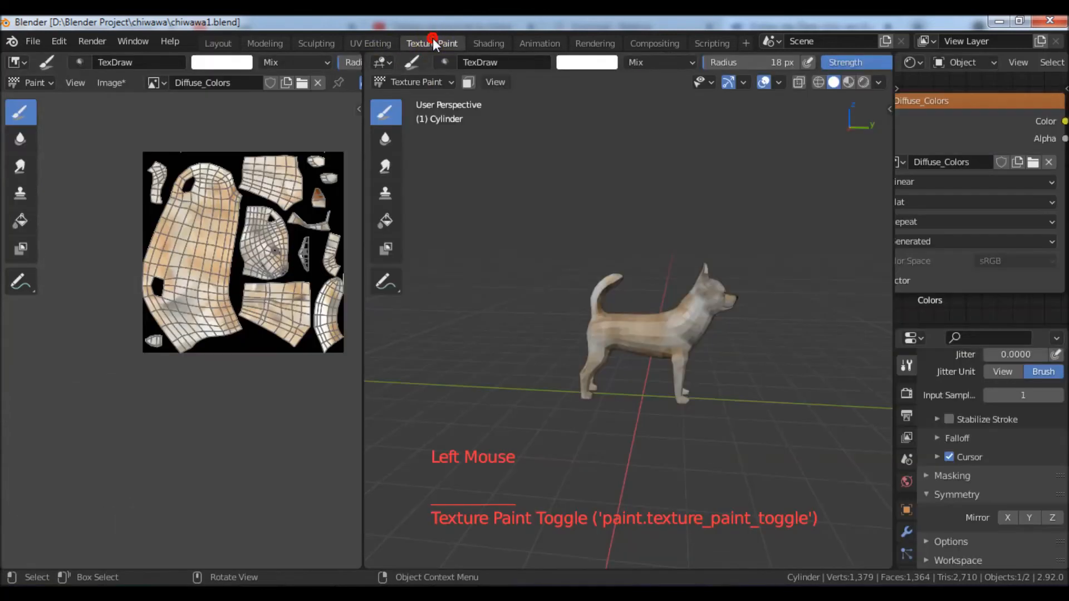
scroll(721, 365, up, 3)
middle_drag(743, 366, 809, 389)
shift+middle_drag(718, 377, 759, 319)
click(749, 336)
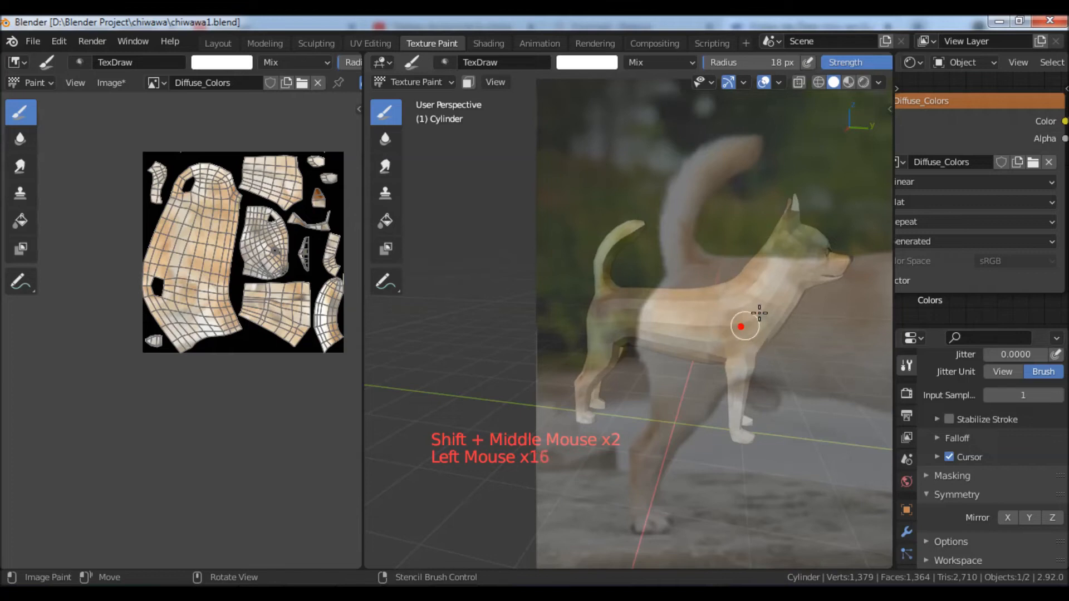
Step: Touch up the hind leg and rear flank with repeated brush dabs from the side
middle_drag(806, 389, 912, 365)
middle_drag(714, 434, 756, 417)
middle_drag(724, 324, 715, 400)
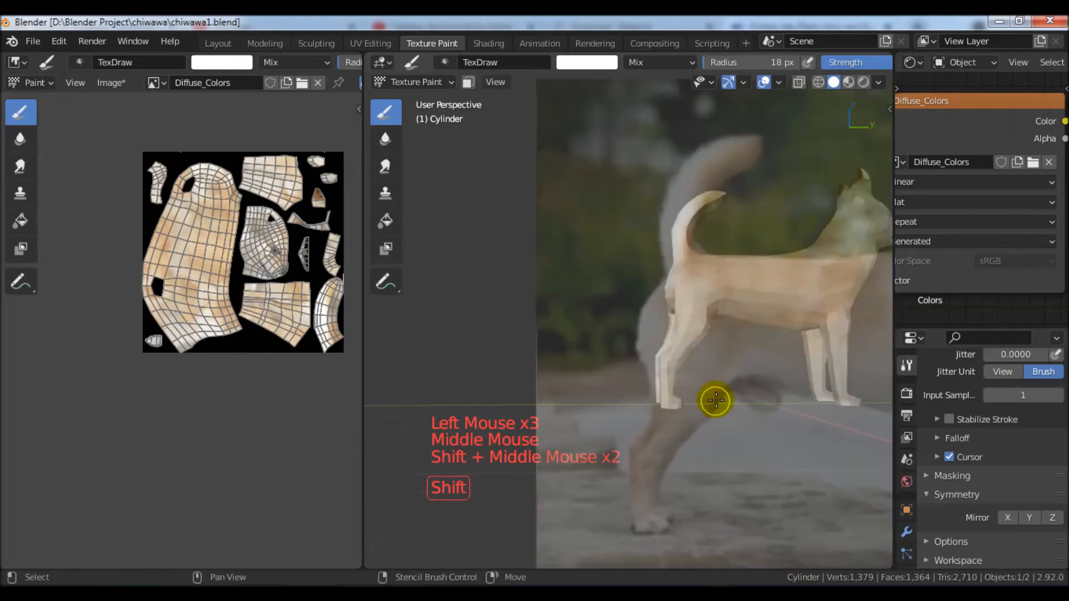
click(686, 352)
click(686, 352)
click(685, 351)
mouse_move(713, 352)
shift+middle_down()
mouse_move(745, 441)
mouse_move(628, 435)
mouse_move(673, 410)
mouse_move(678, 424)
mouse_move(623, 430)
mouse_move(644, 423)
shift+middle_up()
click(698, 341)
click(702, 337)
click(704, 334)
click(710, 324)
click(710, 324)
Step: Paint over the side of the neck and the back of the head, and undo the last strokes
mouse_move(710, 324)
middle_down()
mouse_move(809, 368)
mouse_move(891, 372)
middle_up()
mouse_move(743, 467)
middle_down()
mouse_move(735, 468)
mouse_move(787, 489)
mouse_move(639, 477)
middle_up()
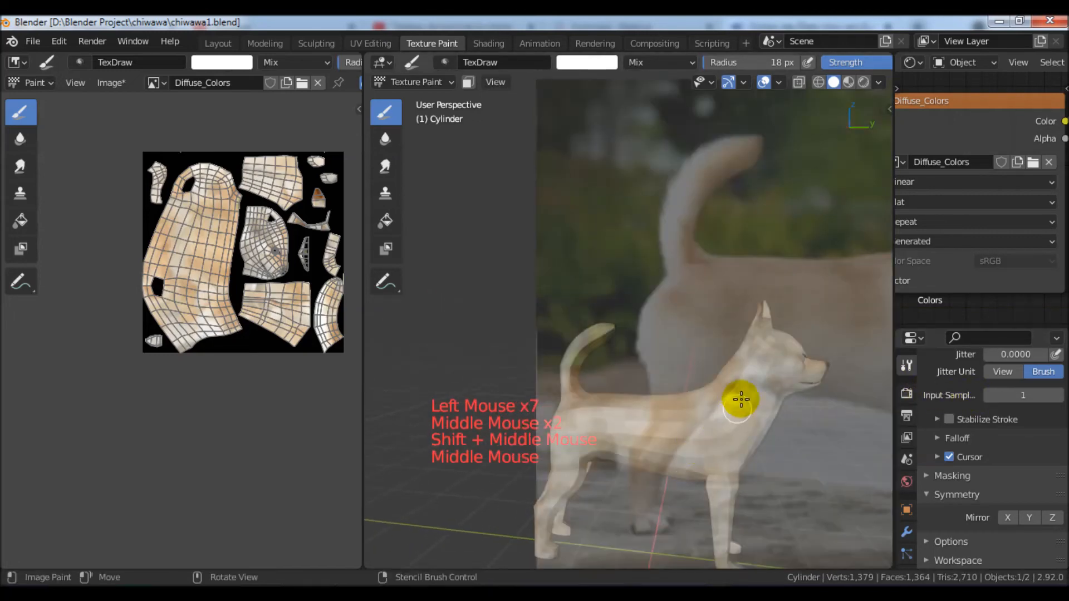
click(768, 361)
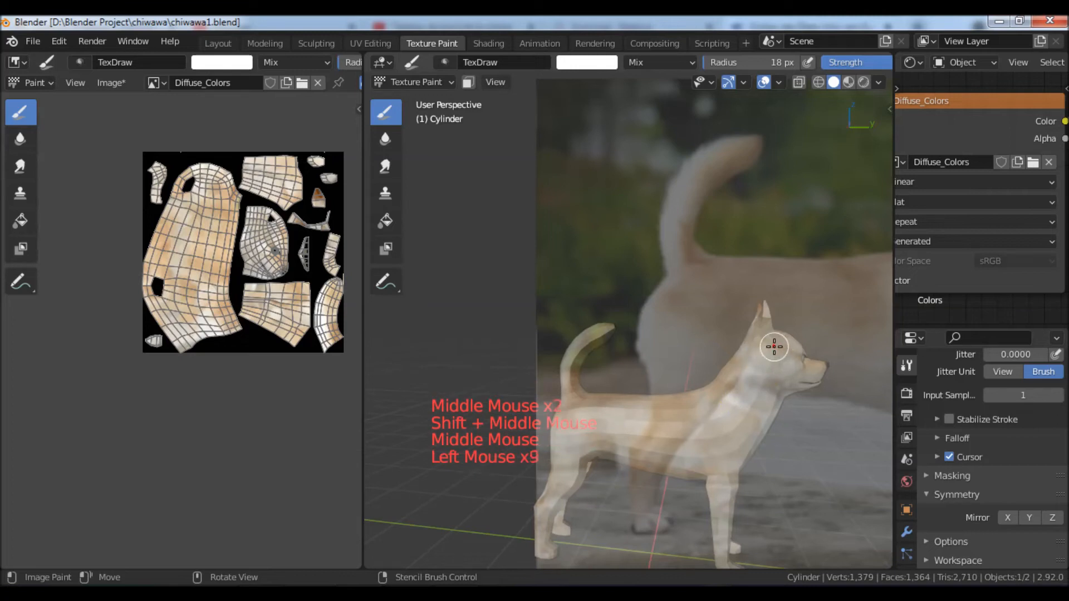
shift+middle_drag(779, 408, 785, 421)
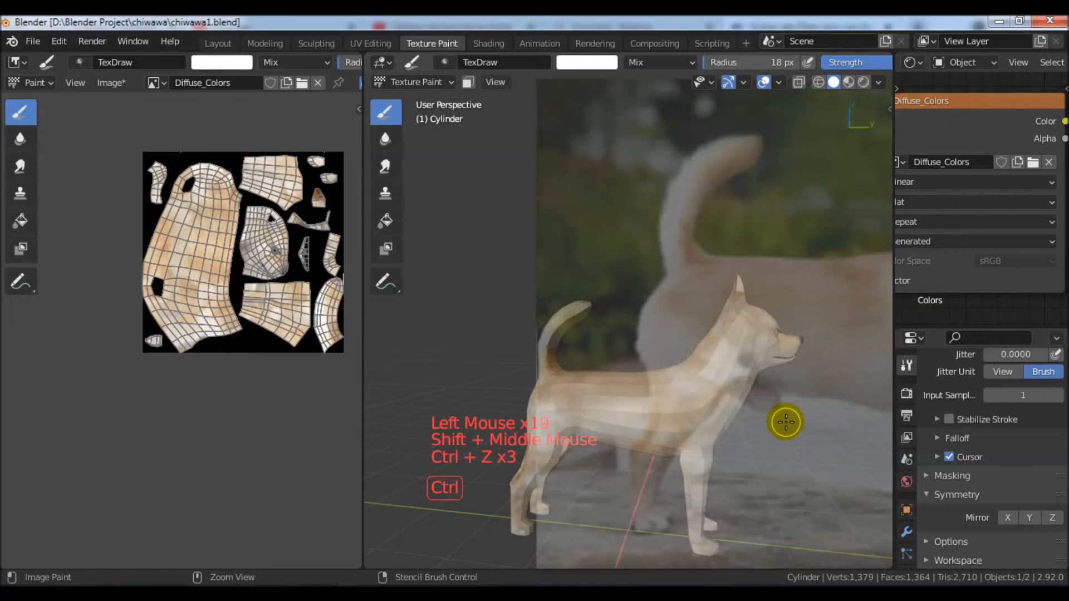
shift+middle_drag(789, 447, 804, 437)
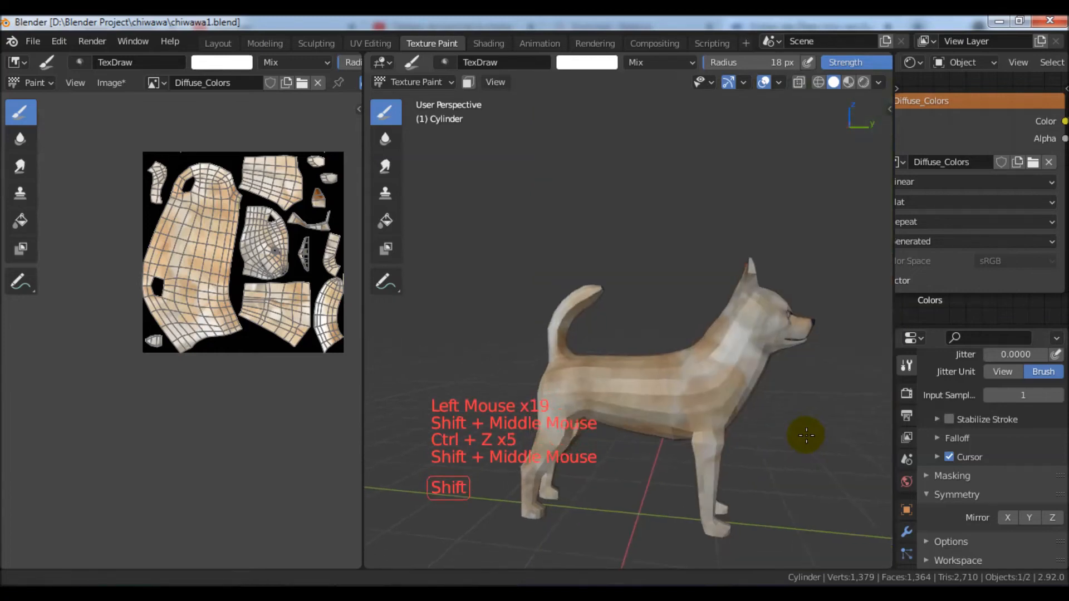
Step: Repaint the upper neck below the ear and increase the brush radius to 41 px
click(761, 344)
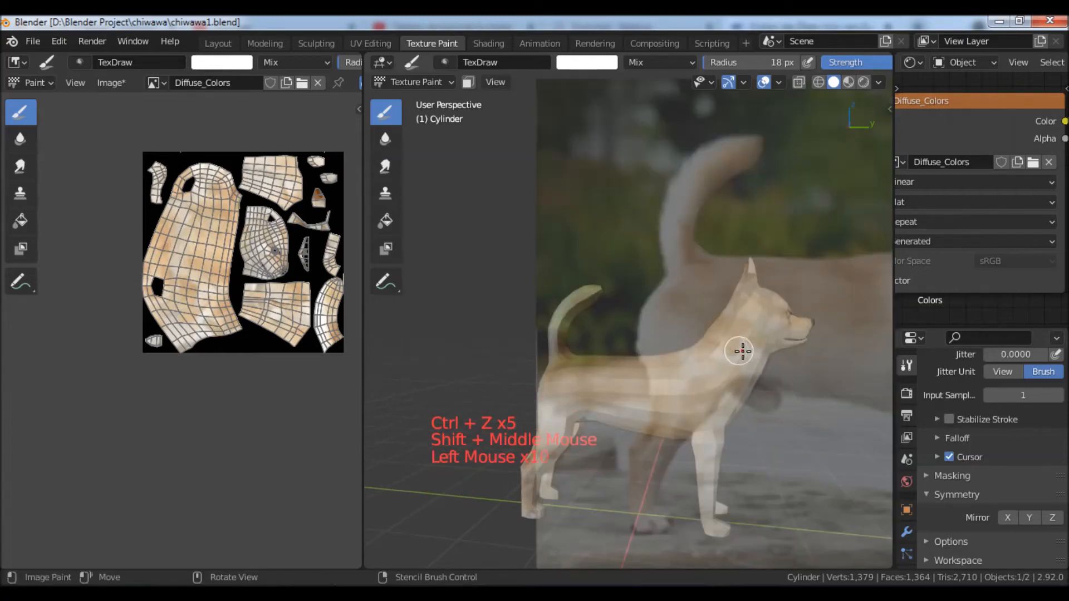
mouse_move(744, 343)
middle_down()
mouse_move(913, 377)
mouse_move(759, 401)
mouse_move(751, 304)
mouse_move(769, 418)
mouse_move(883, 429)
mouse_move(780, 412)
mouse_move(808, 409)
middle_up()
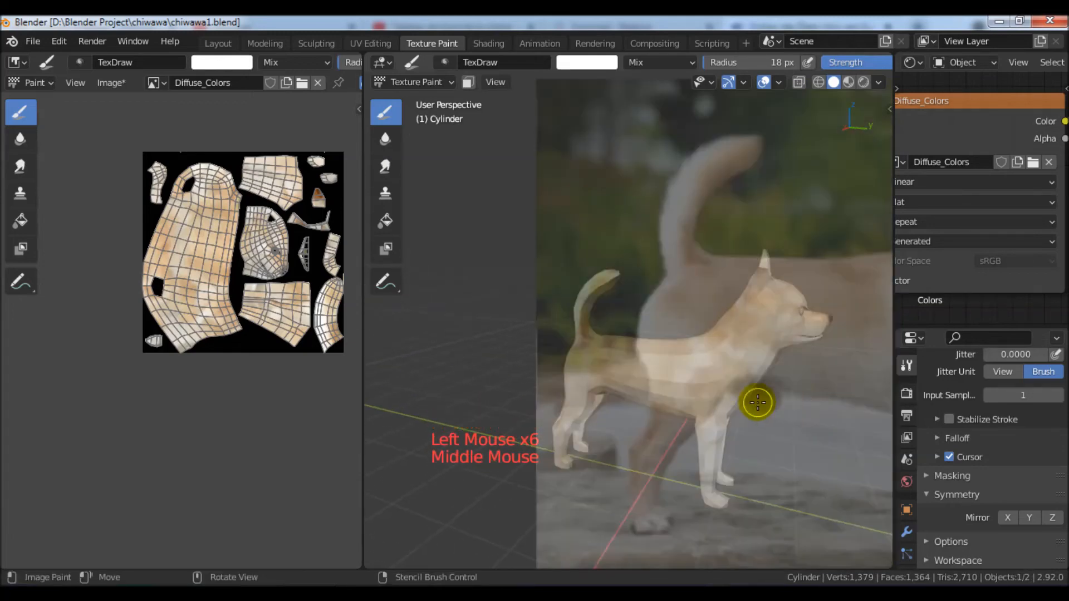
key(f)
click(774, 399)
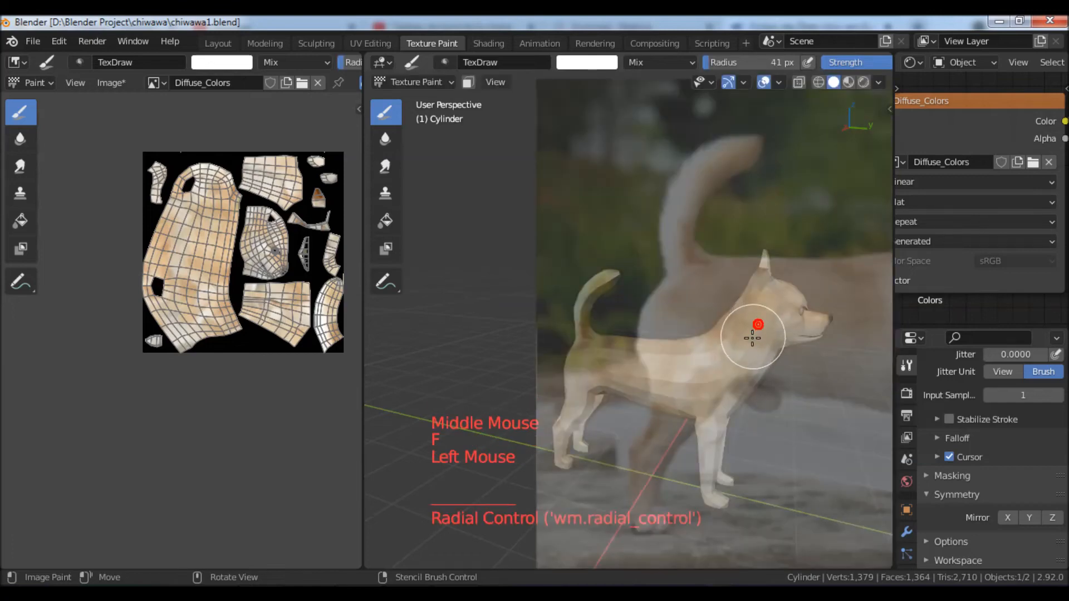
Step: Dab more fur colour over the side of the dog's neck and head with the 41 px brush
middle_drag(744, 401, 757, 400)
shift+middle_drag(758, 401, 763, 334)
mouse_move(763, 334)
shift+middle_down()
mouse_move(778, 338)
mouse_move(774, 327)
mouse_move(758, 341)
mouse_move(768, 363)
shift+middle_up()
click(773, 310)
click(773, 301)
click(773, 302)
click(774, 307)
click(788, 293)
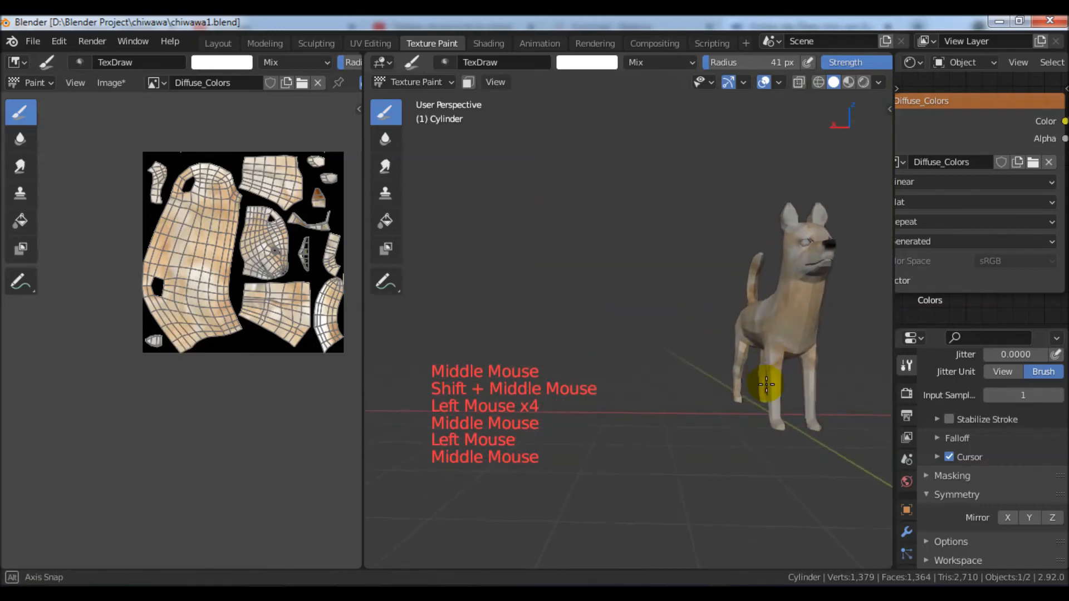
Step: Paint over the dog's shoulder and chest with repeated dabs from a raised three-quarter view
middle_drag(783, 401, 794, 425)
middle_drag(807, 314, 780, 364)
middle_drag(718, 346, 871, 334)
shift+middle_drag(758, 425, 800, 398)
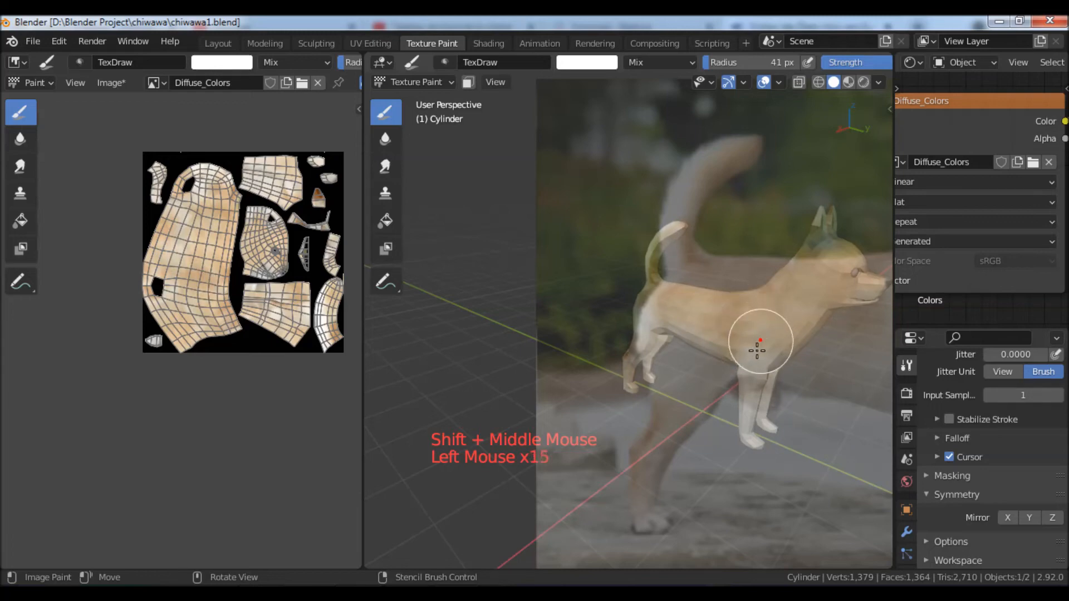
Step: Touch up the front leg down to the paw with repeated brush dabs and save the file
middle_drag(789, 418, 724, 353)
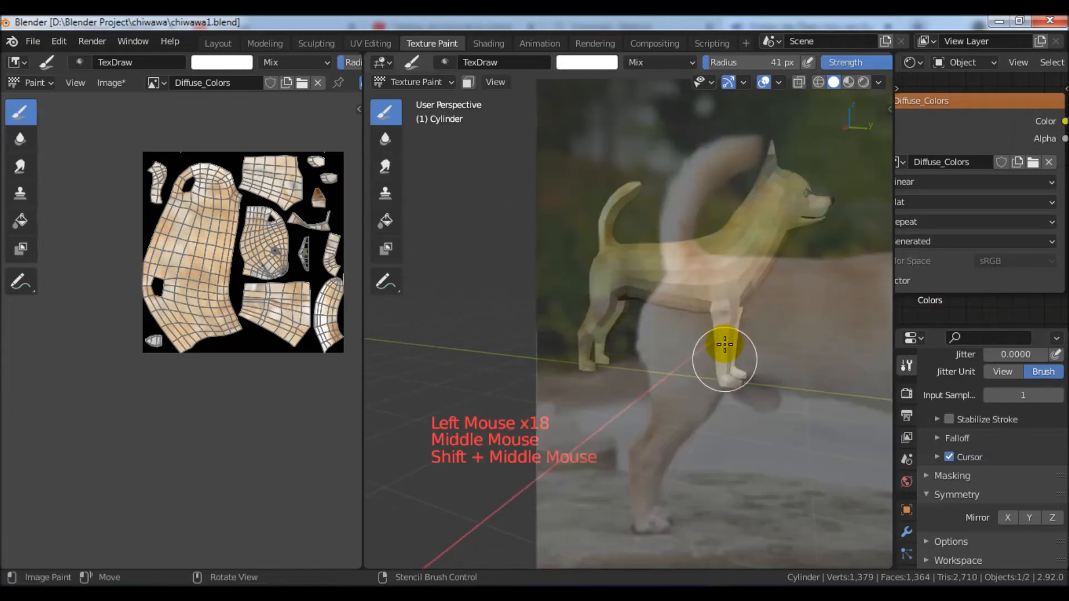
click(724, 311)
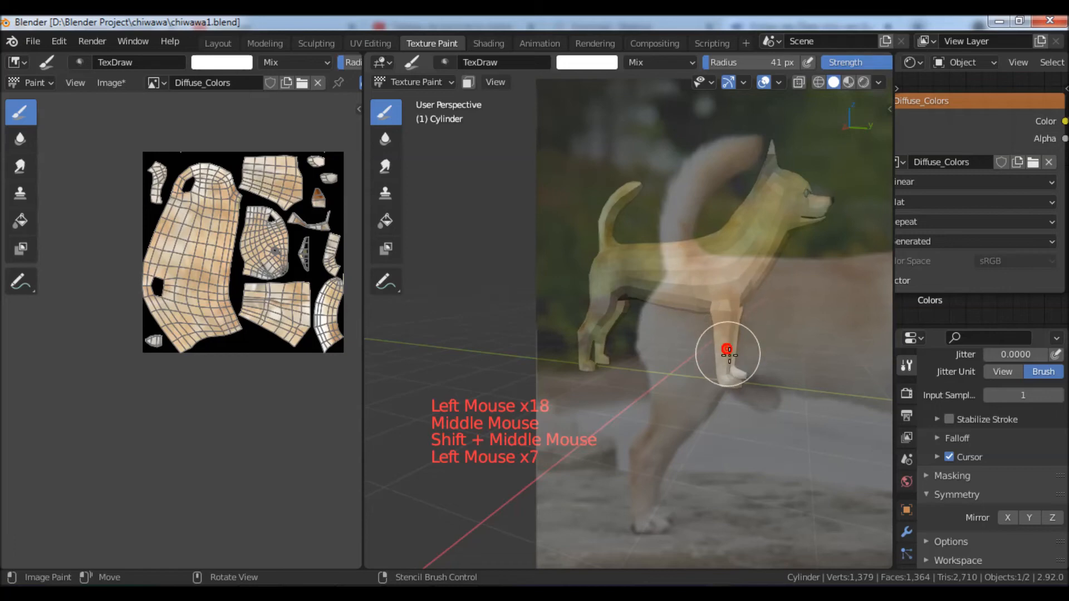
middle_drag(802, 363, 765, 356)
click(765, 299)
middle_drag(766, 299, 768, 398)
shift+middle_drag(786, 407, 794, 444)
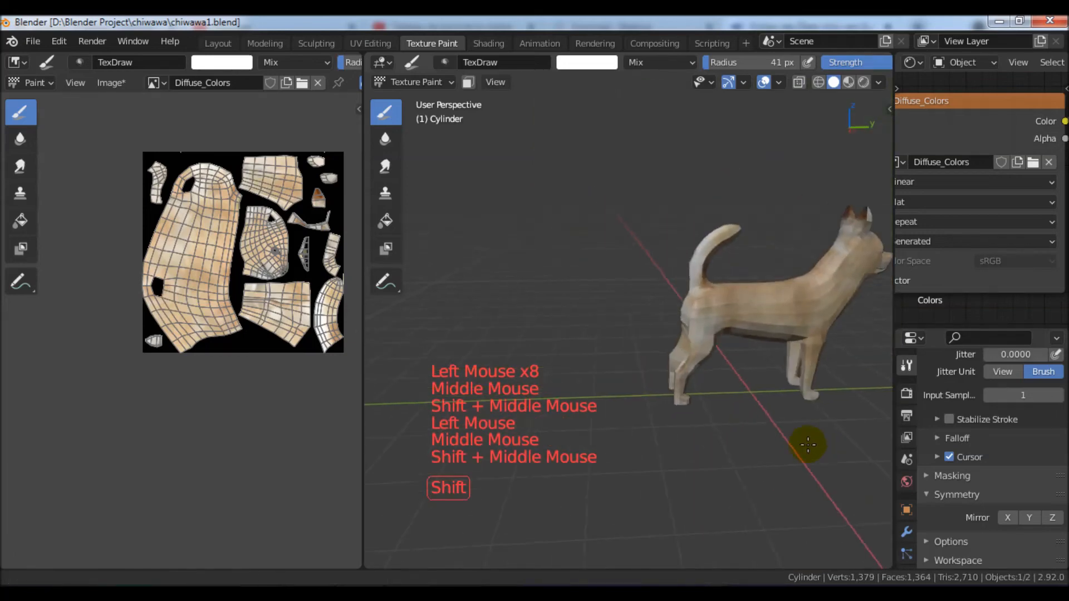
middle_drag(715, 353, 682, 430)
key(ctrl+s)
Step: Paint fur colour onto the dog's ear from the front
middle_drag(770, 435, 685, 437)
scroll(768, 432, up, 5)
shift+middle_drag(752, 387, 876, 554)
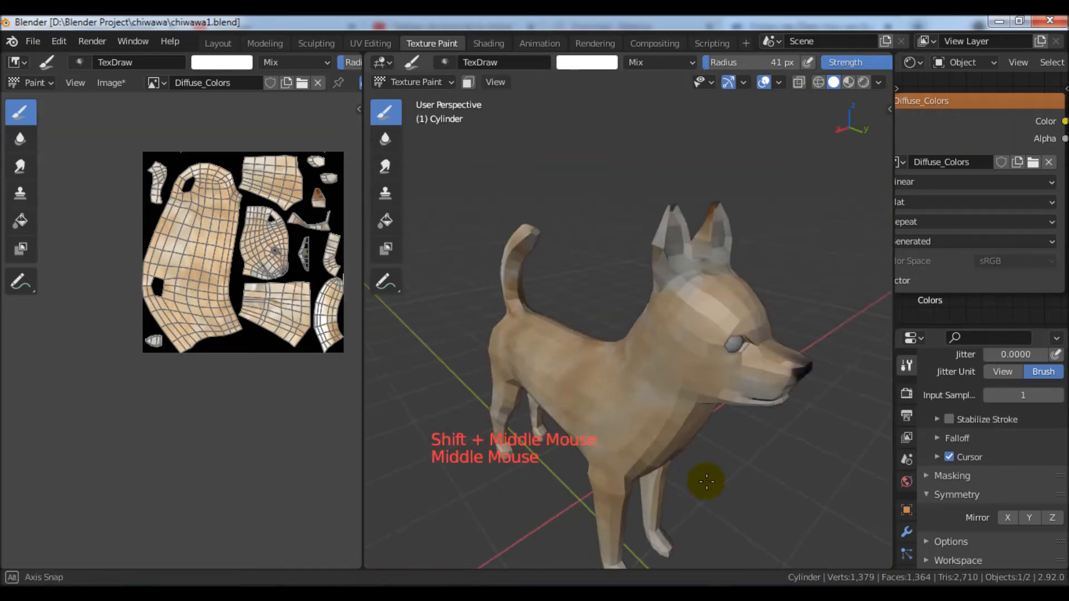
middle_drag(706, 482, 640, 482)
shift+middle_drag(718, 435, 757, 481)
click(745, 323)
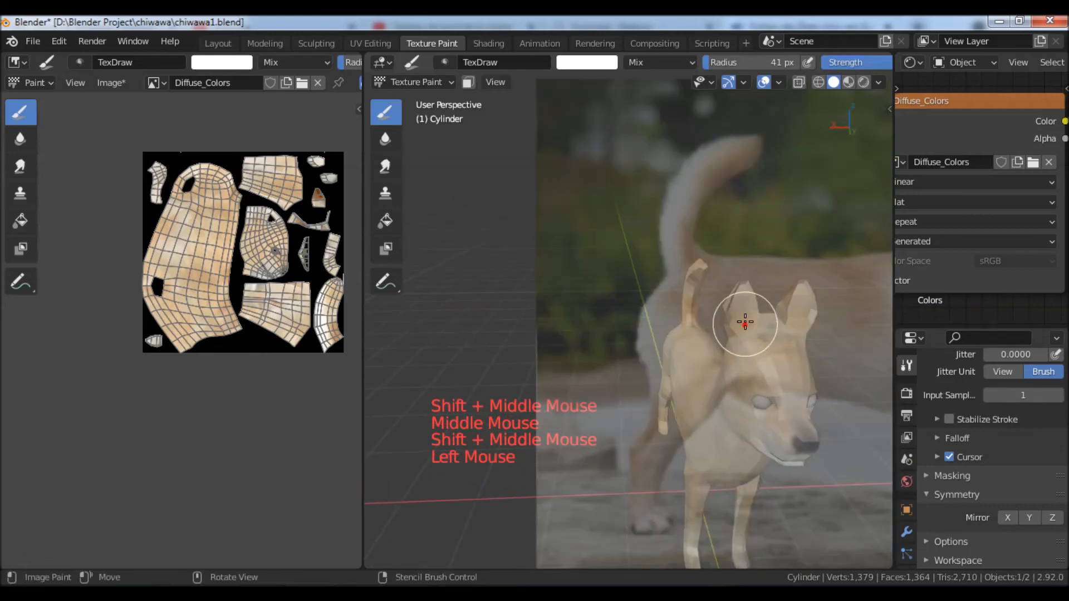
Step: Touch up the tail from behind with brush dabs and save the file
middle_drag(771, 345, 770, 408)
click(727, 330)
click(732, 315)
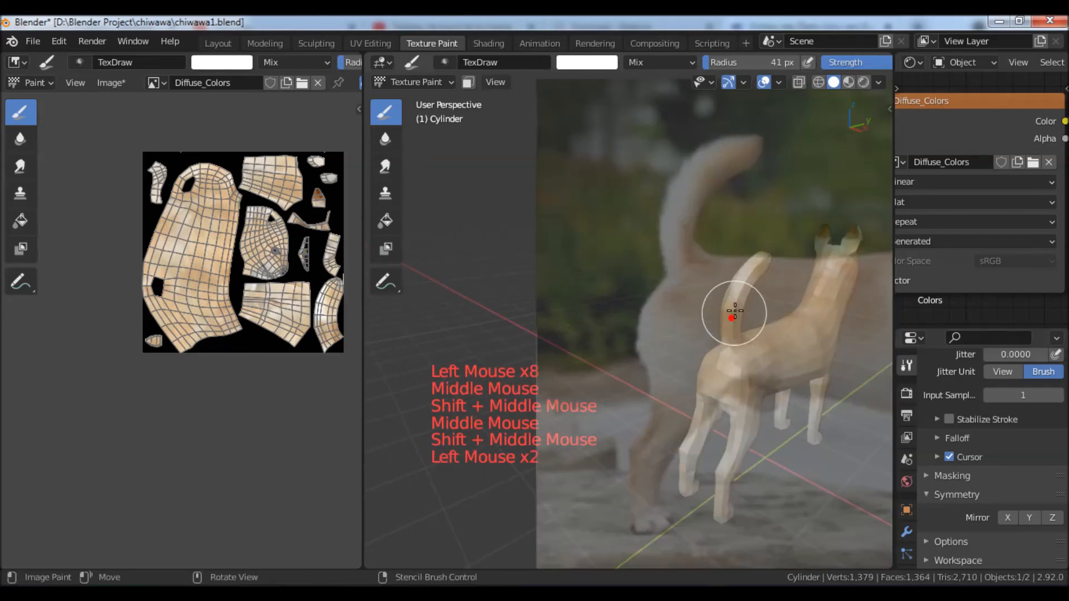
shift+middle_drag(779, 330, 763, 362)
click(741, 322)
middle_drag(814, 433, 633, 358)
key(ctrl+s)
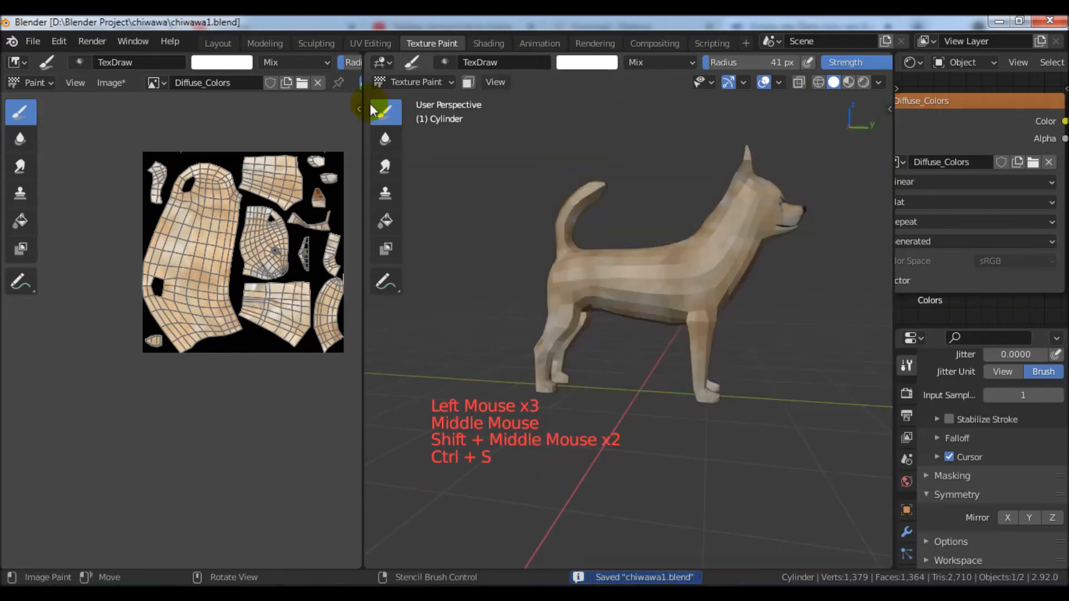
Step: Return to the Layout workspace and turn the shader editor area into the Properties editor
click(217, 43)
scroll(444, 289, up, 4)
middle_drag(492, 346, 574, 320)
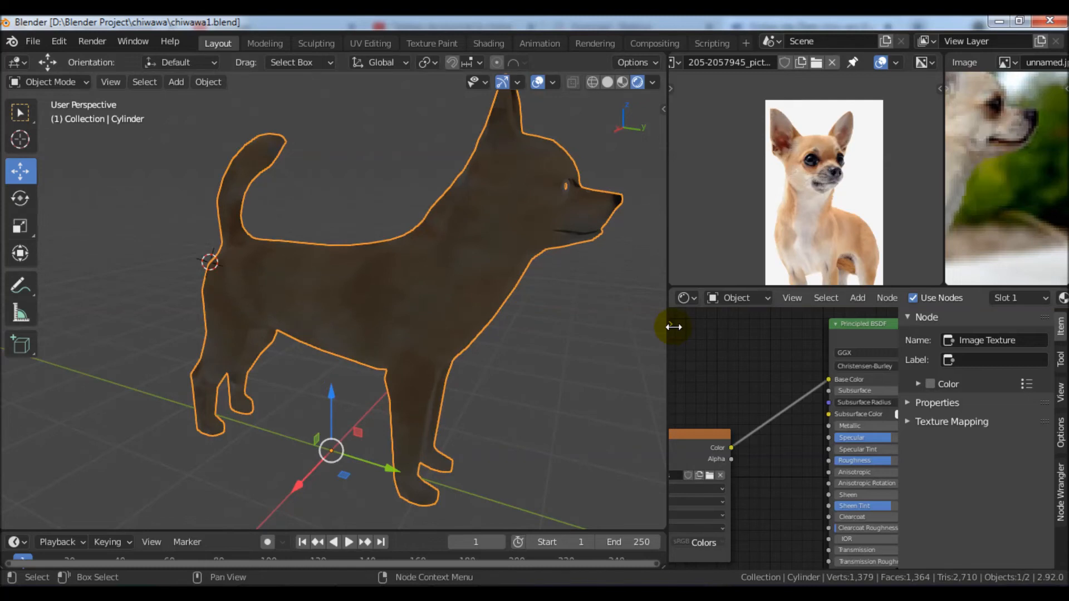
scroll(569, 328, down, 3)
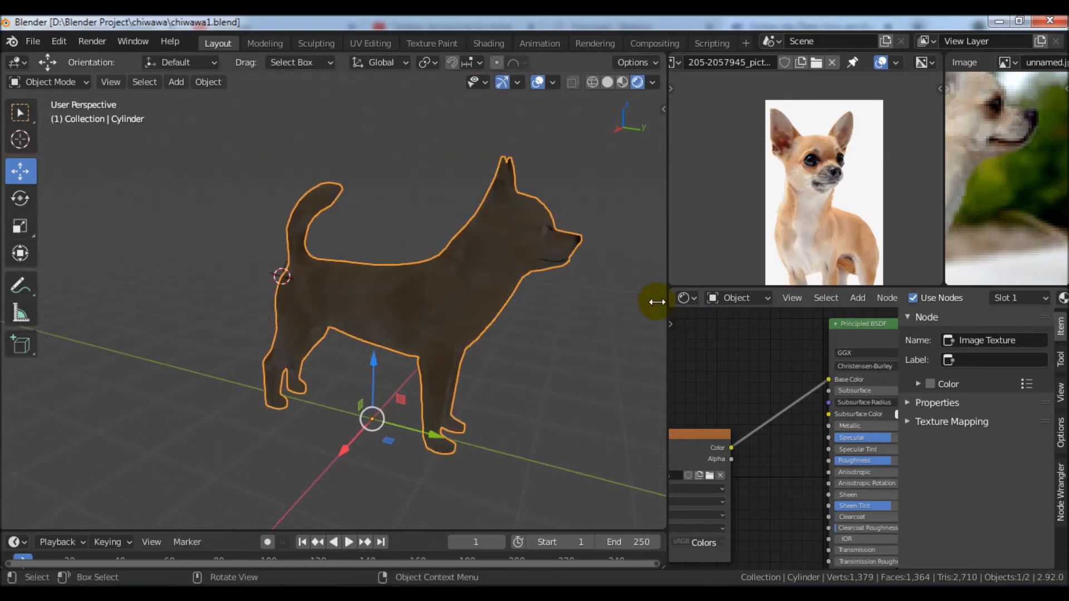
click(685, 300)
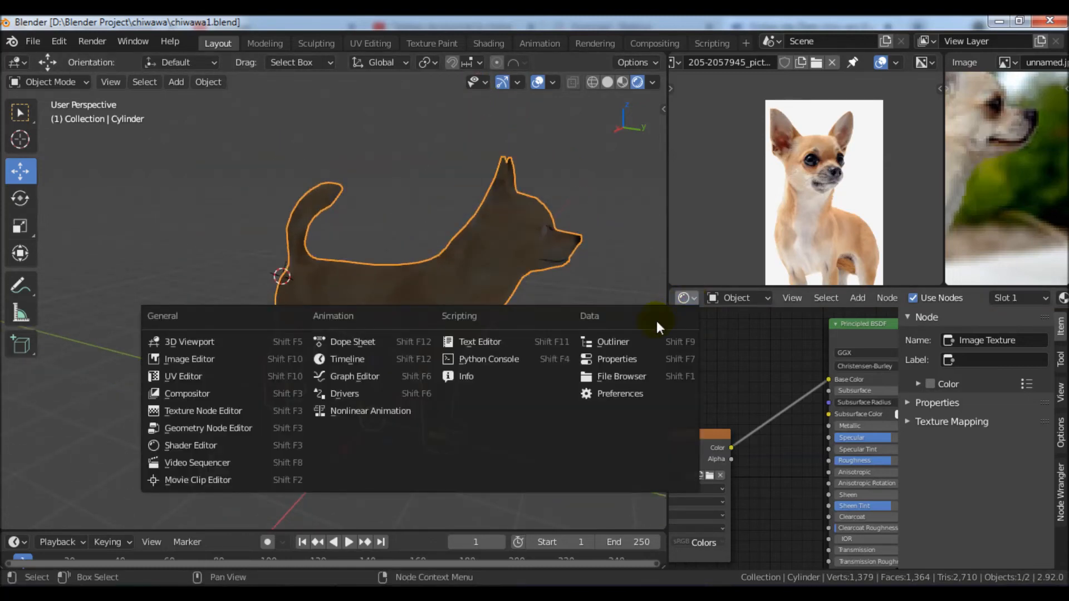
click(635, 342)
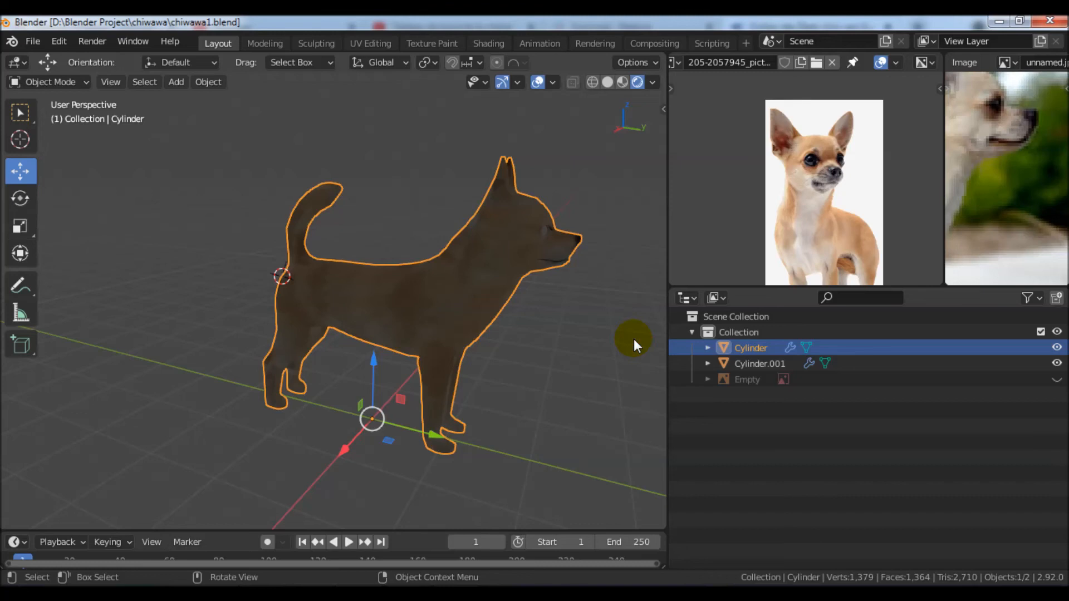
click(686, 299)
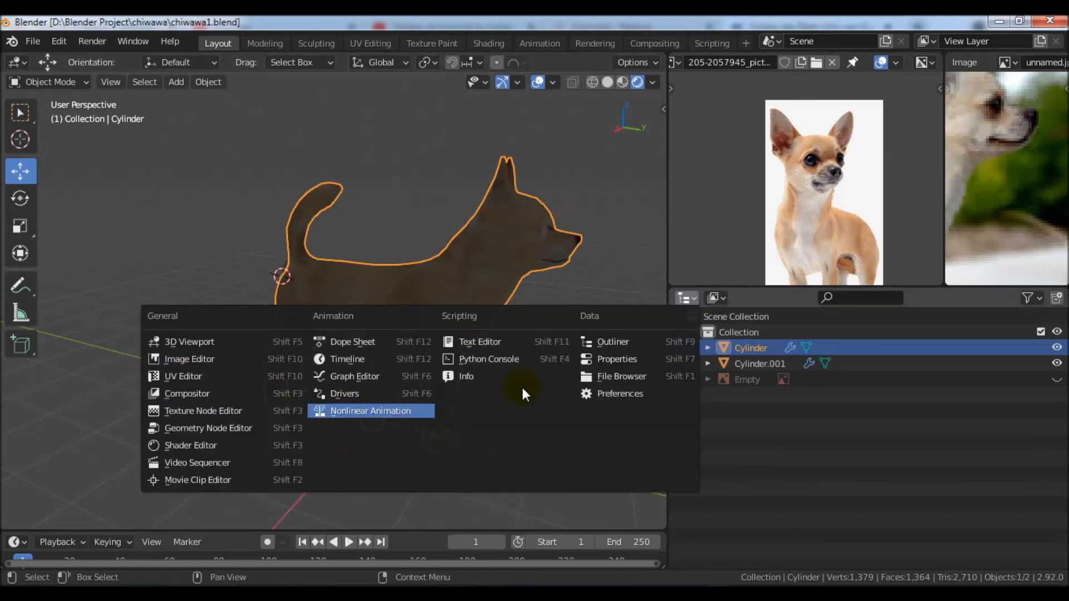
click(610, 361)
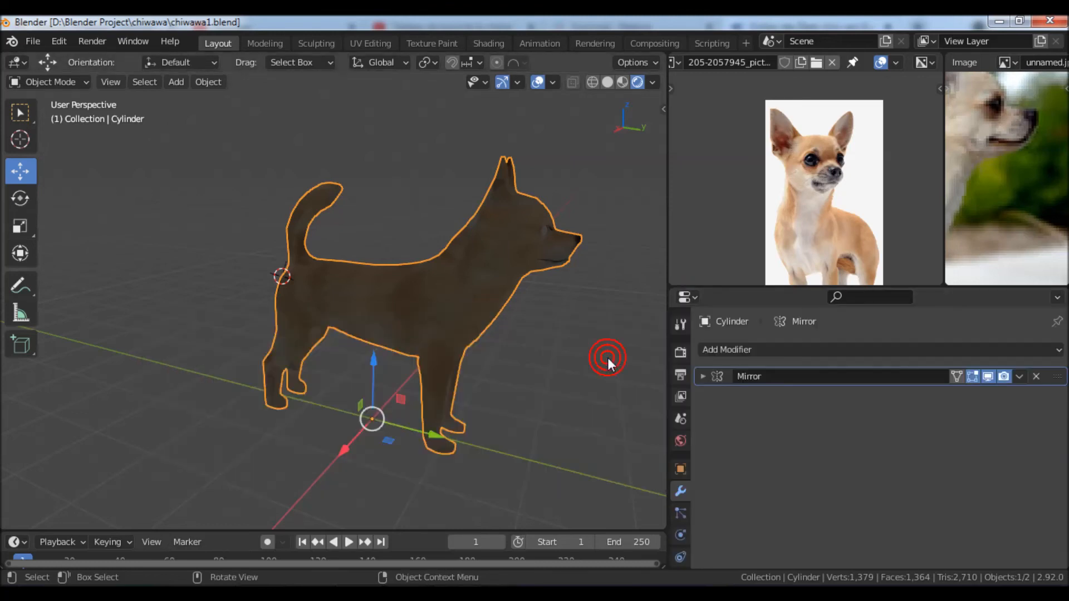
Step: Set the scene's render engine to Cycles
click(680, 355)
click(874, 349)
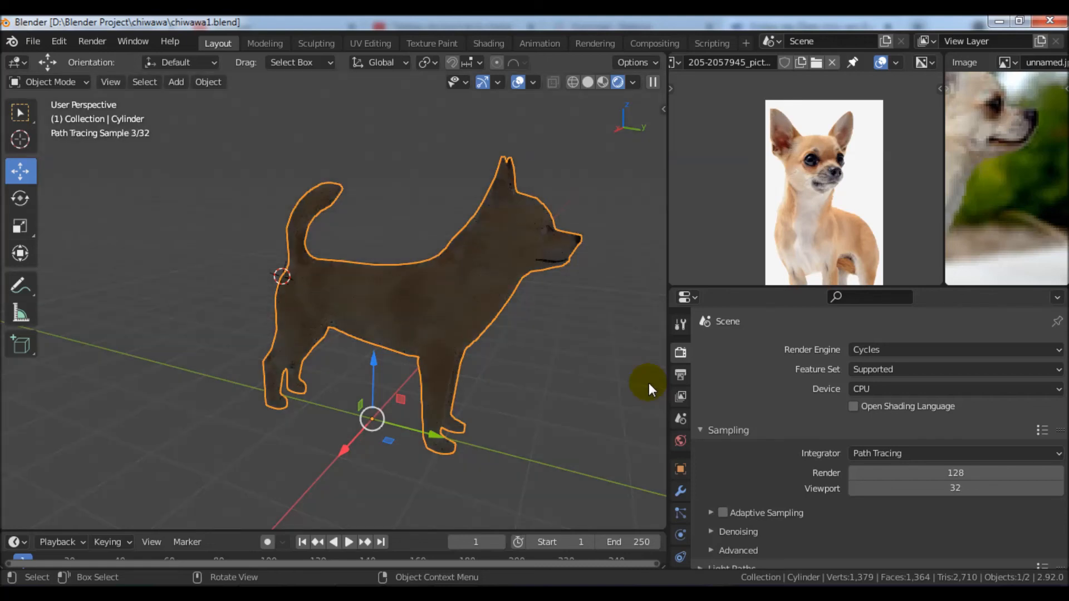
middle_drag(591, 415, 463, 424)
middle_drag(542, 425, 439, 425)
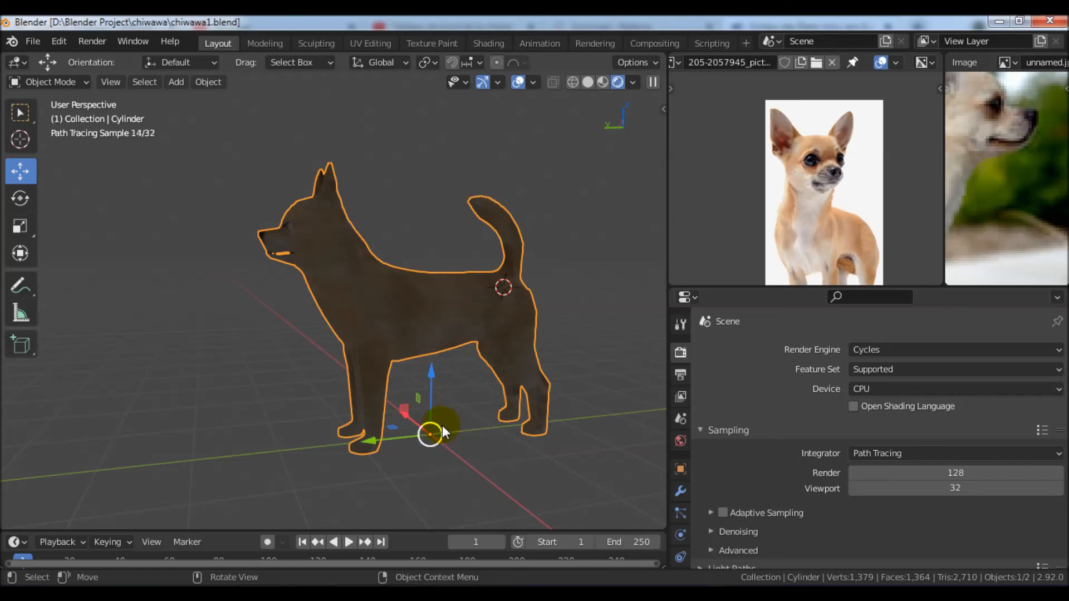
middle_drag(498, 415, 573, 409)
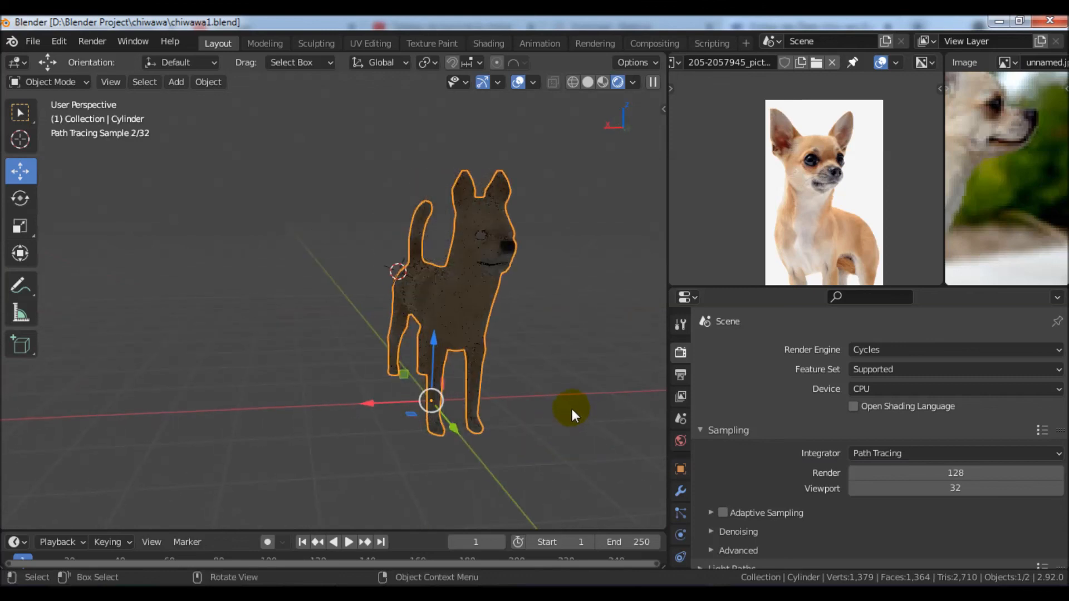
Step: Compare the dog in the viewport's material preview, solid and rendered shading from several angles
click(604, 82)
middle_drag(454, 342, 515, 311)
click(608, 82)
click(637, 83)
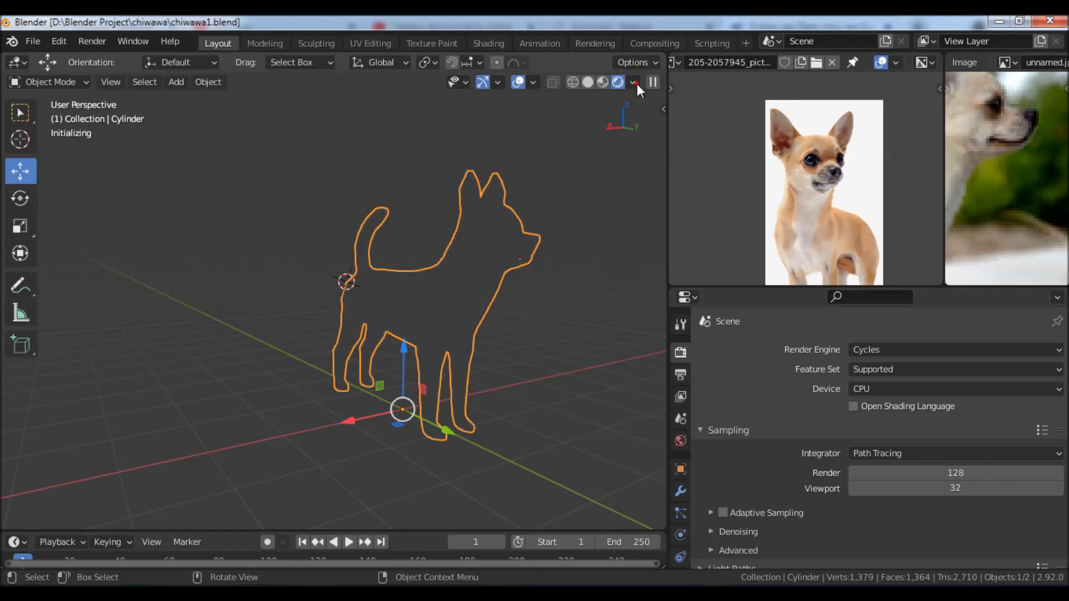
middle_drag(490, 260, 547, 293)
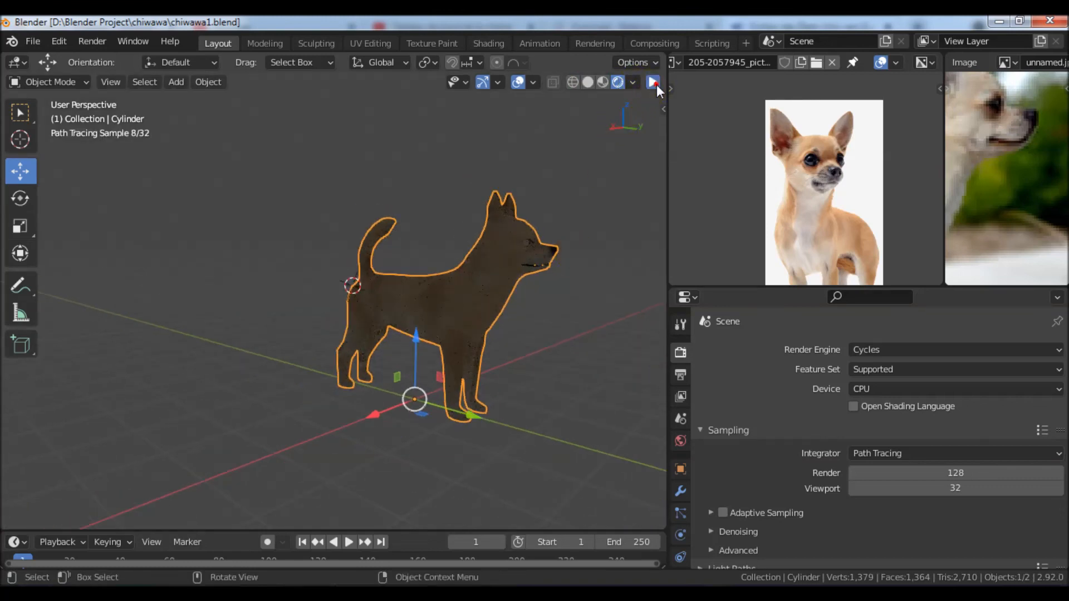
middle_drag(602, 253, 577, 338)
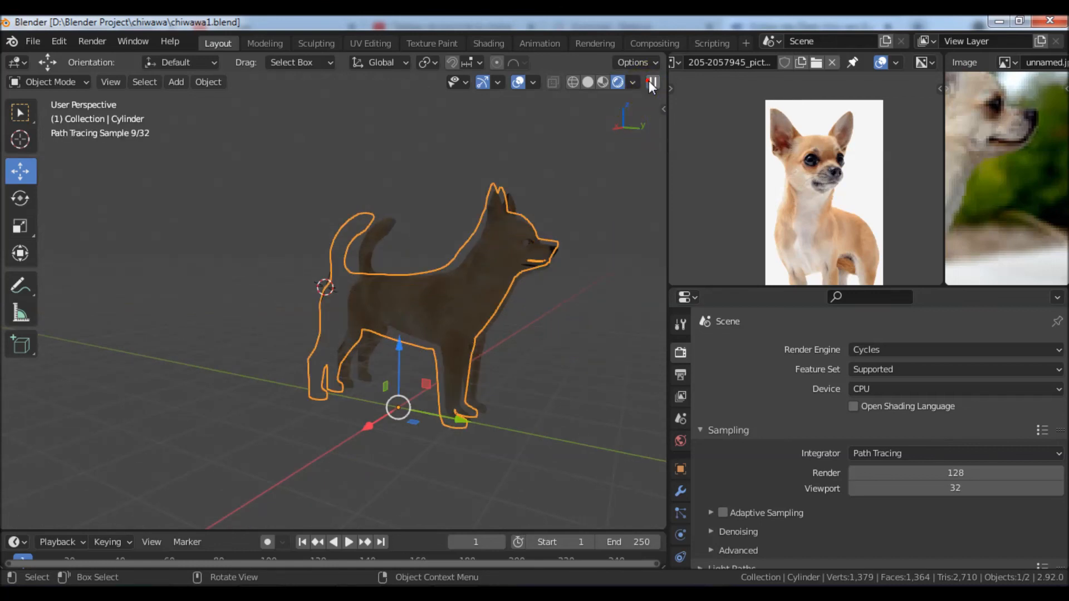
Step: Add an area light and raise it along the Z axis above the dog
middle_drag(573, 325, 530, 359)
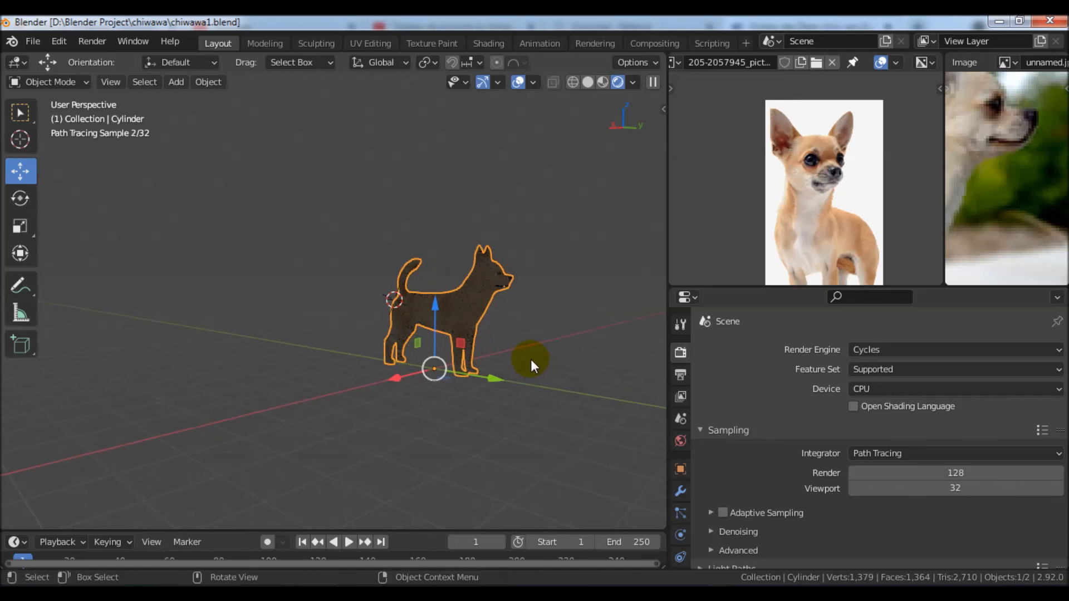
key(shift+a)
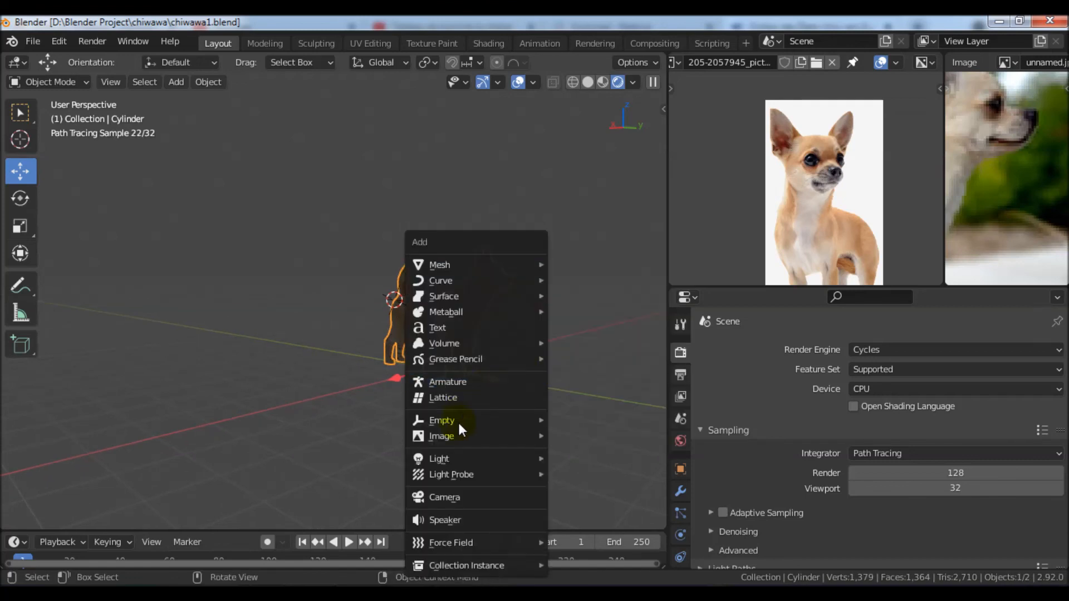
mouse_move(452, 474)
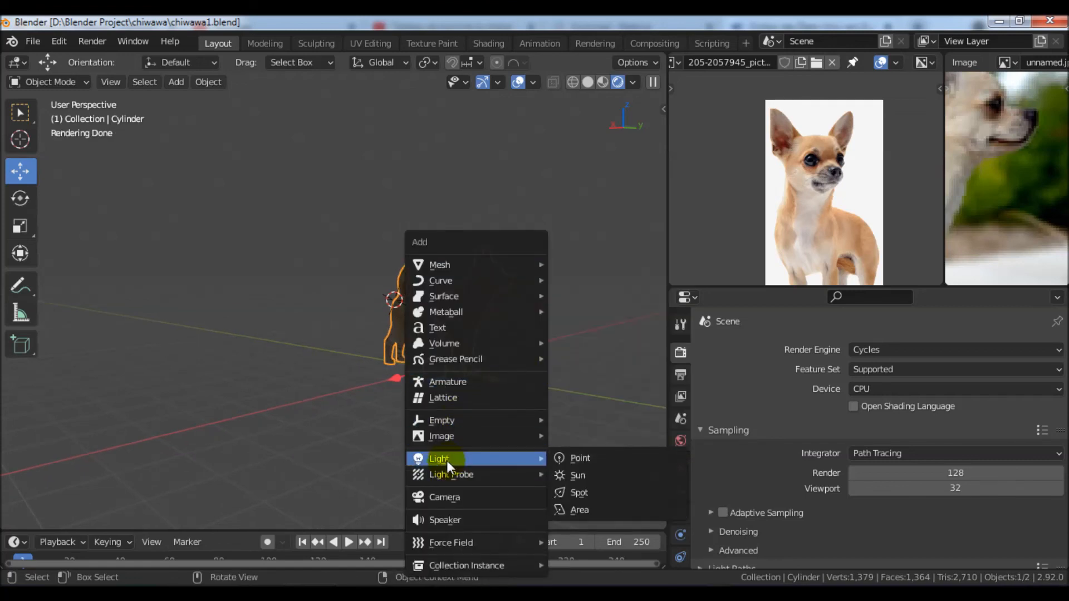
click(562, 508)
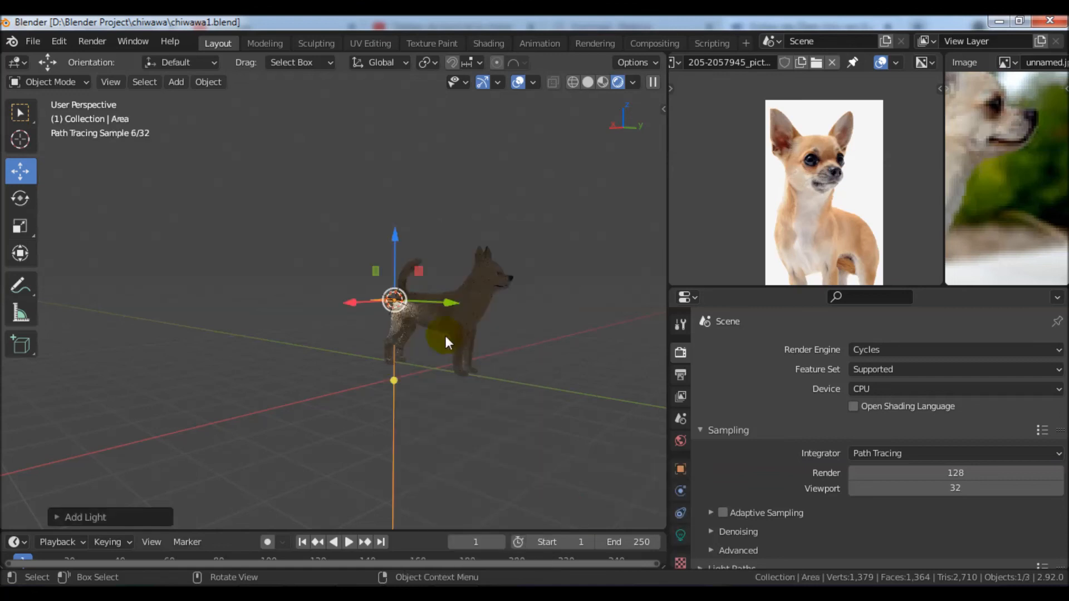
drag(402, 224, 405, 162)
Step: Move the area light along the Y axis toward the front of the dog and raise it above head height
mouse_move(503, 253)
middle_down()
mouse_move(582, 284)
mouse_move(493, 249)
middle_up()
key(g)
key(y)
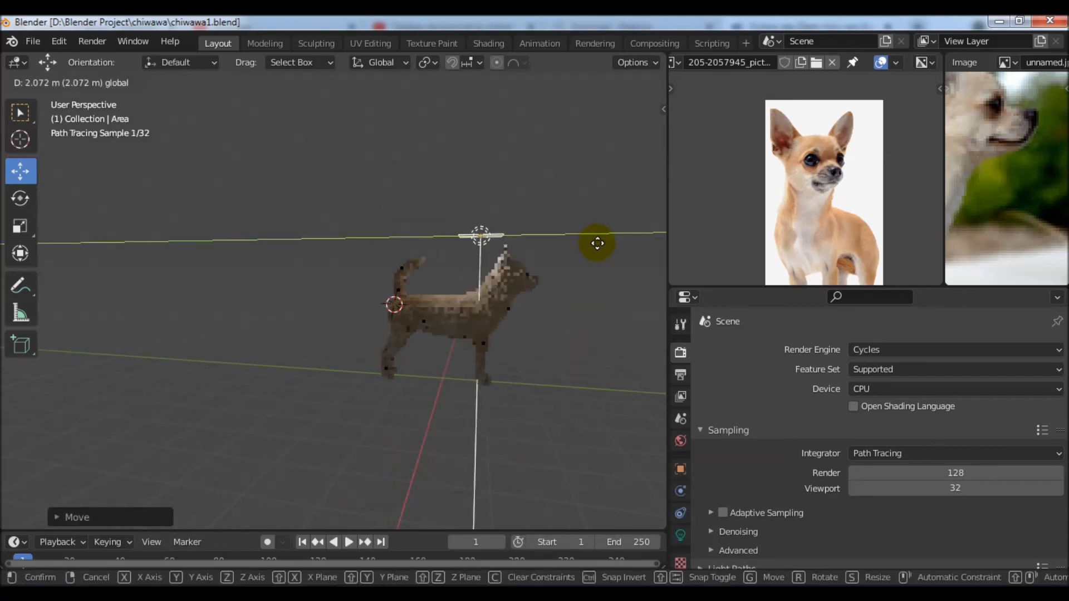
click(620, 248)
mouse_move(583, 300)
middle_down()
mouse_move(532, 333)
mouse_move(416, 246)
middle_up()
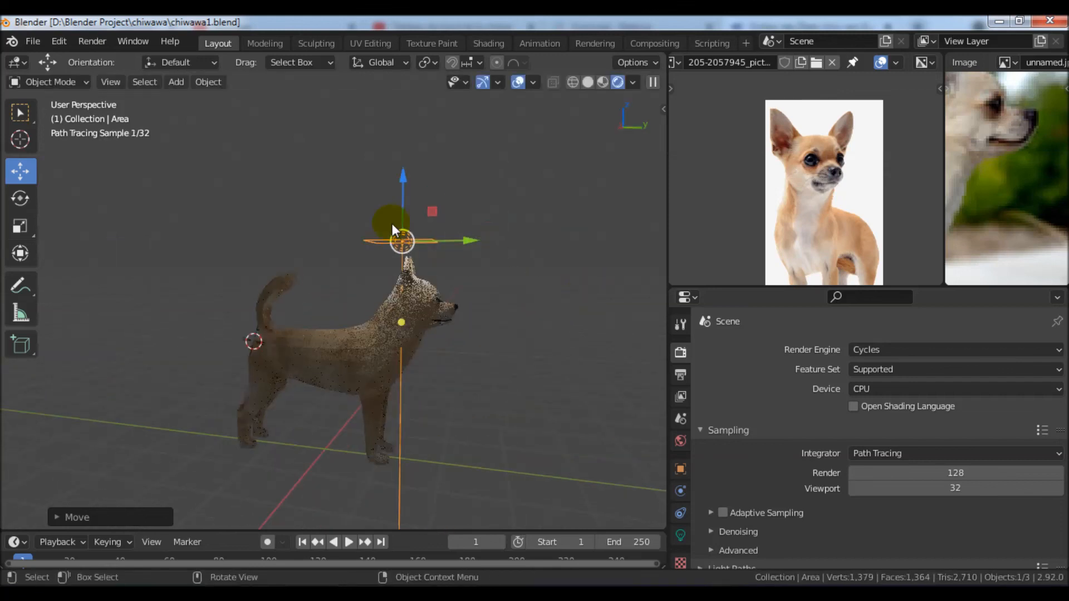
drag(407, 170, 409, 143)
shift+middle_drag(514, 301, 576, 256)
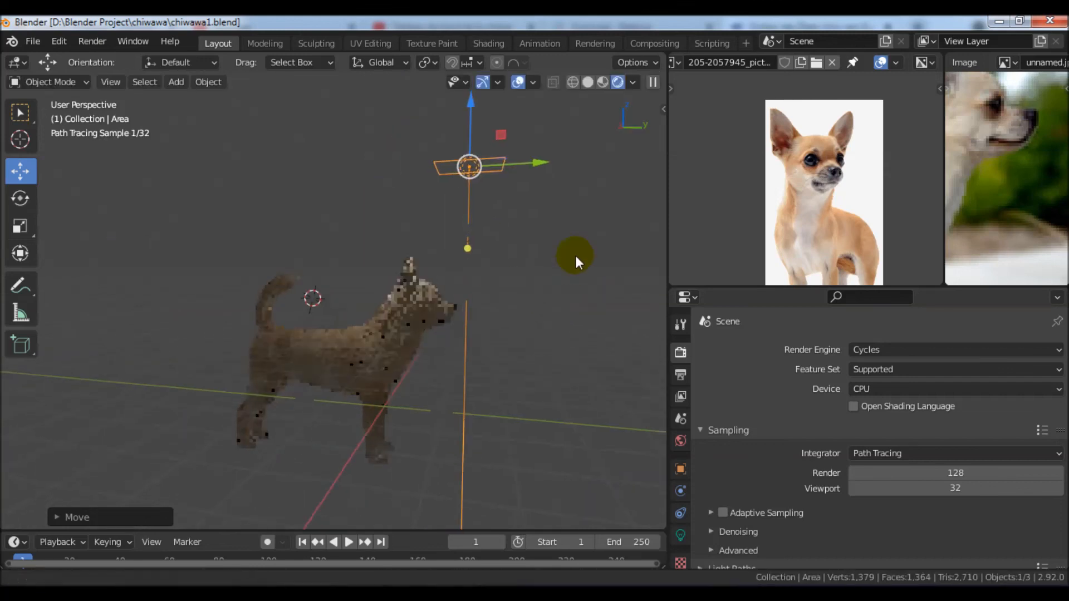
scroll(597, 287, up, 1)
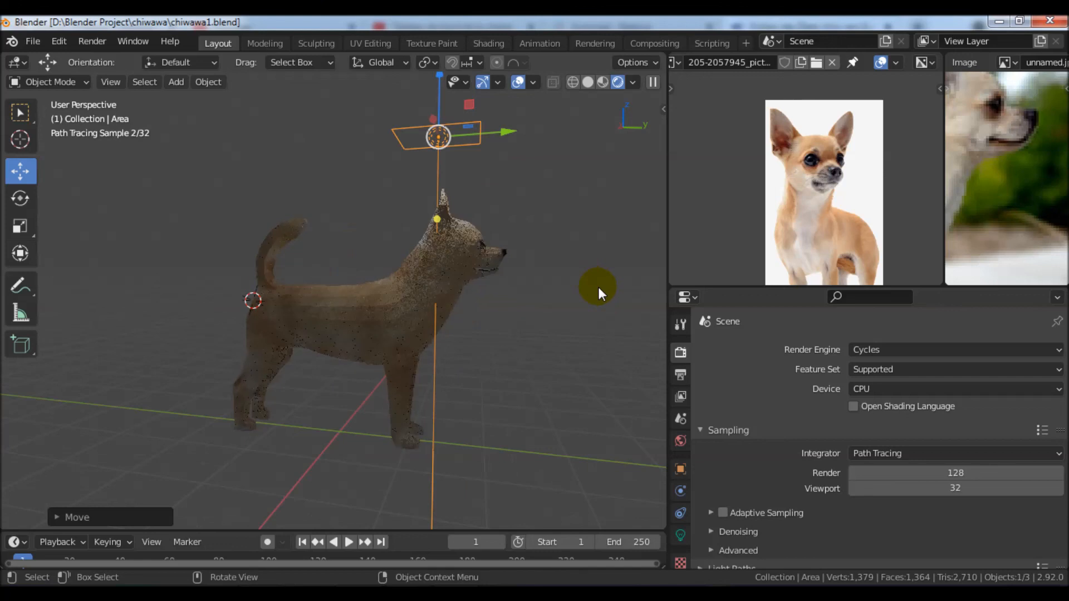
middle_drag(584, 328, 350, 228)
Step: Rotate the area light about the X axis to tilt its beam toward the dog's face
click(19, 200)
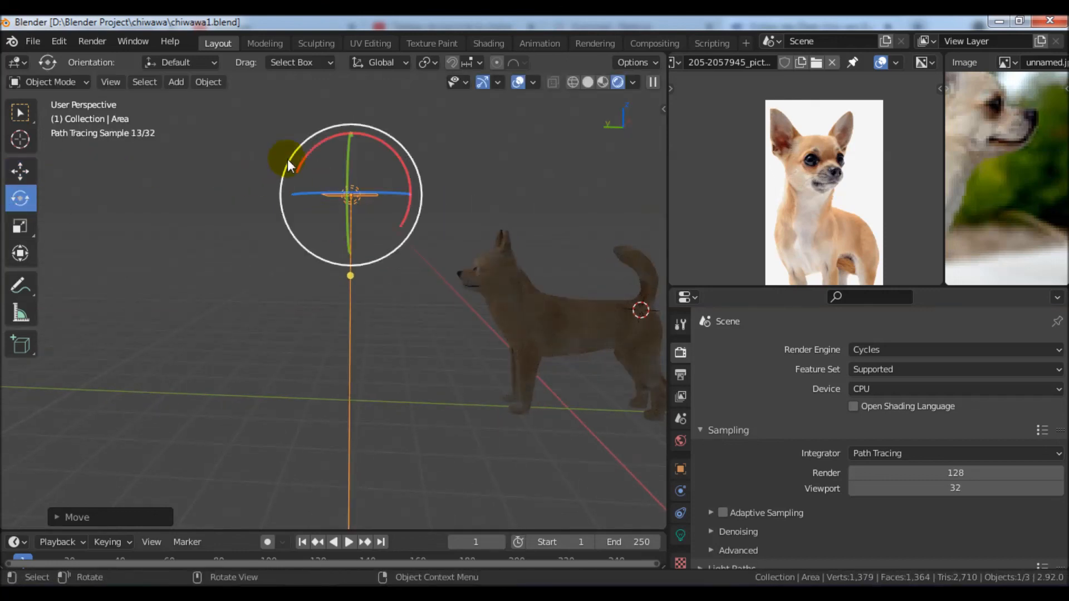
drag(305, 162, 286, 226)
middle_drag(436, 246, 523, 313)
Step: Move the area light sideways along the X axis and rotate it to aim back at the dog
click(21, 172)
mouse_move(423, 234)
middle_down()
mouse_move(444, 218)
mouse_move(479, 220)
mouse_move(387, 221)
mouse_move(362, 256)
middle_up()
drag(264, 270, 211, 285)
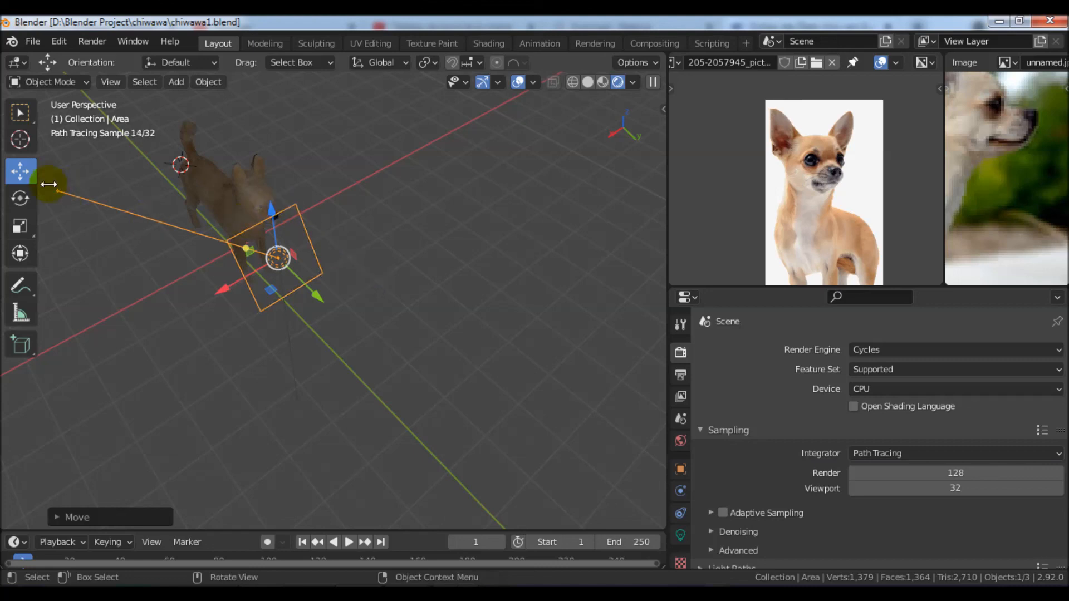
click(20, 198)
drag(287, 302, 341, 286)
Step: Switch the viewport to solid shading and apply Shade Smooth to the dog's body
middle_drag(341, 286, 470, 262)
scroll(415, 209, up, 3)
scroll(470, 262, up, 2)
shift+middle_drag(390, 262, 560, 265)
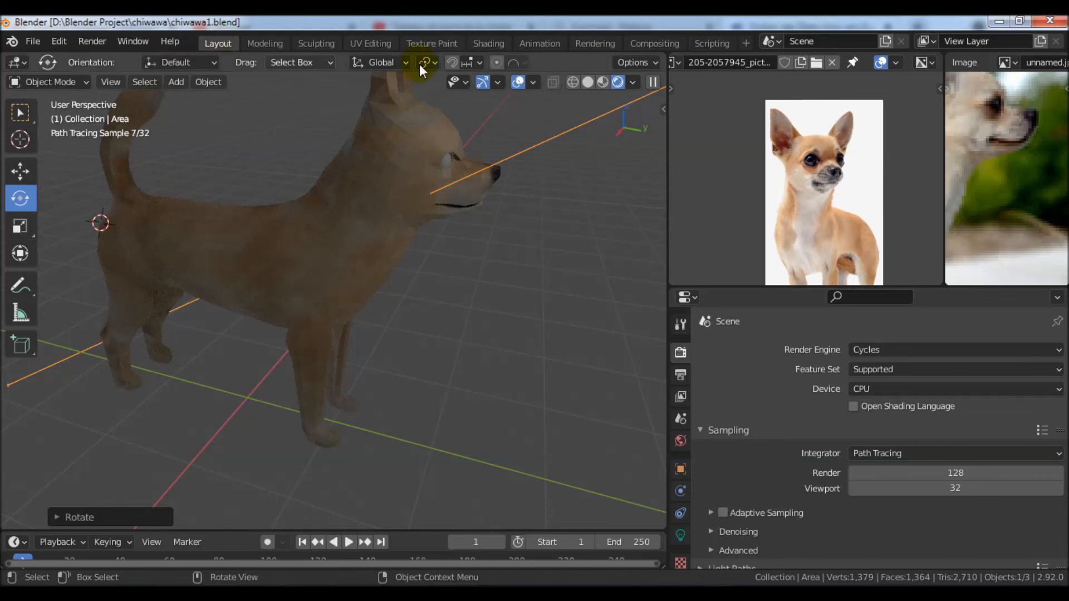
click(589, 83)
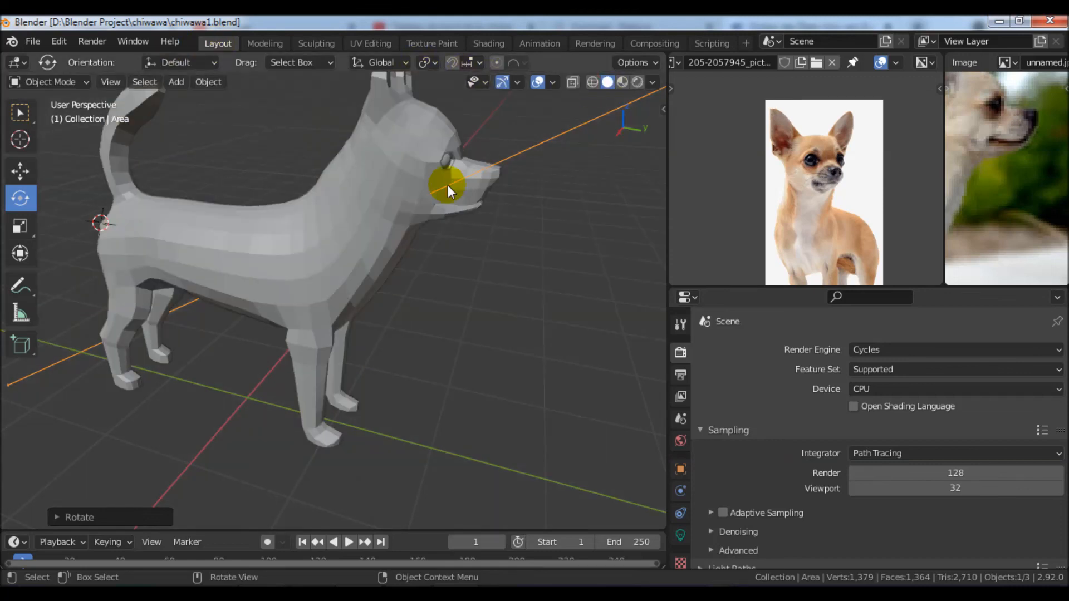
click(349, 230)
right_click(368, 211)
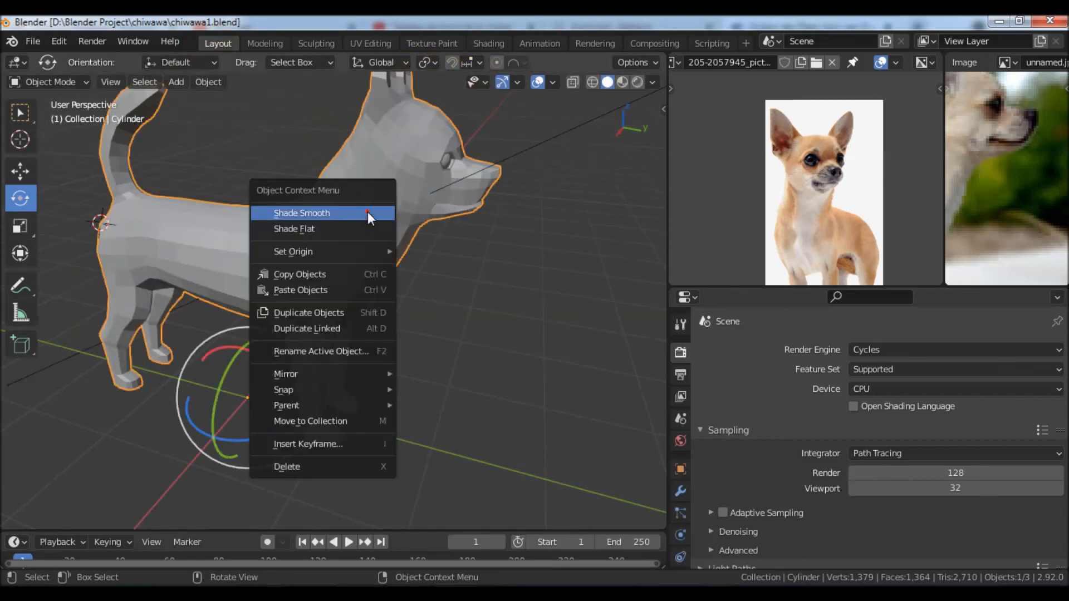
click(367, 213)
Step: Return the viewport to rendered shading, check the smoothed dog up close, and save the file
scroll(372, 215, down, 3)
mouse_move(372, 215)
middle_down()
mouse_move(557, 276)
mouse_move(508, 260)
mouse_move(560, 256)
mouse_move(401, 279)
mouse_move(438, 262)
middle_up()
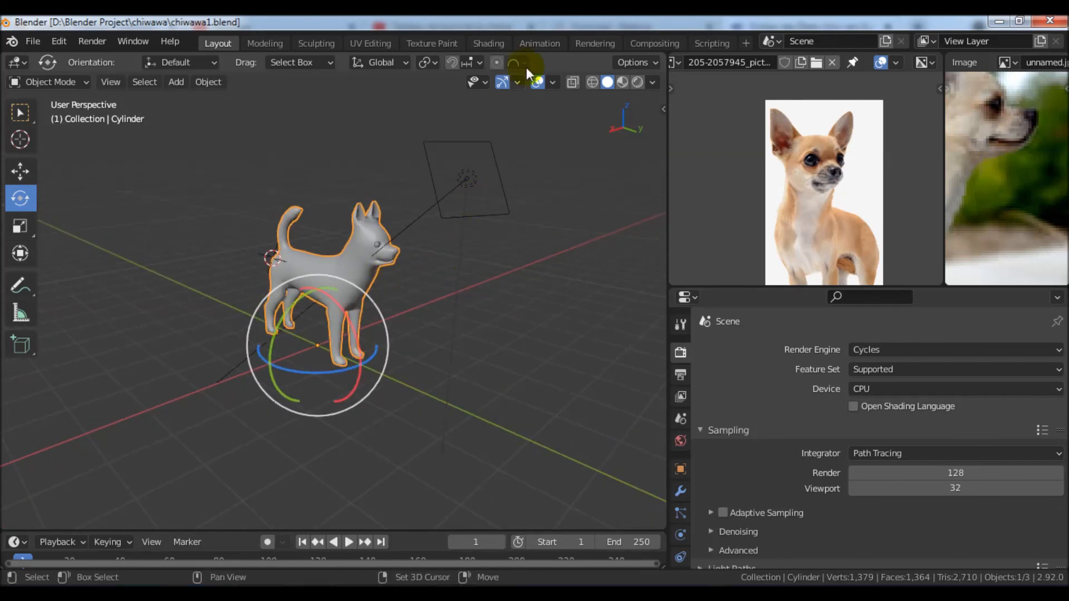
click(637, 82)
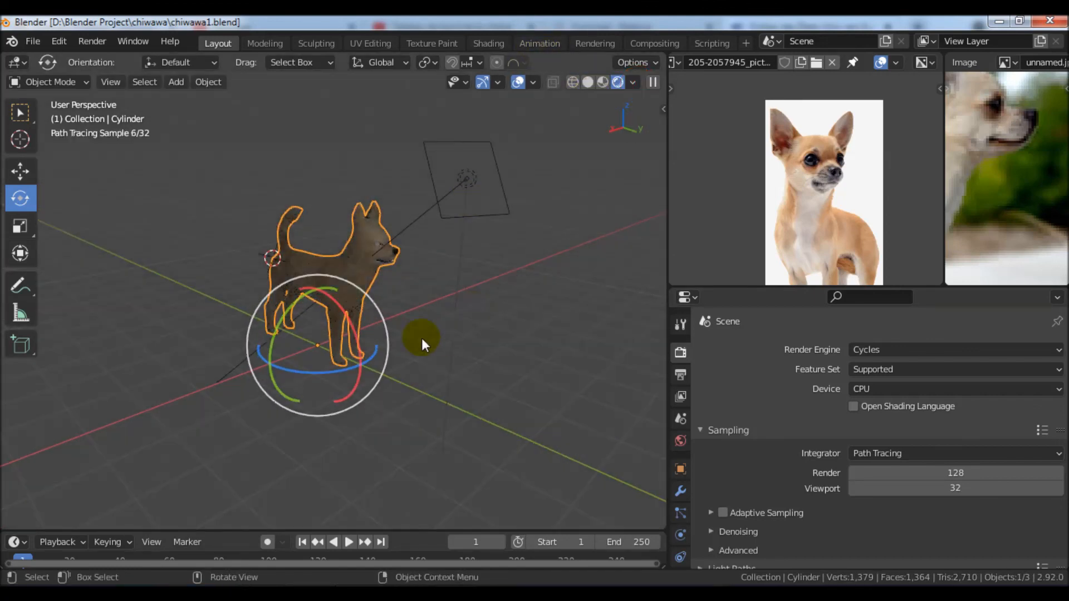
scroll(422, 338, up, 5)
mouse_move(496, 363)
middle_down()
mouse_move(402, 356)
mouse_move(474, 385)
middle_up()
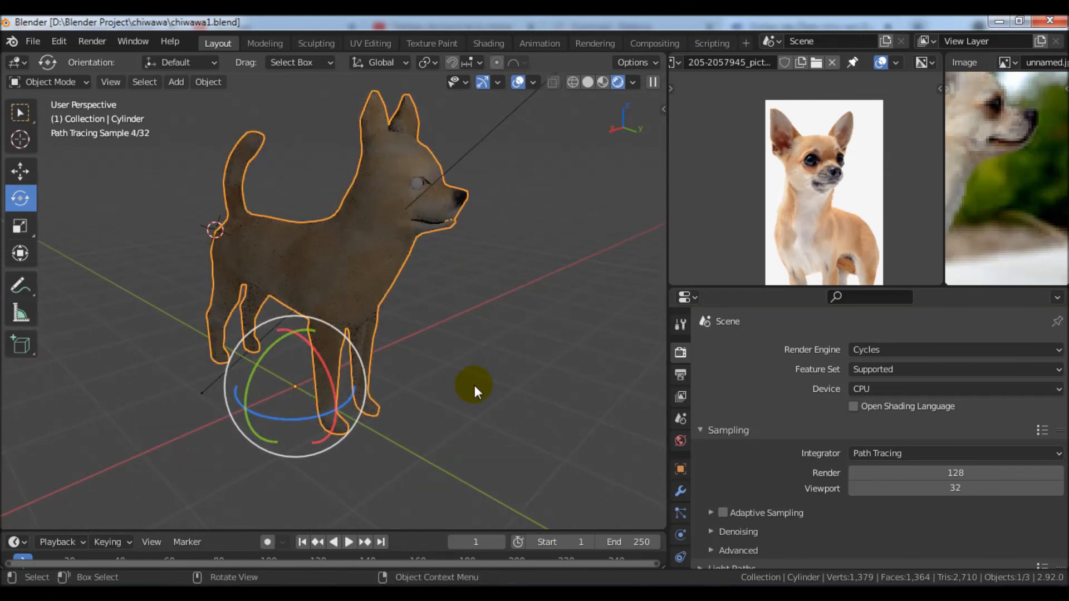
shift+middle_drag(395, 364, 454, 373)
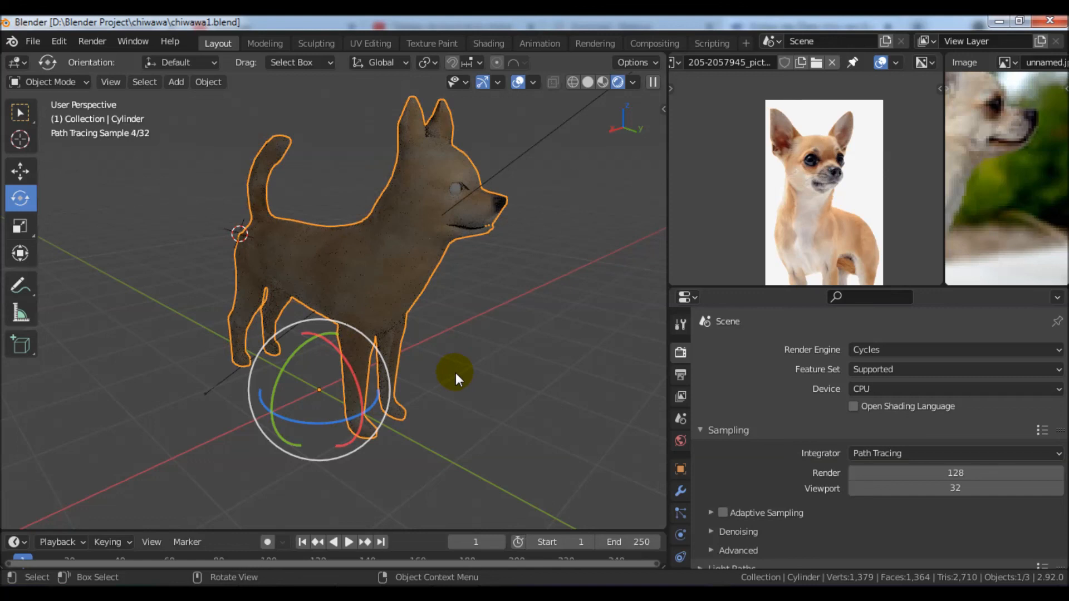
scroll(456, 372, down, 1)
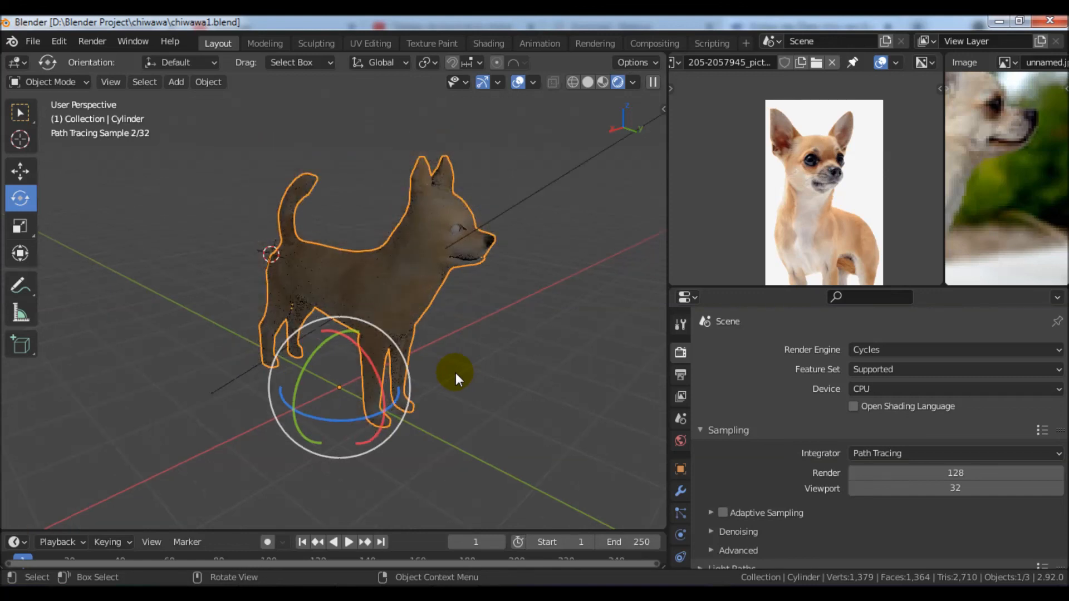
key(ctrl+s)
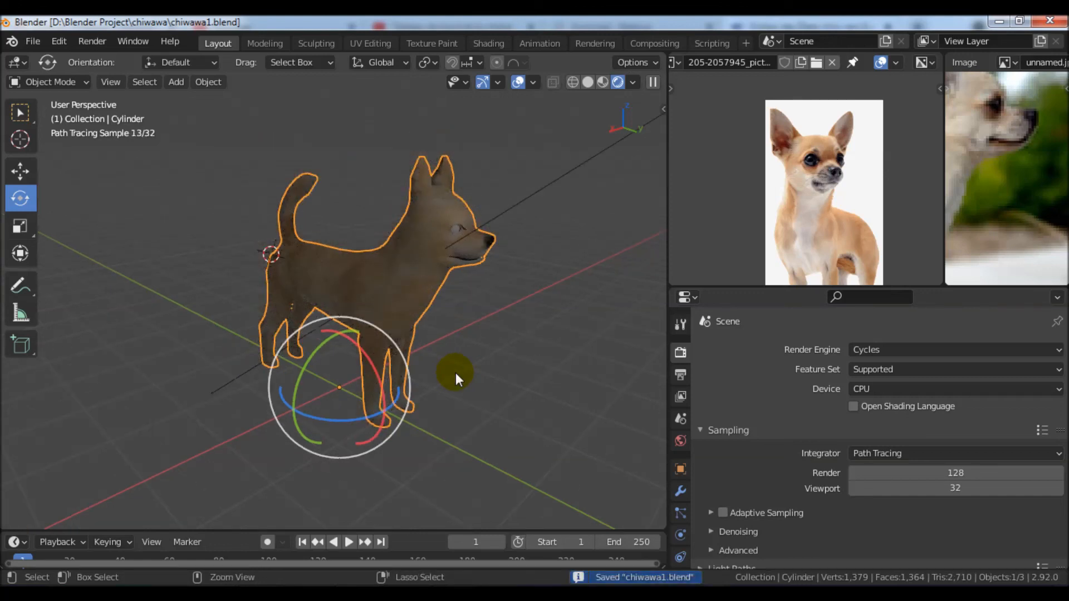